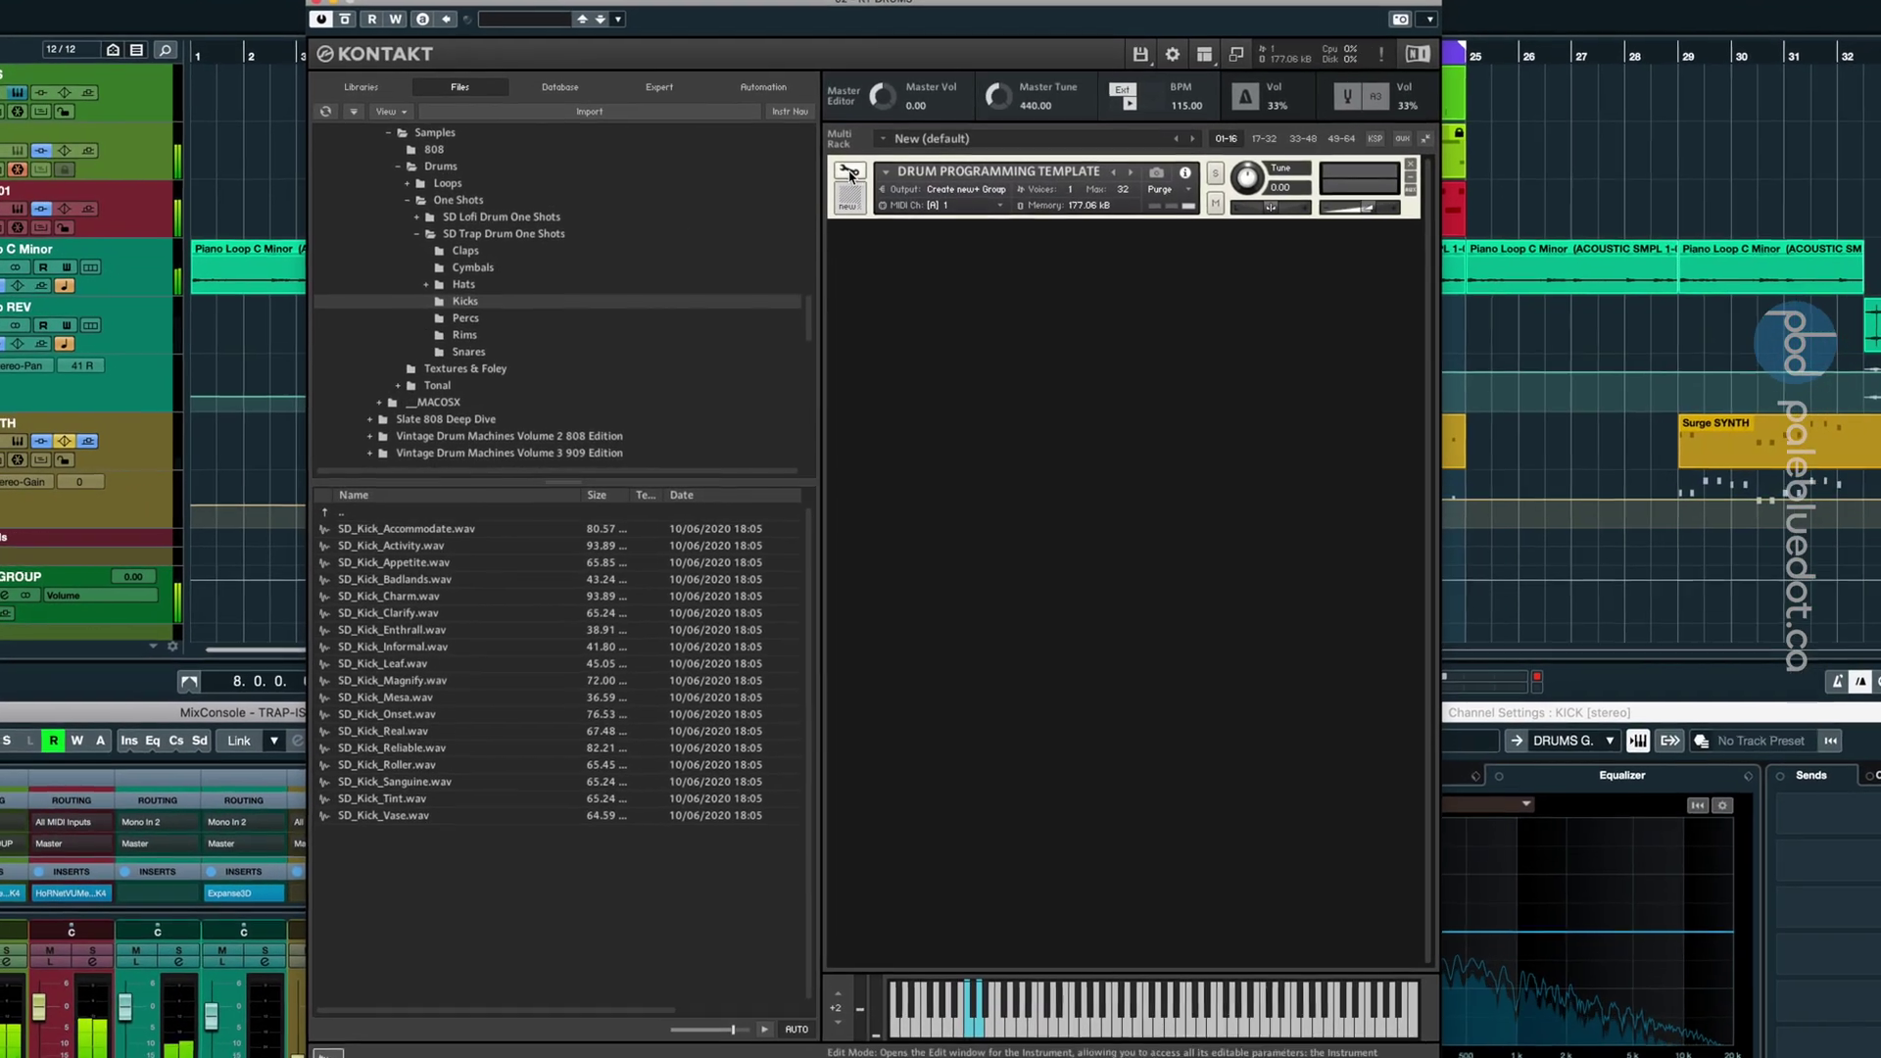
- Open Kontakt's edit view and step back through kick samples to SD_Kick_Roller.wav
left_click(850, 174)
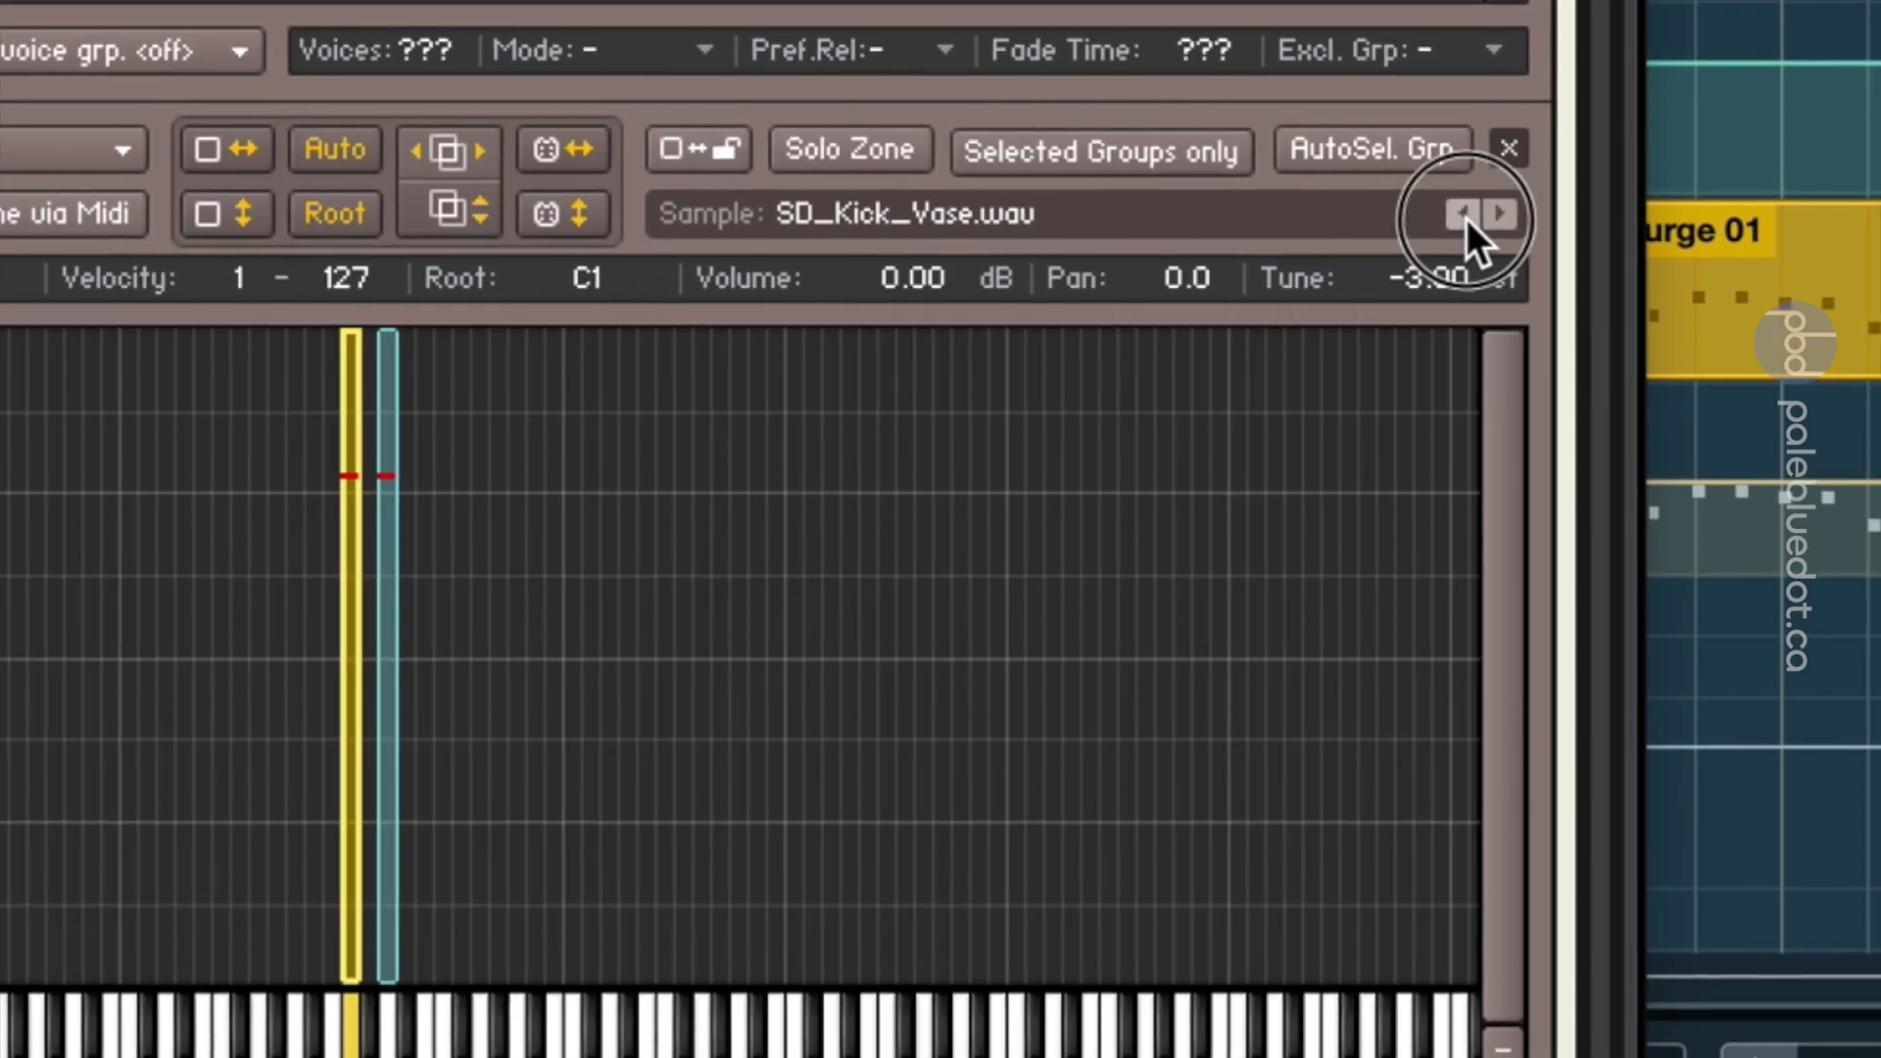
left_click(1425, 246)
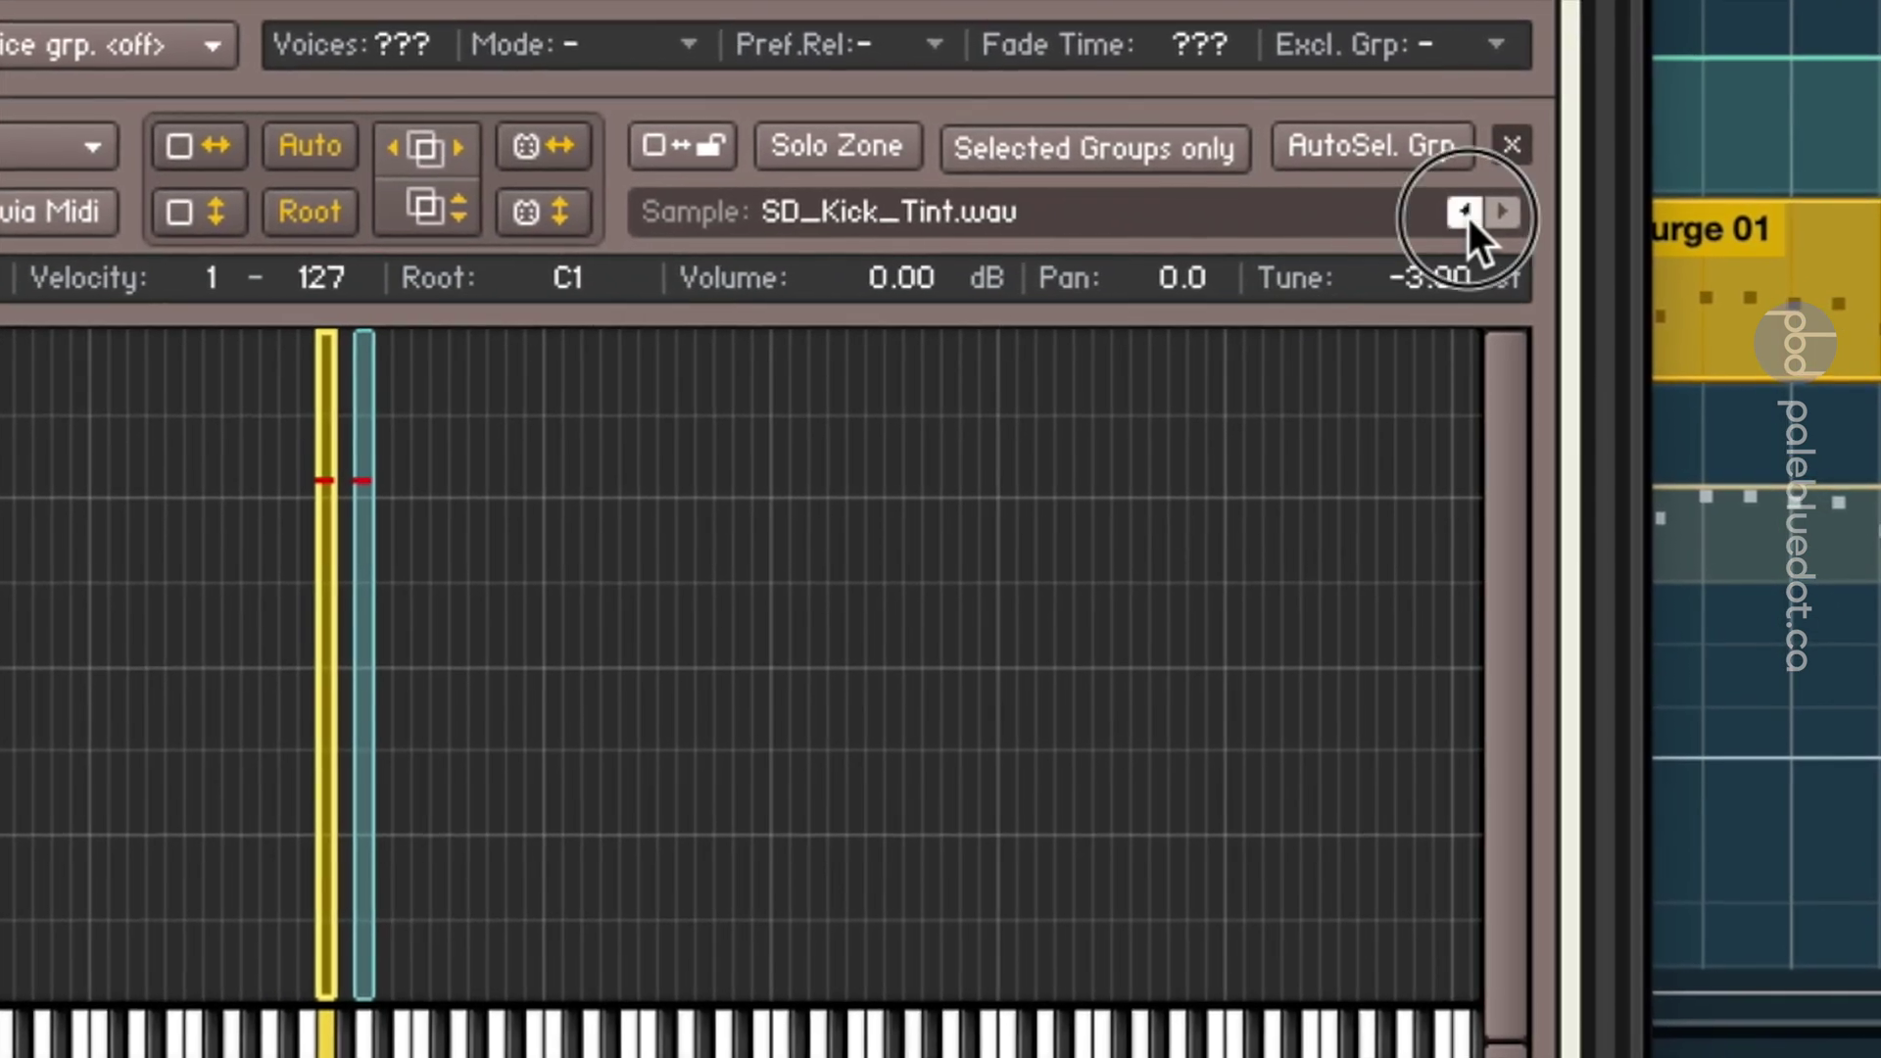
left_click(1469, 218)
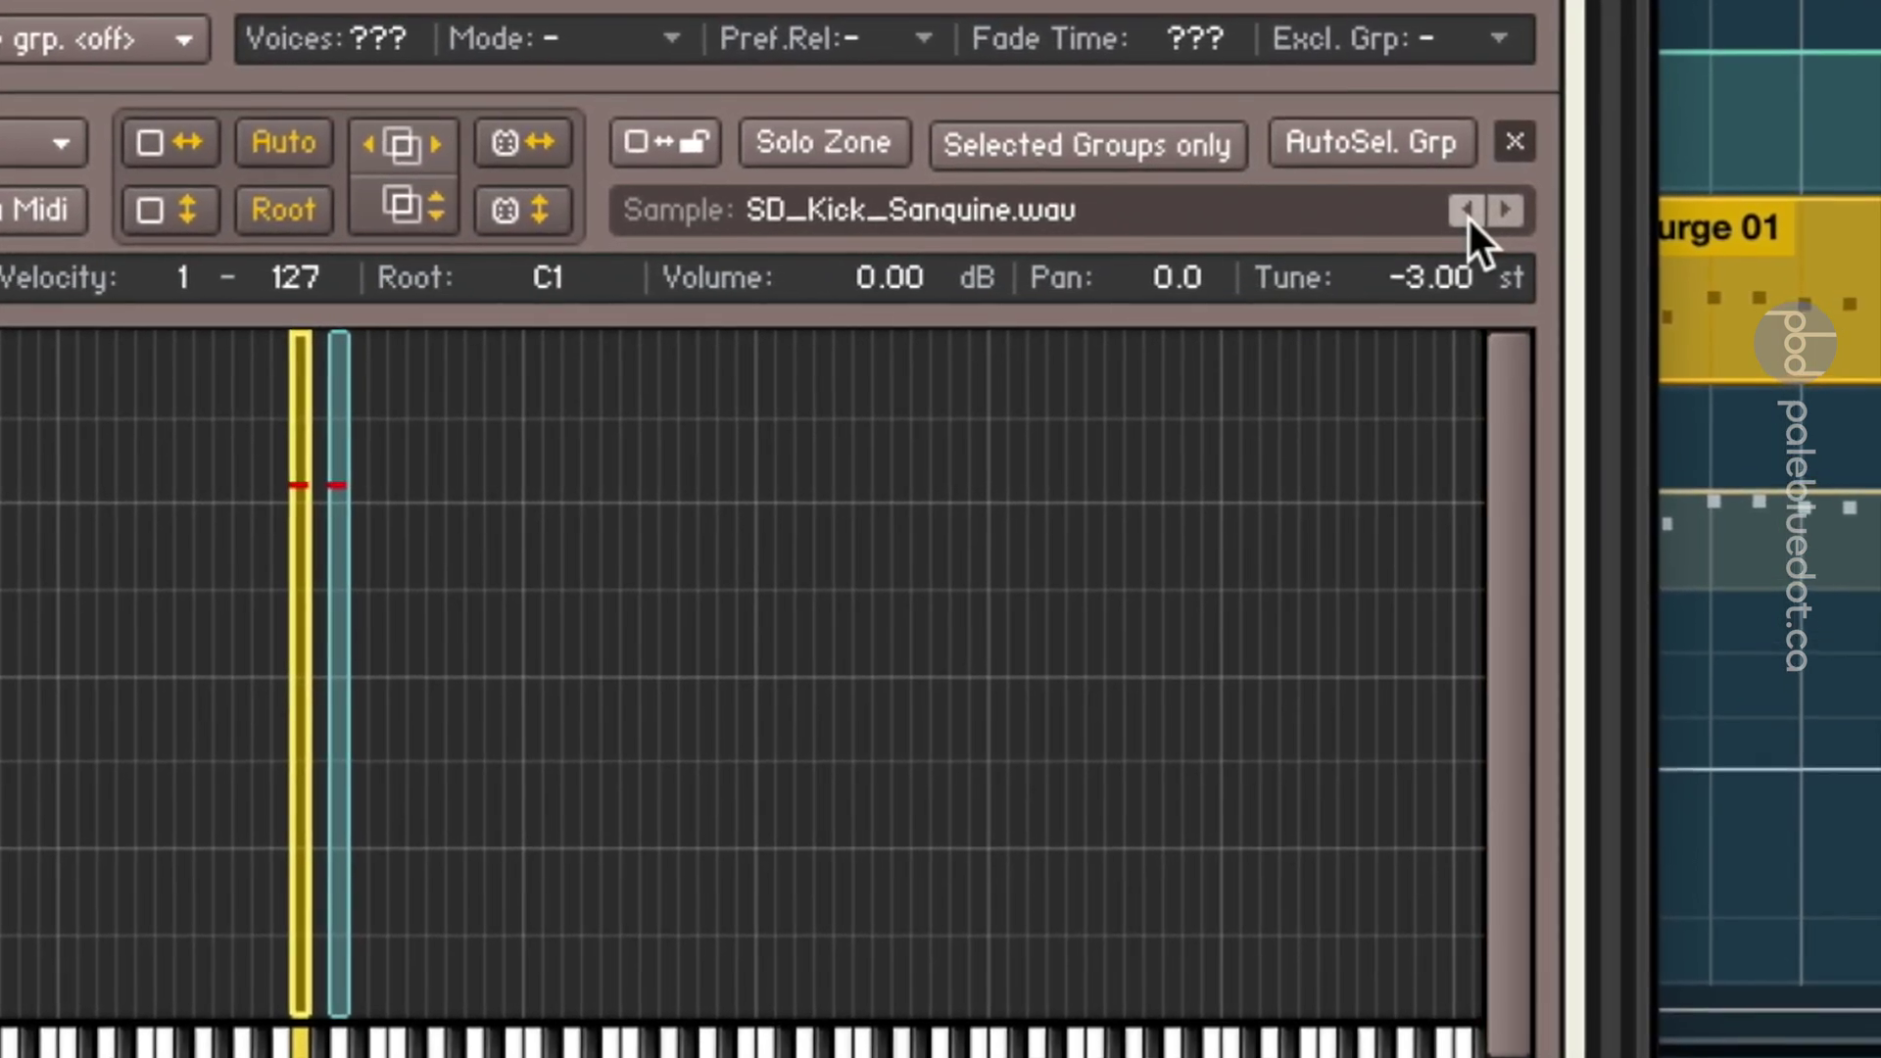
left_click(1466, 216)
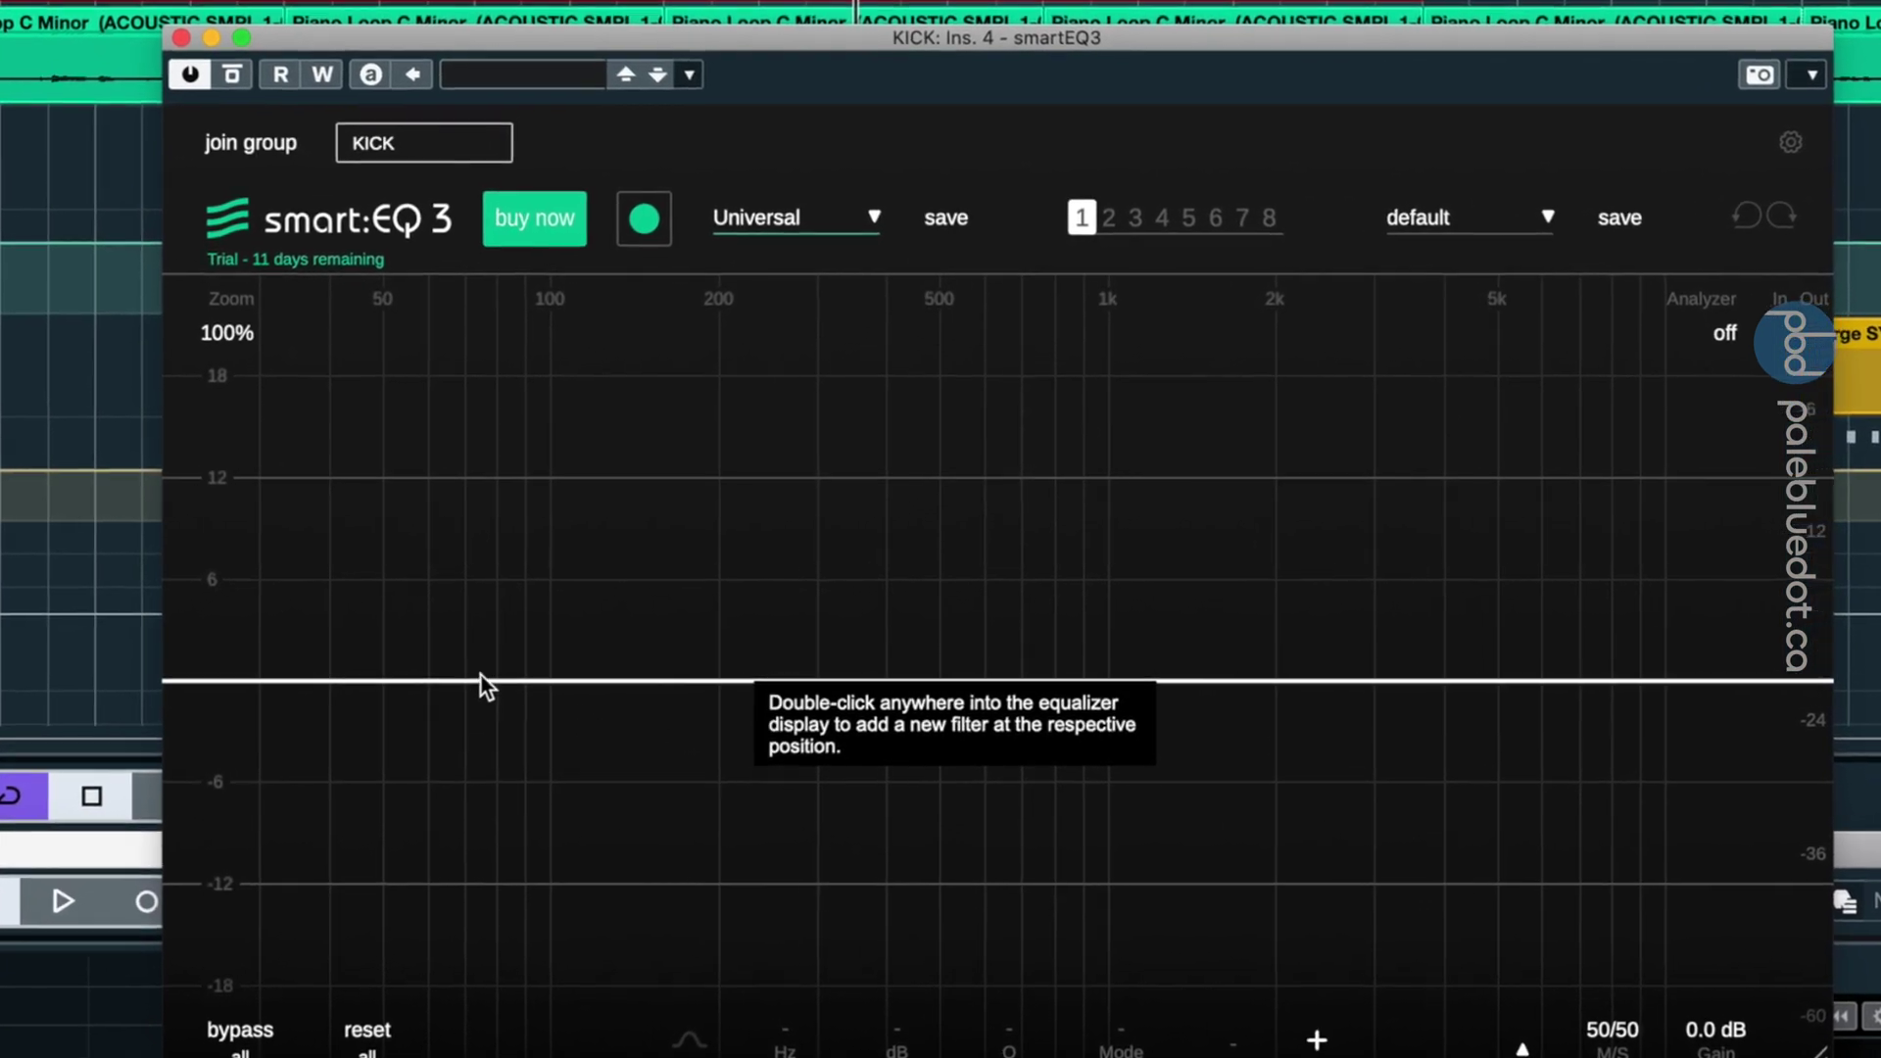
- Add a kick EQ band near 75 Hz raised to about +5.3 dB and play it back
double_click(461, 681)
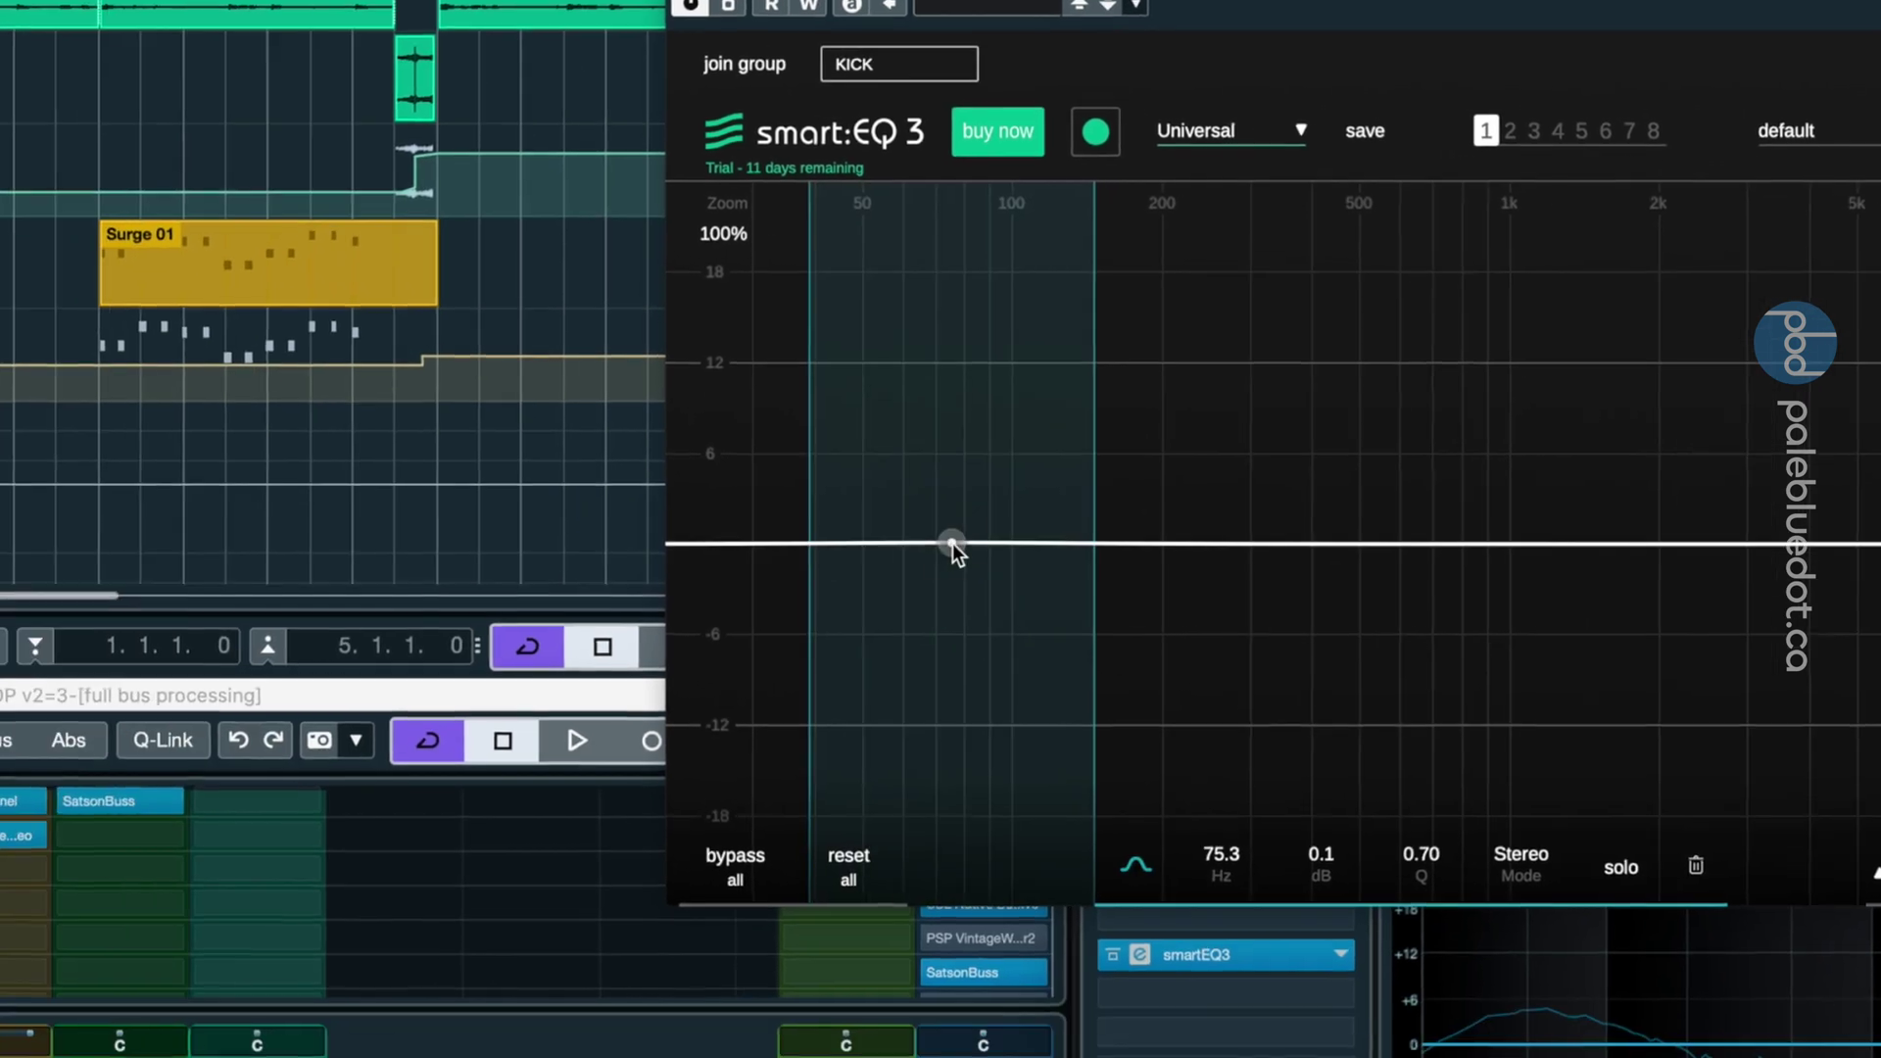
left_click_drag(952, 543, 954, 465)
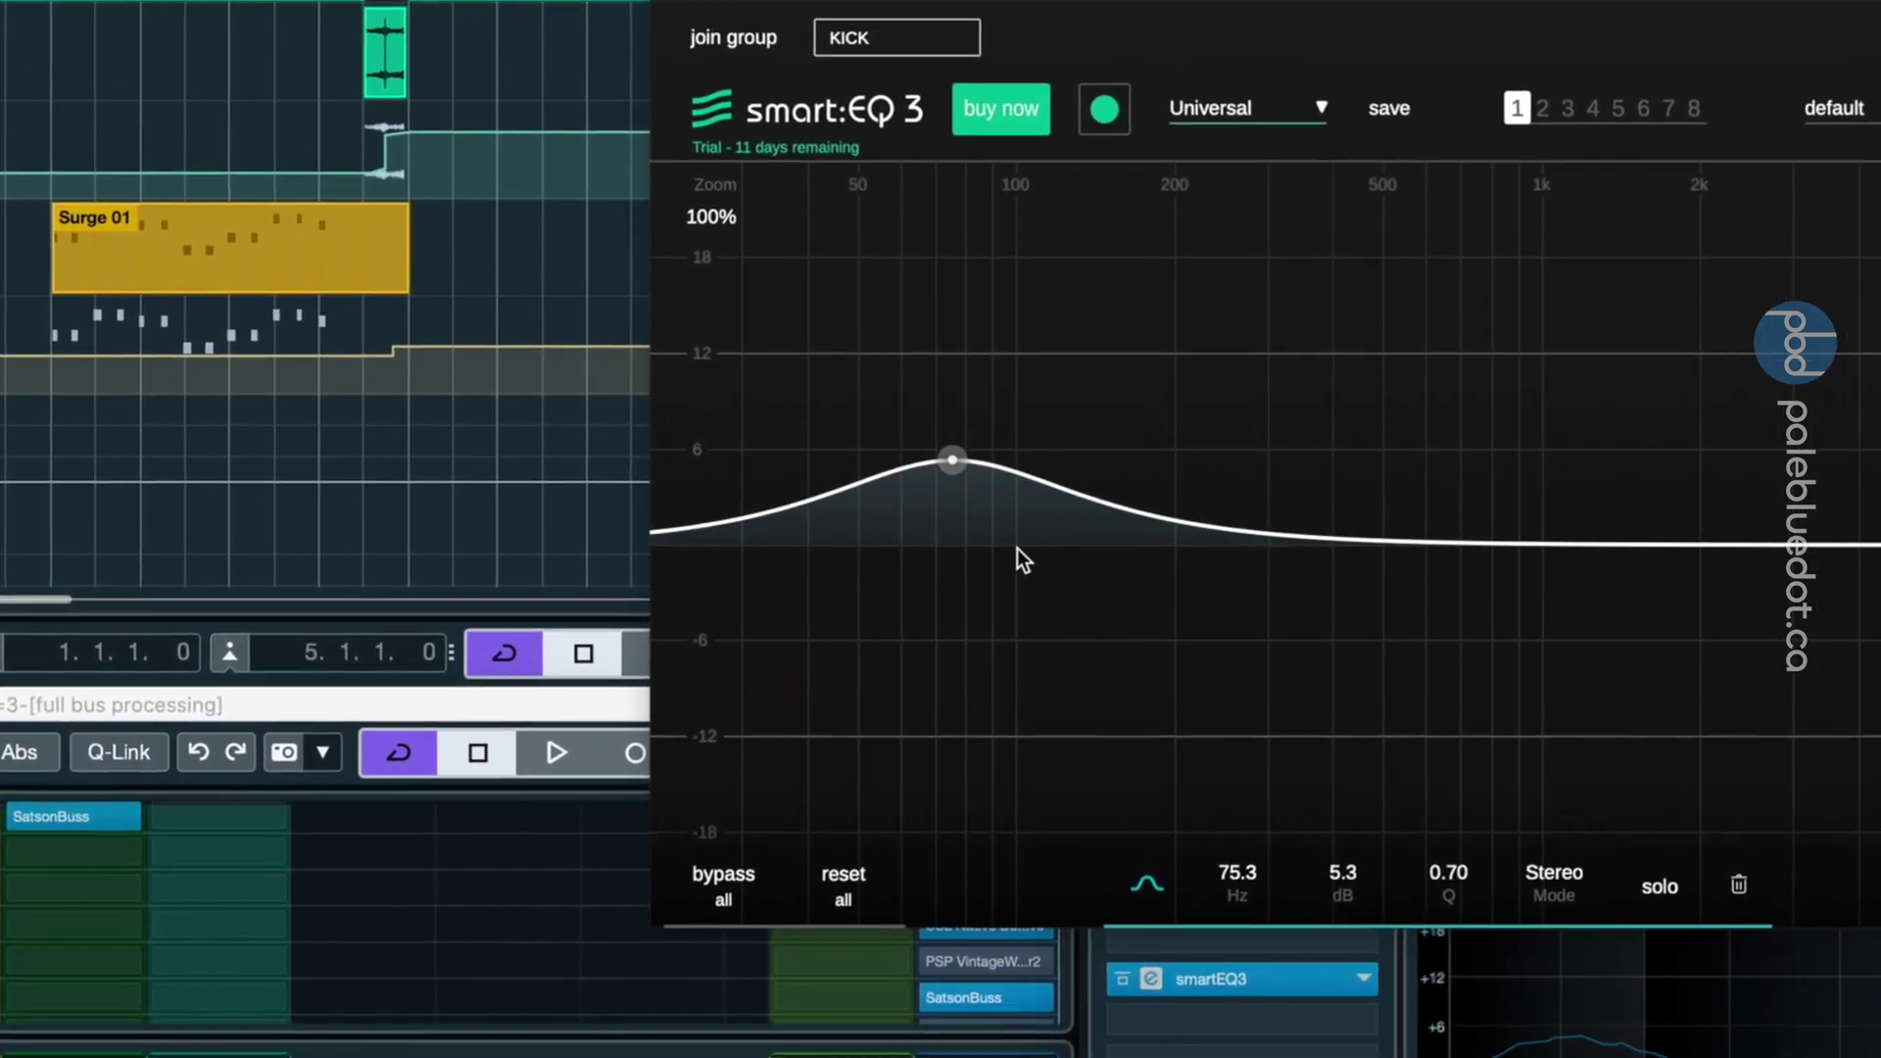
mouse_move(952, 459)
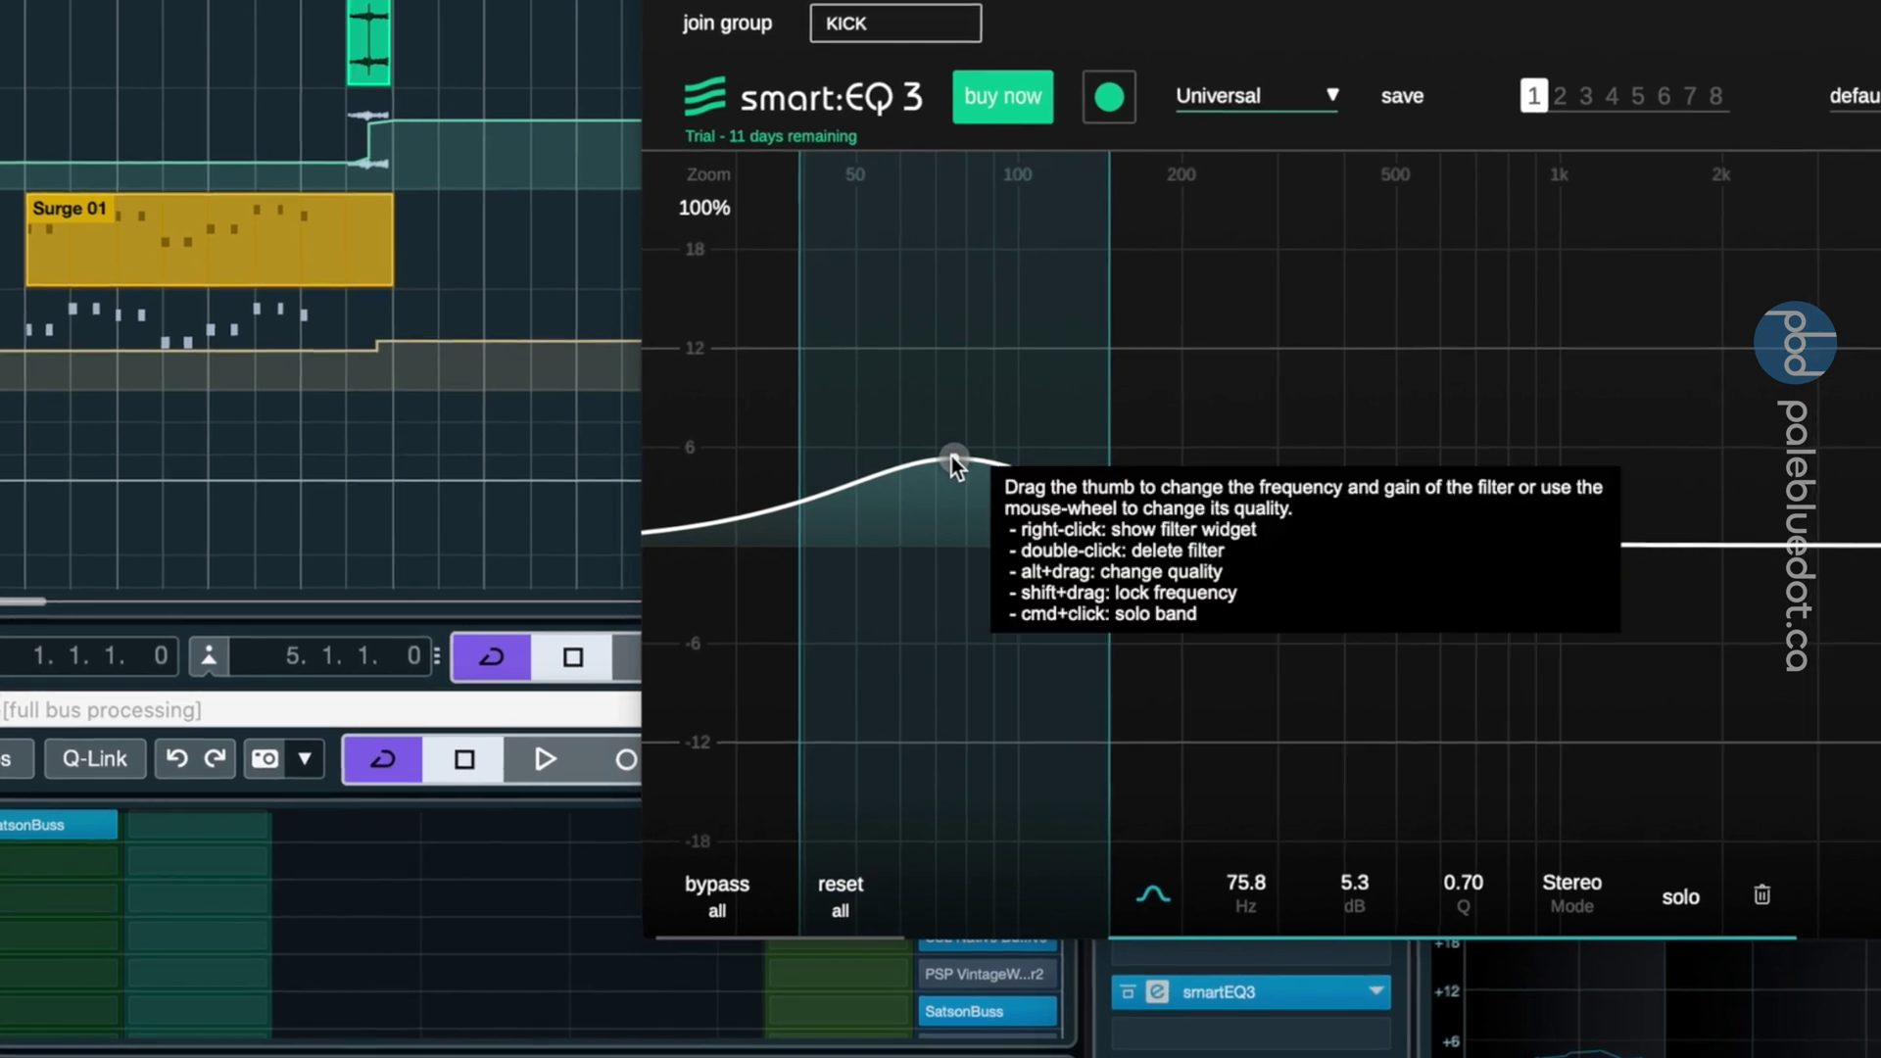
scroll(950, 455, "down", 3)
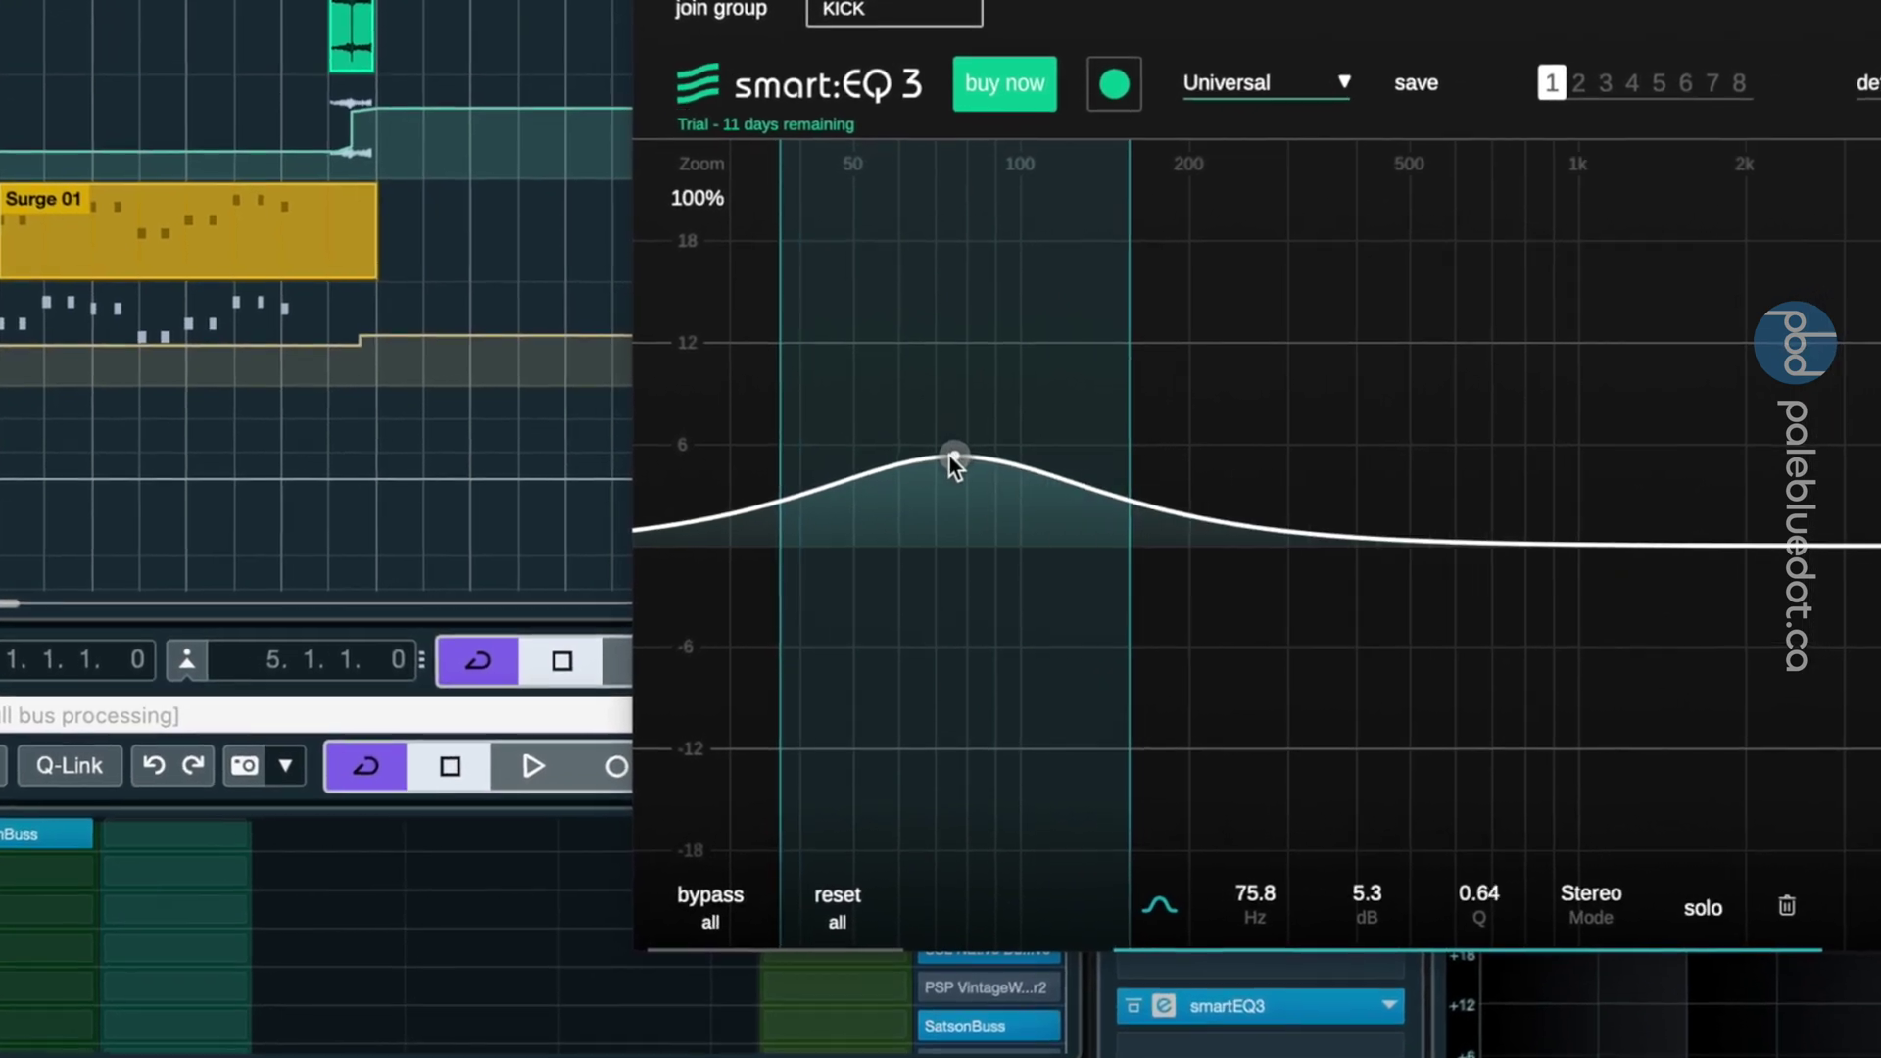
scroll(952, 455, "up", 3)
key("space")
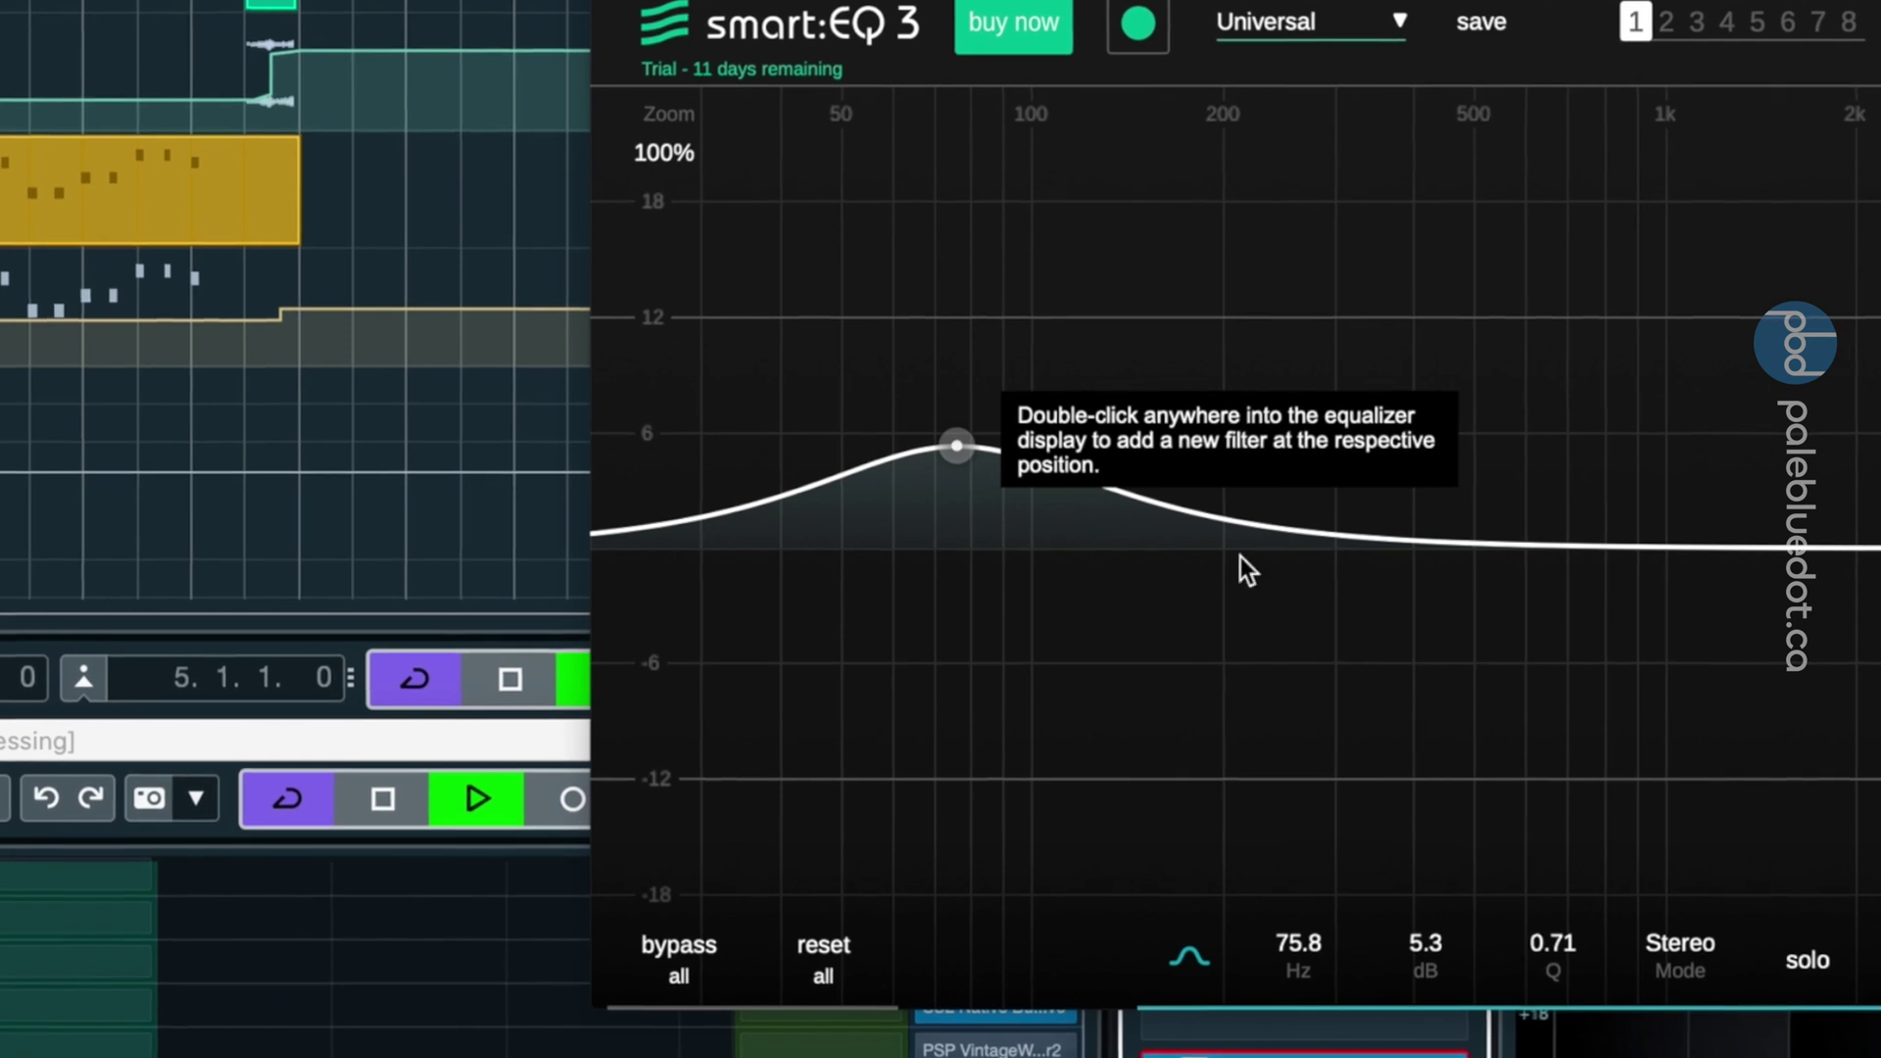
double_click(1040, 540)
- Pull the new band down into a cut and add a boost near 3 kHz
mouse_move(1039, 539)
left_mouse_down()
mouse_move(1037, 684)
mouse_move(1012, 717)
left_mouse_up()
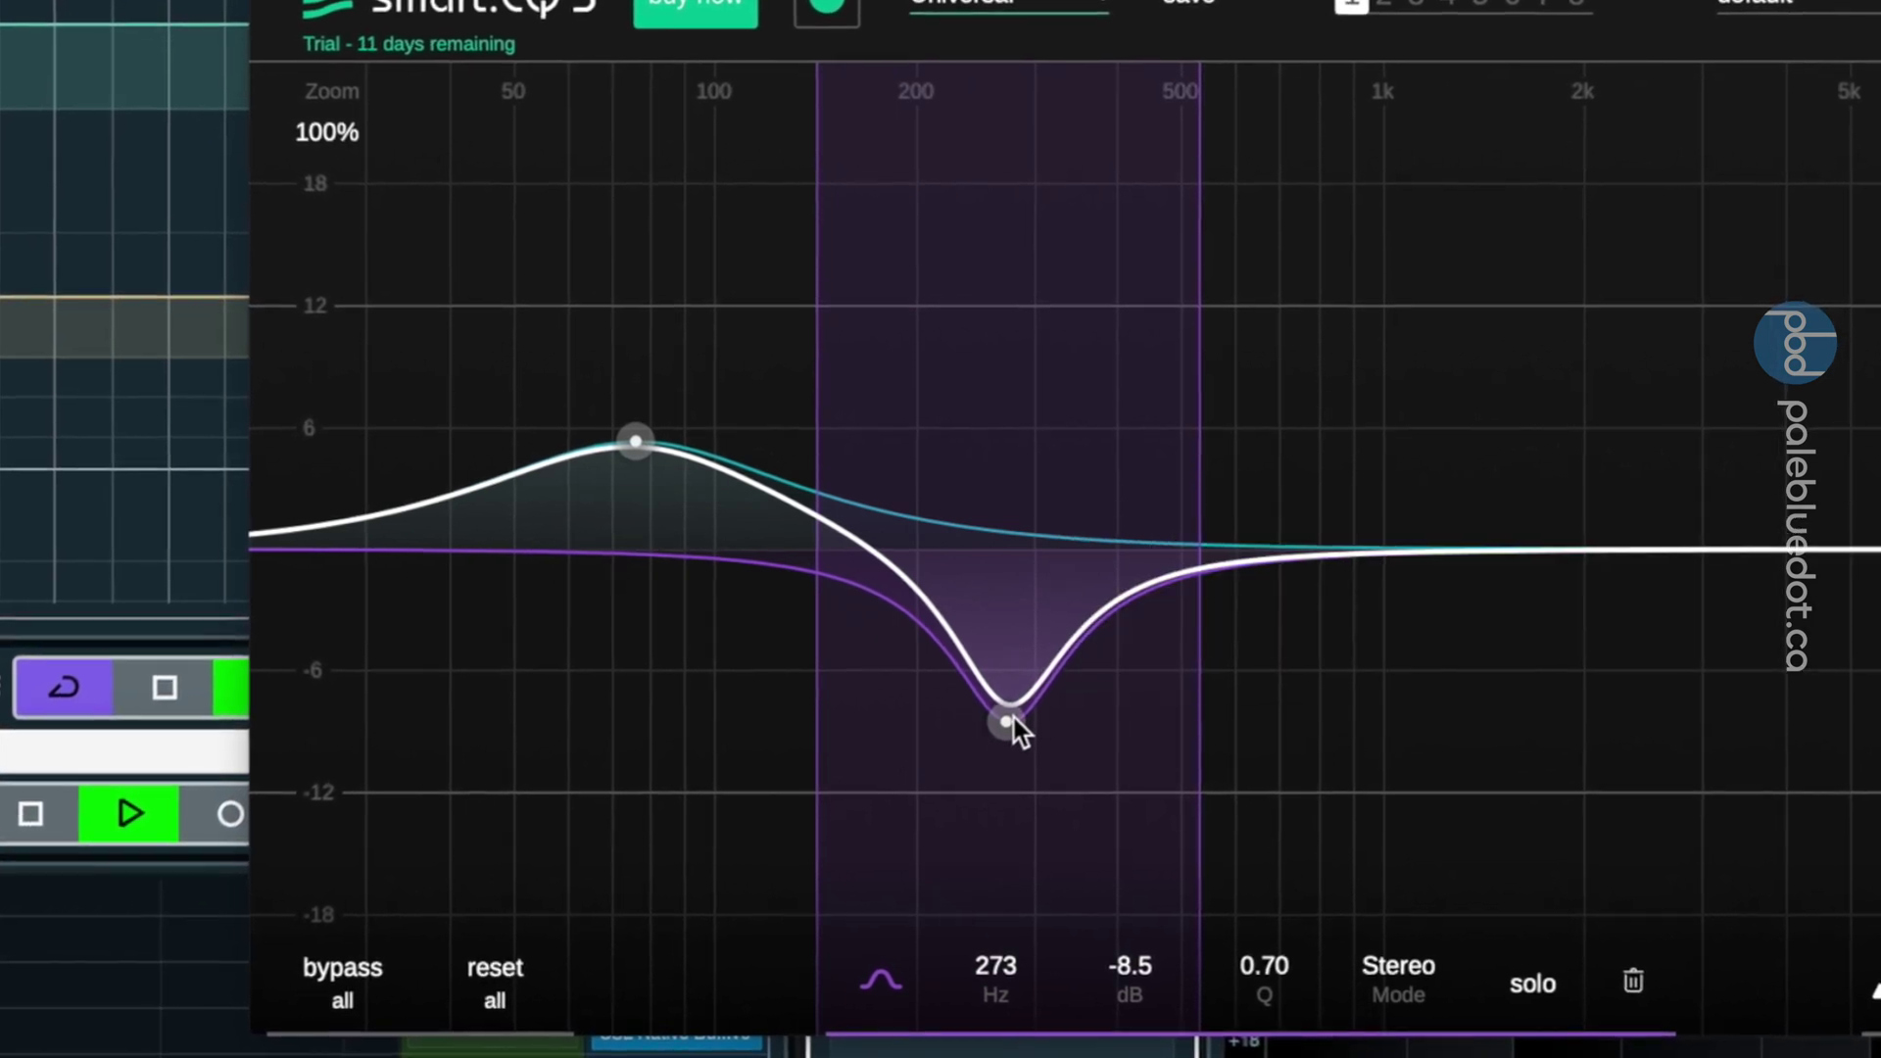
double_click(1717, 548)
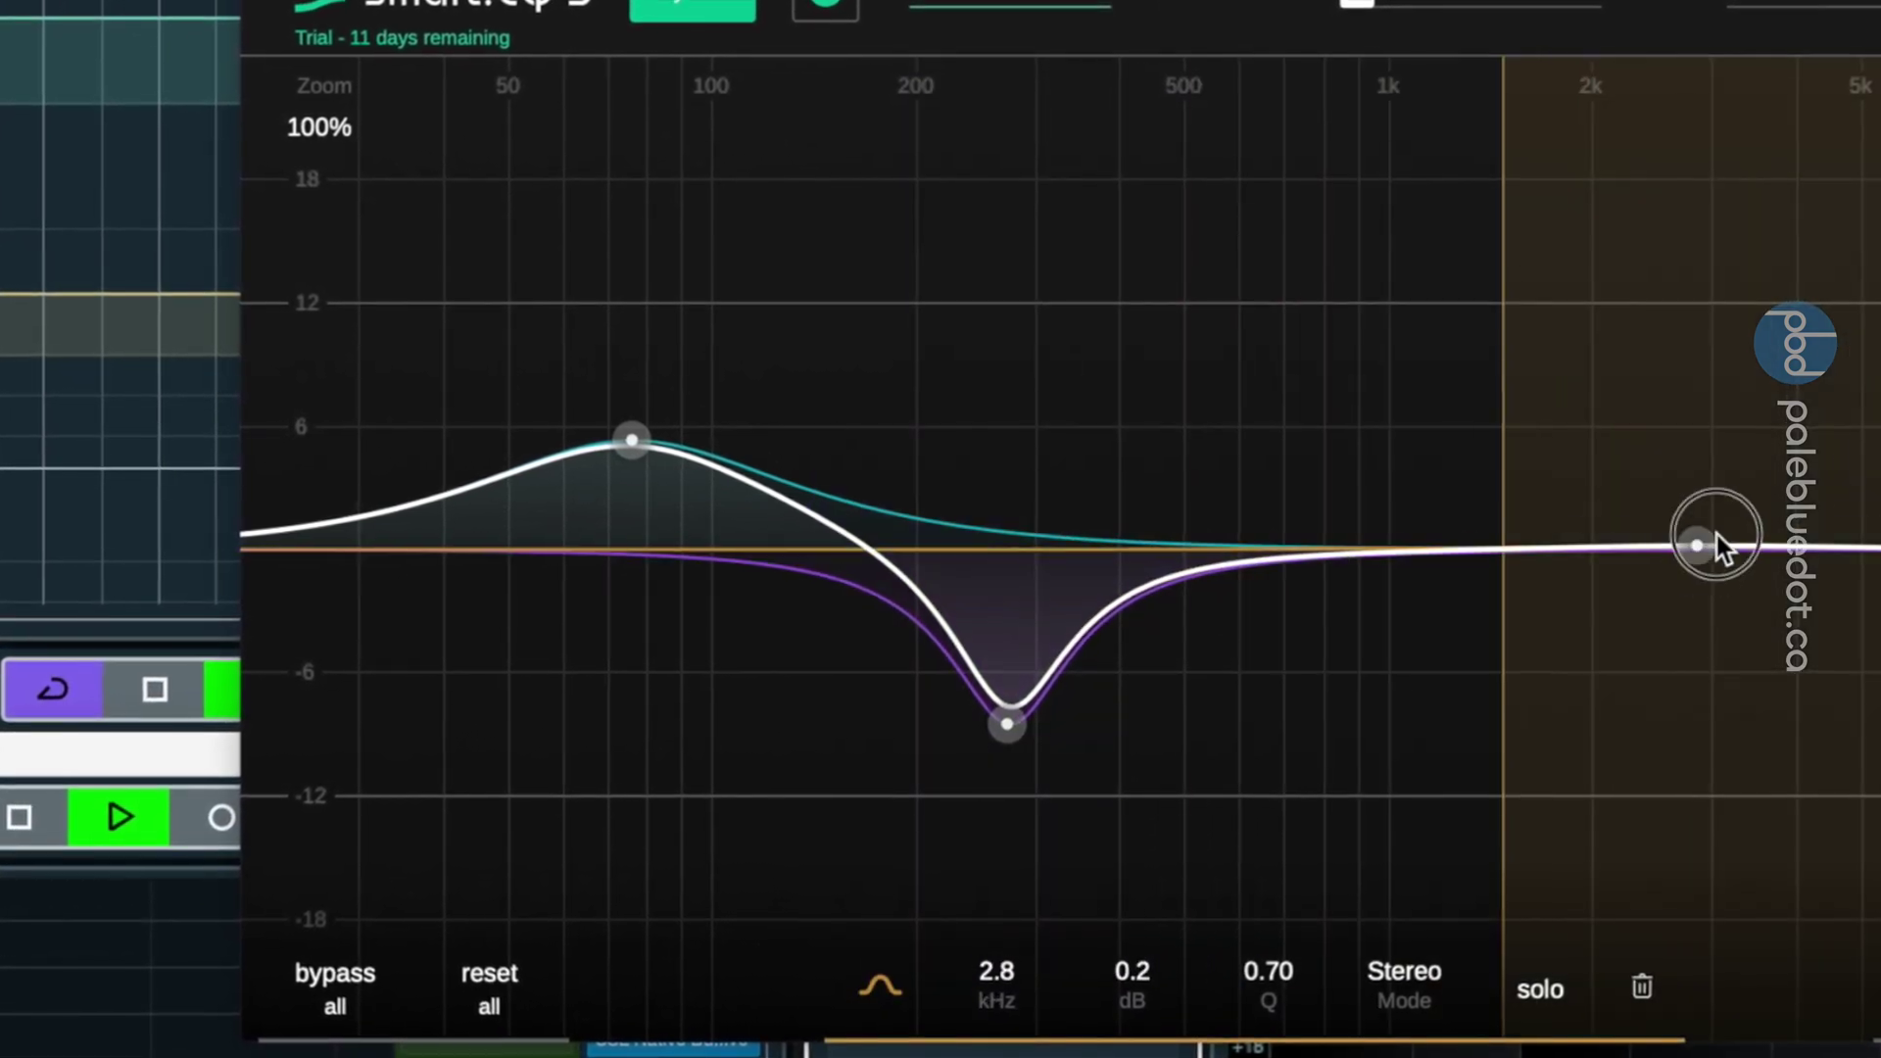
mouse_move(1717, 538)
left_mouse_down()
mouse_move(1446, 443)
mouse_move(1296, 541)
mouse_move(1286, 516)
left_mouse_up()
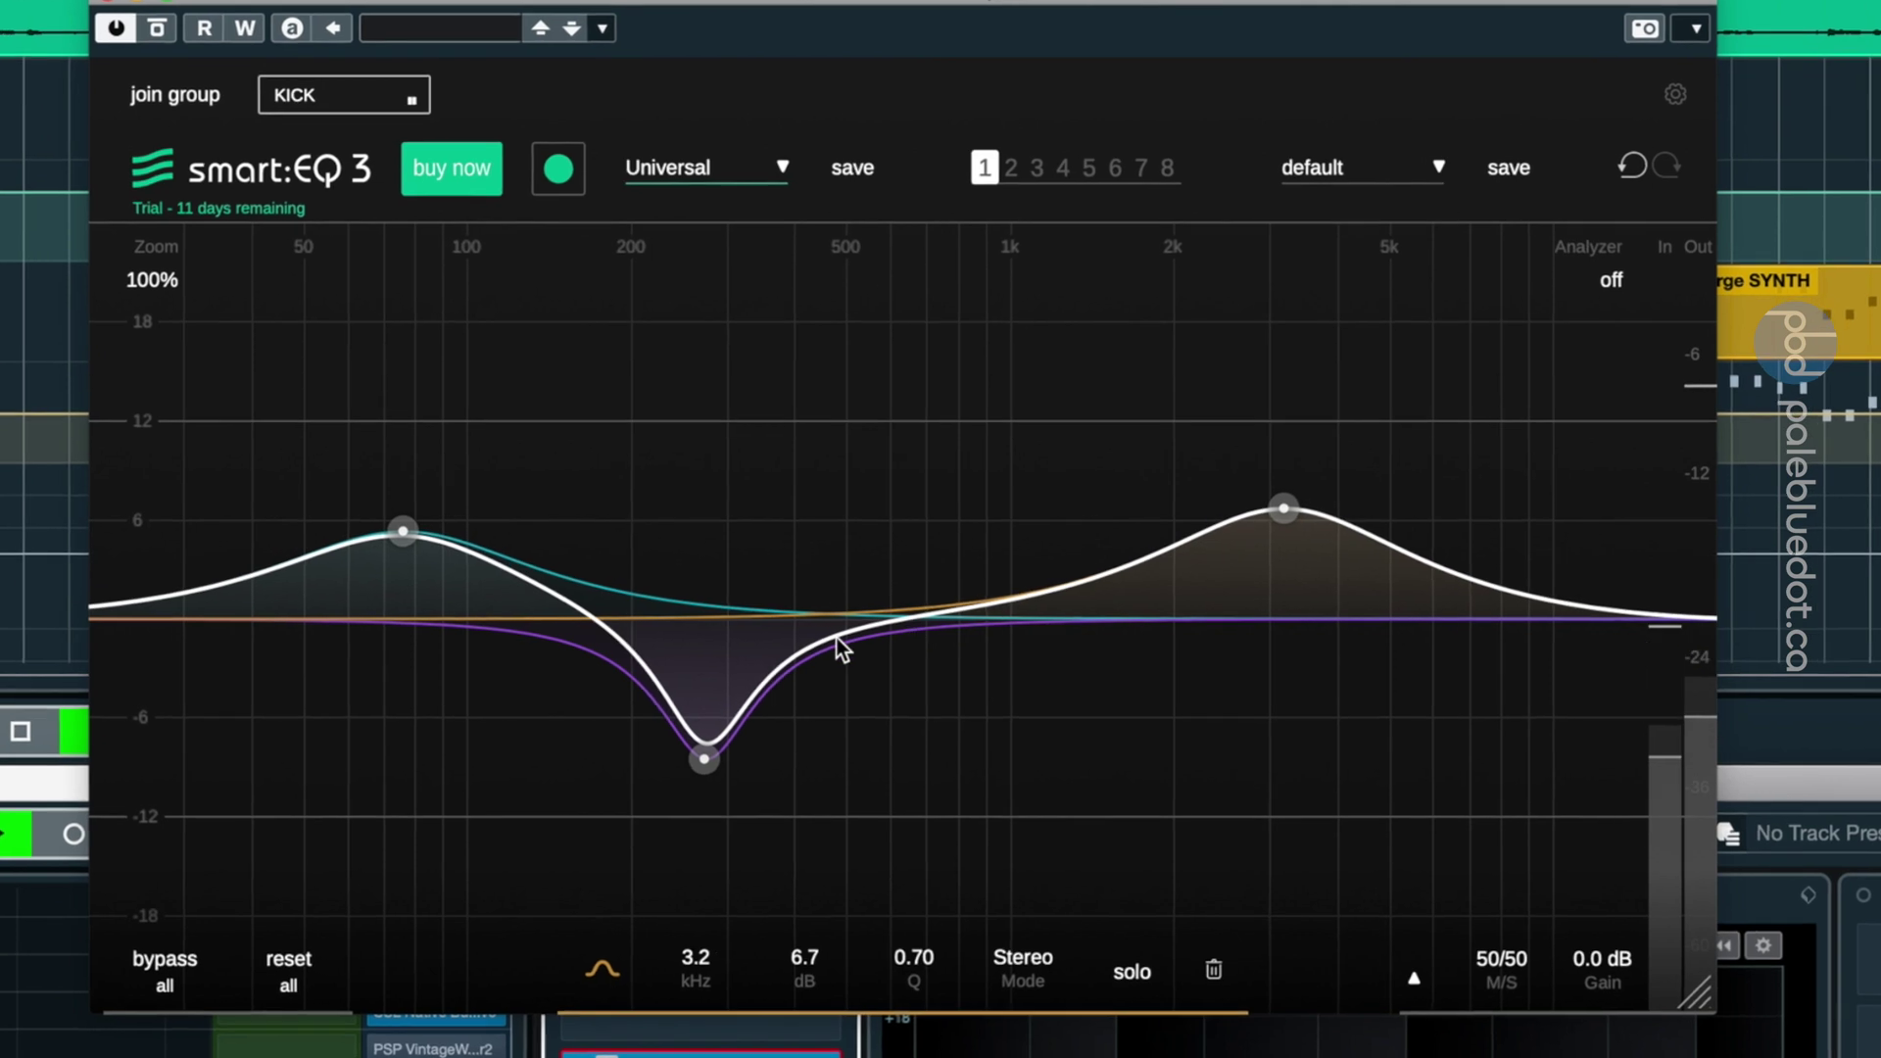
- Deepen the cut to about -9 dB, shift the low boost toward 69 Hz, add a 4 dB boost near 1.2 kHz
left_click_drag(701, 766, 669, 783)
left_click_drag(354, 523, 261, 489)
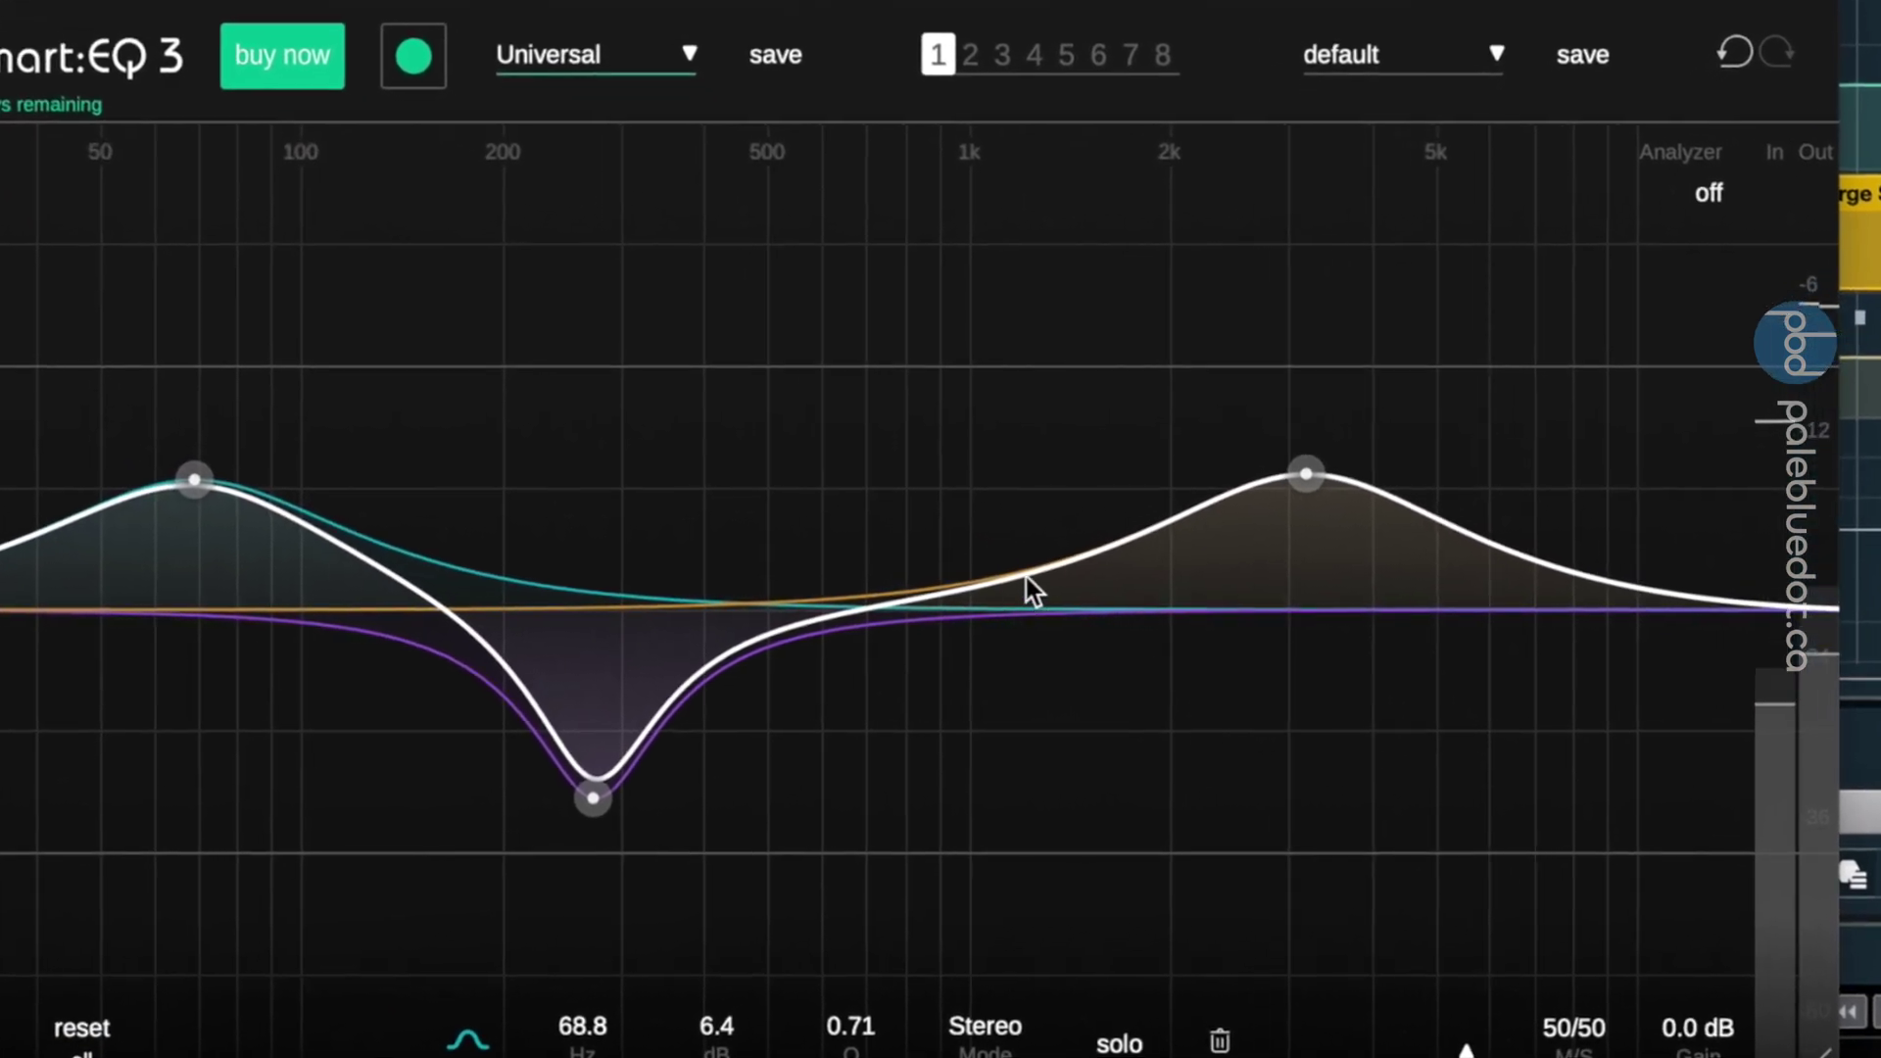
left_click(1019, 593)
left_click_drag(1022, 577, 1033, 517)
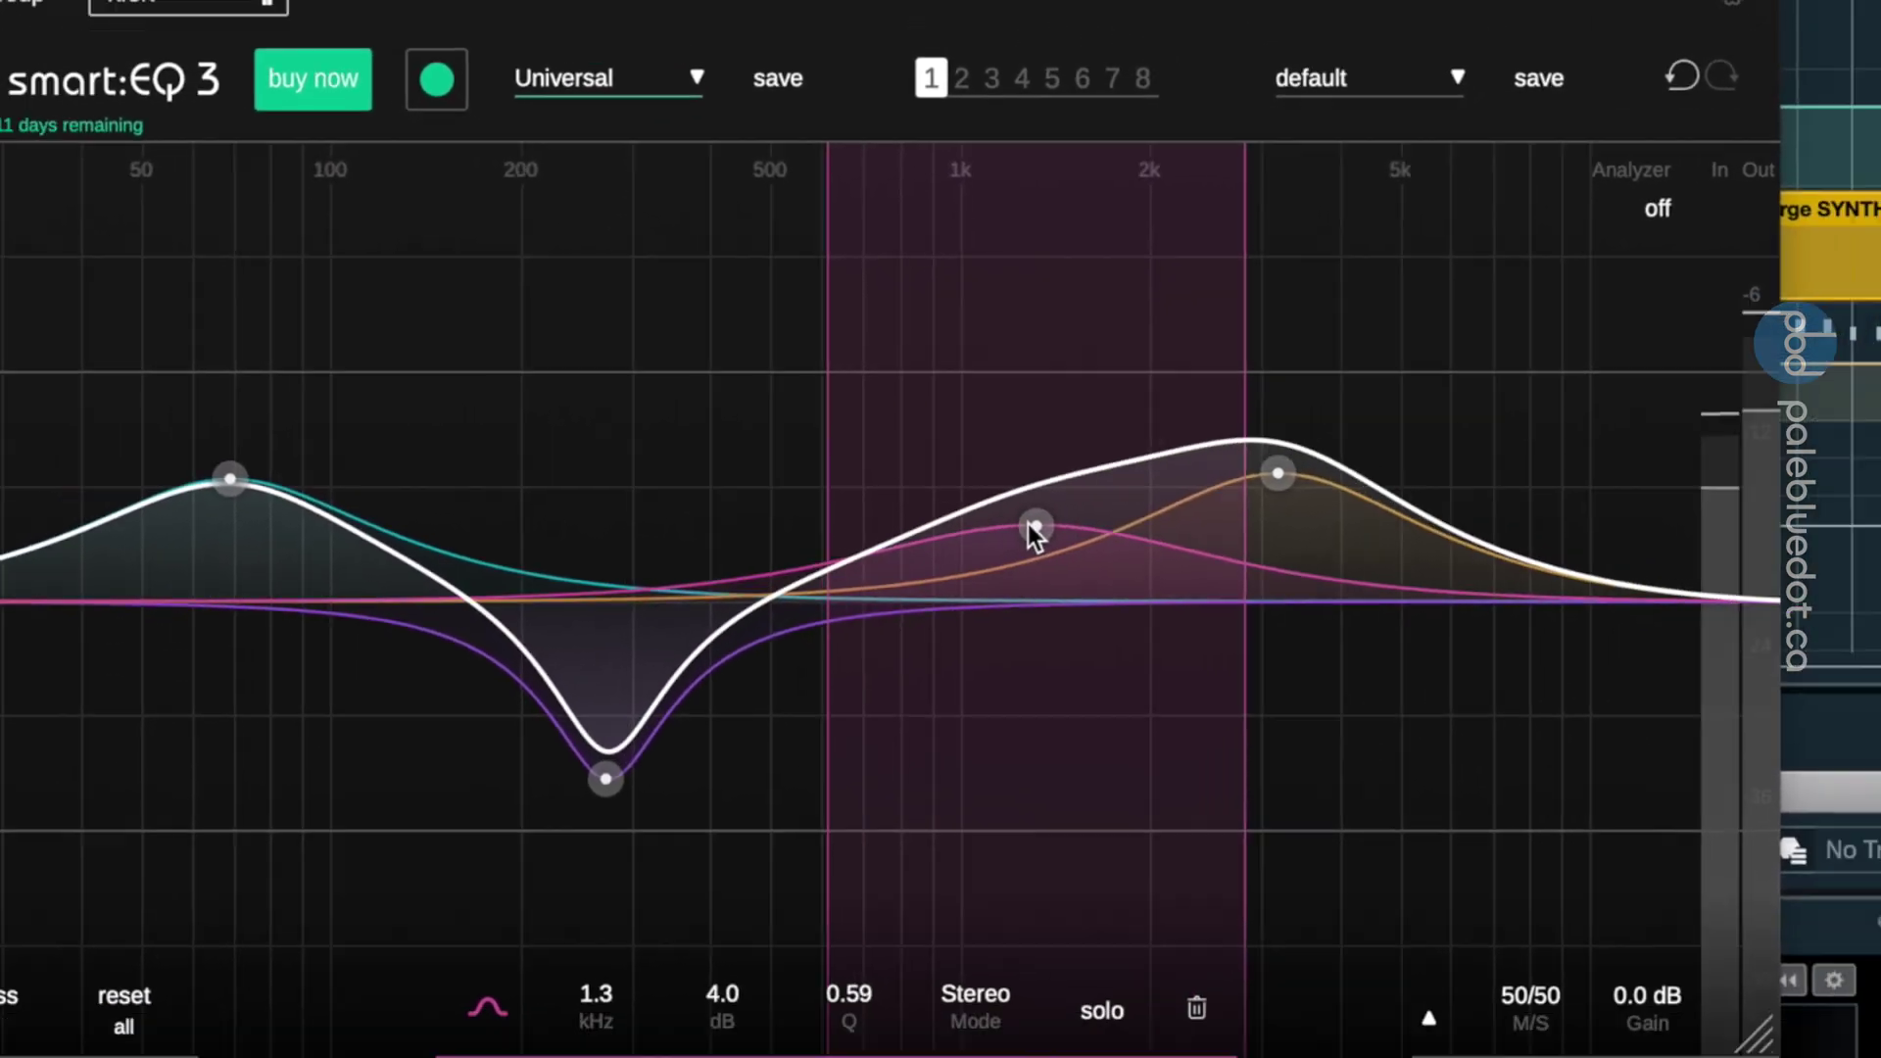
scroll(1032, 527, "up", 1)
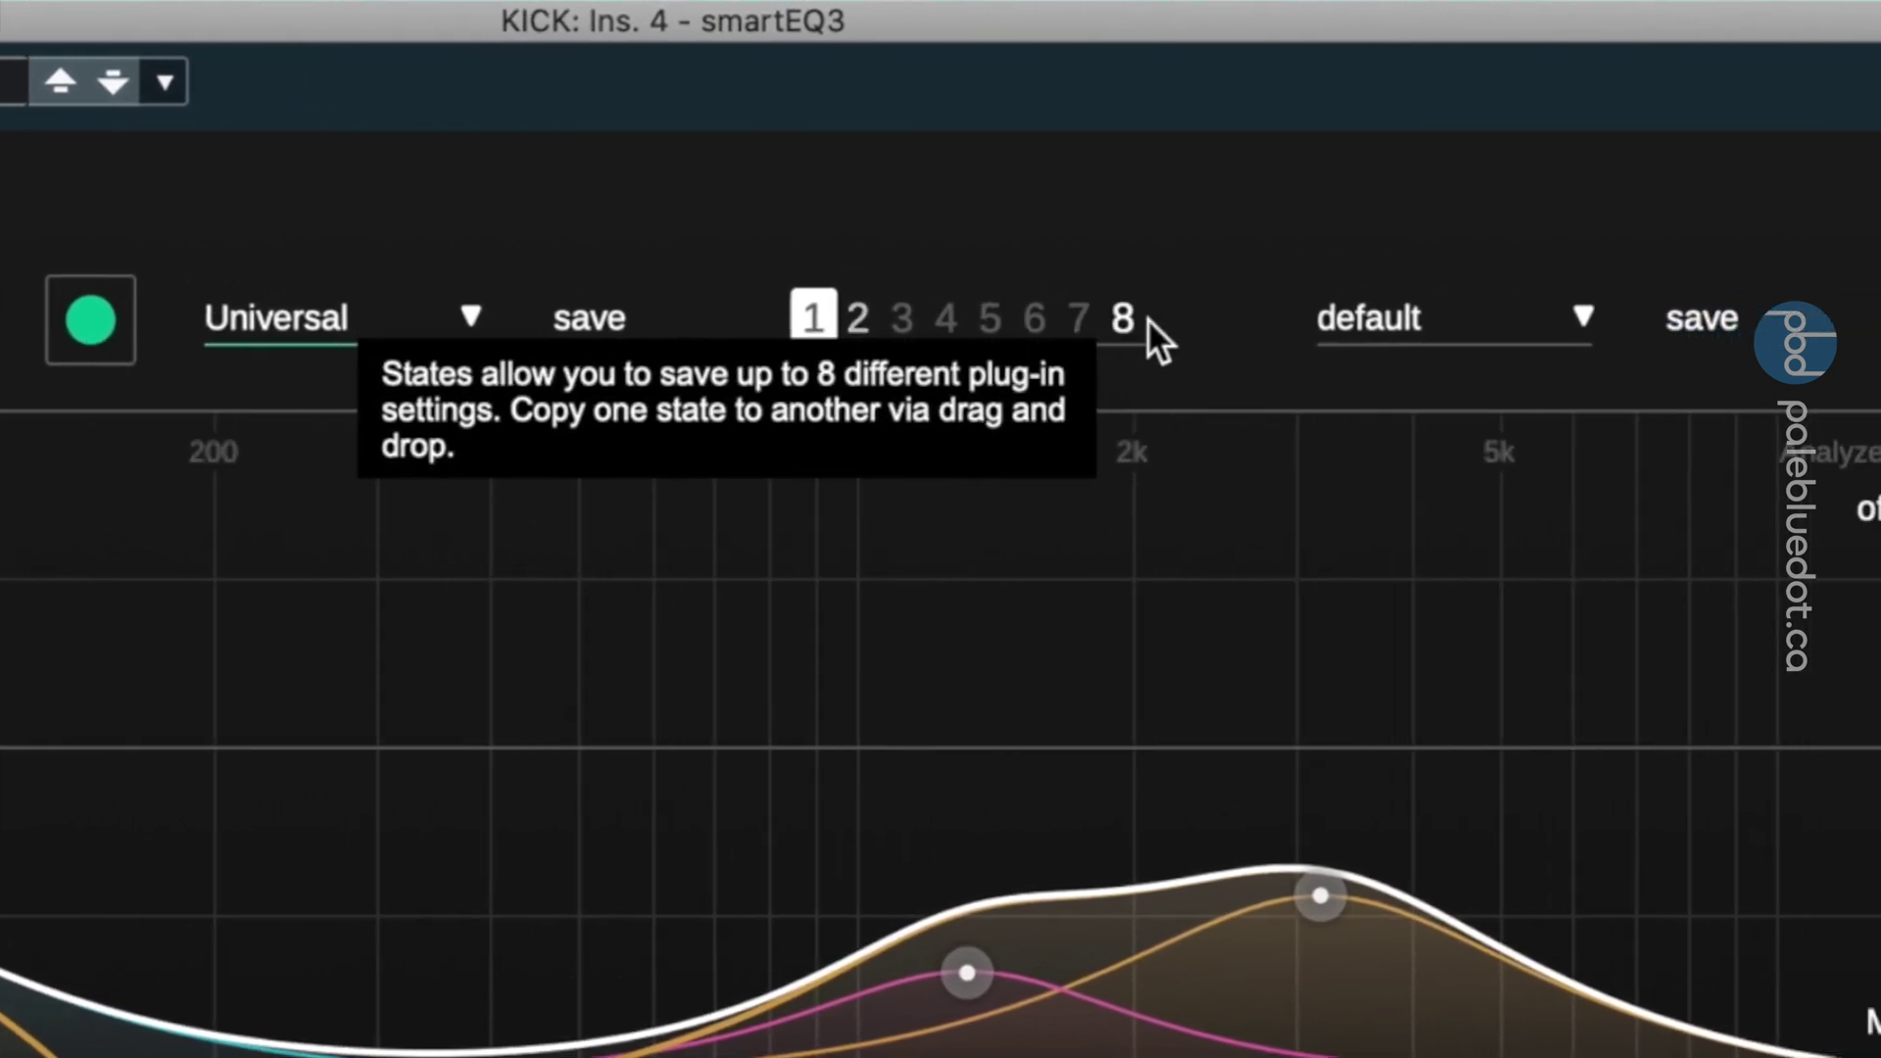
- Switch smartEQ 3 to settings state 2 and load the Kick factory profile
left_click(1163, 334)
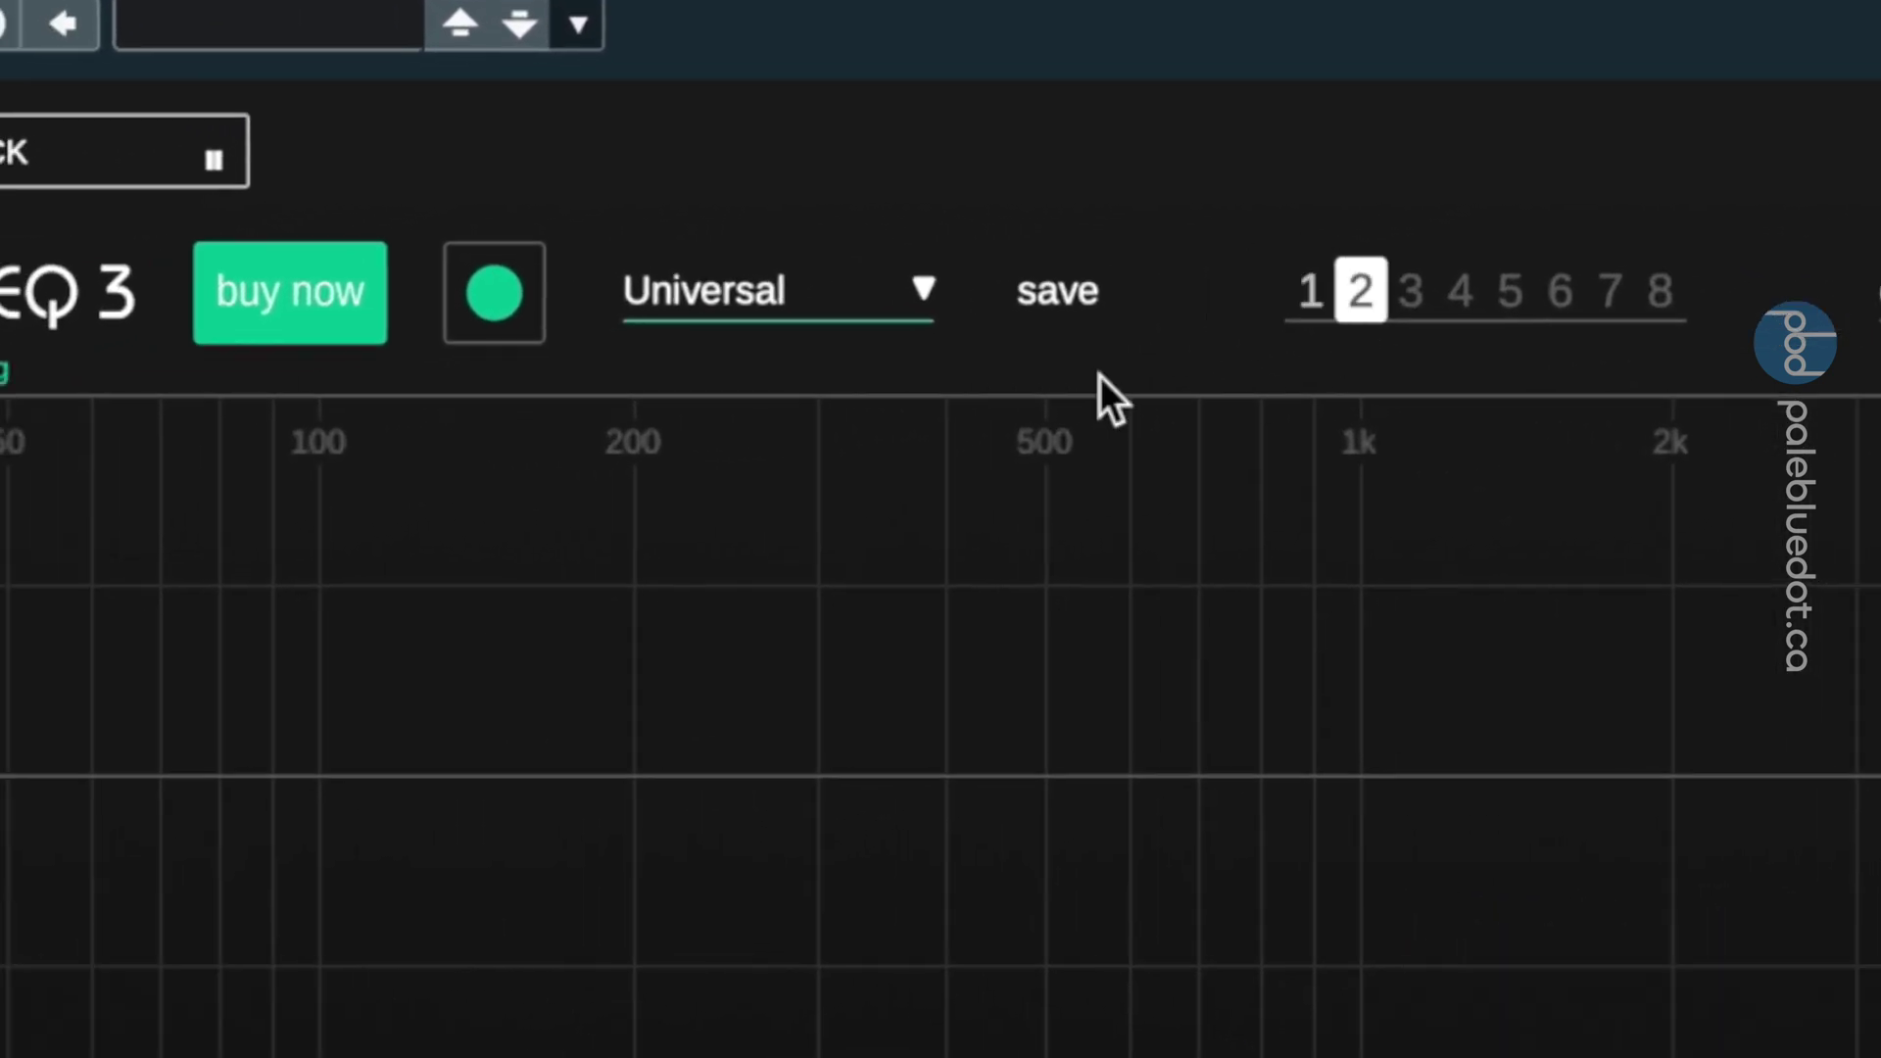
left_click(889, 287)
mouse_move(785, 538)
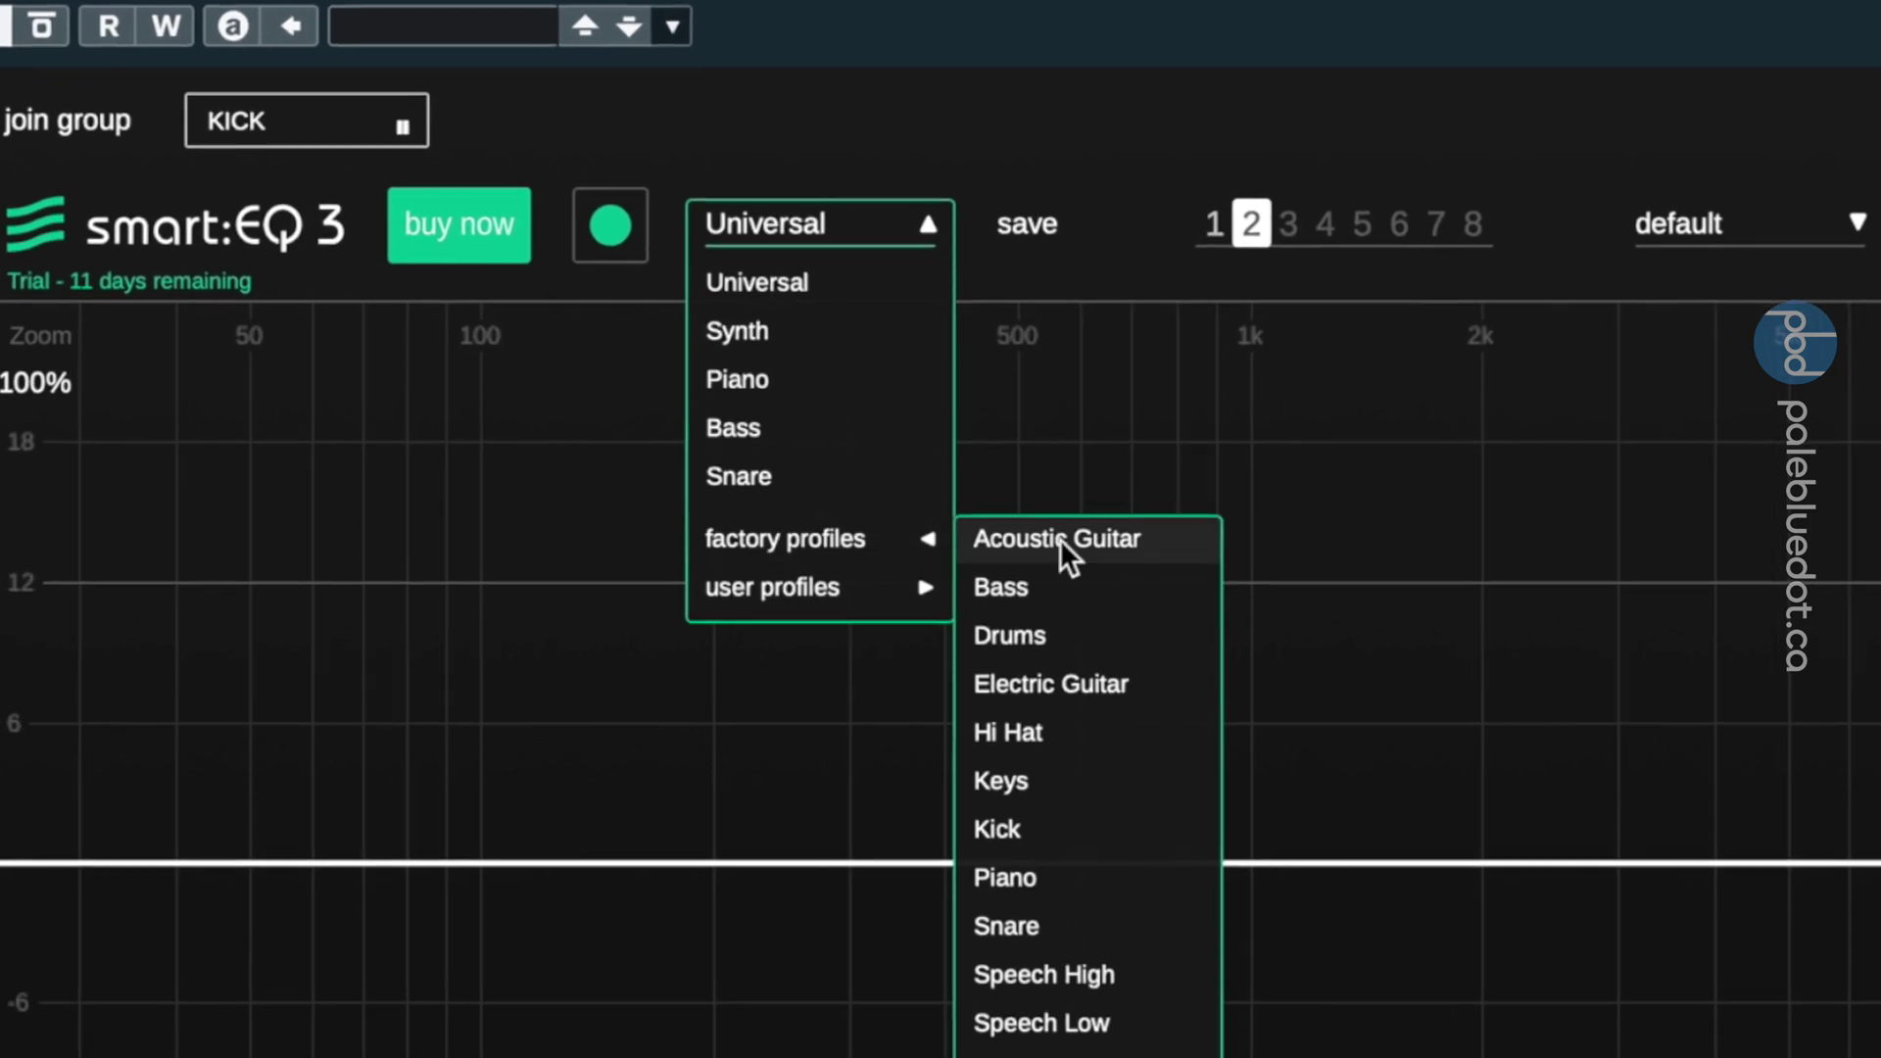
left_click(1062, 672)
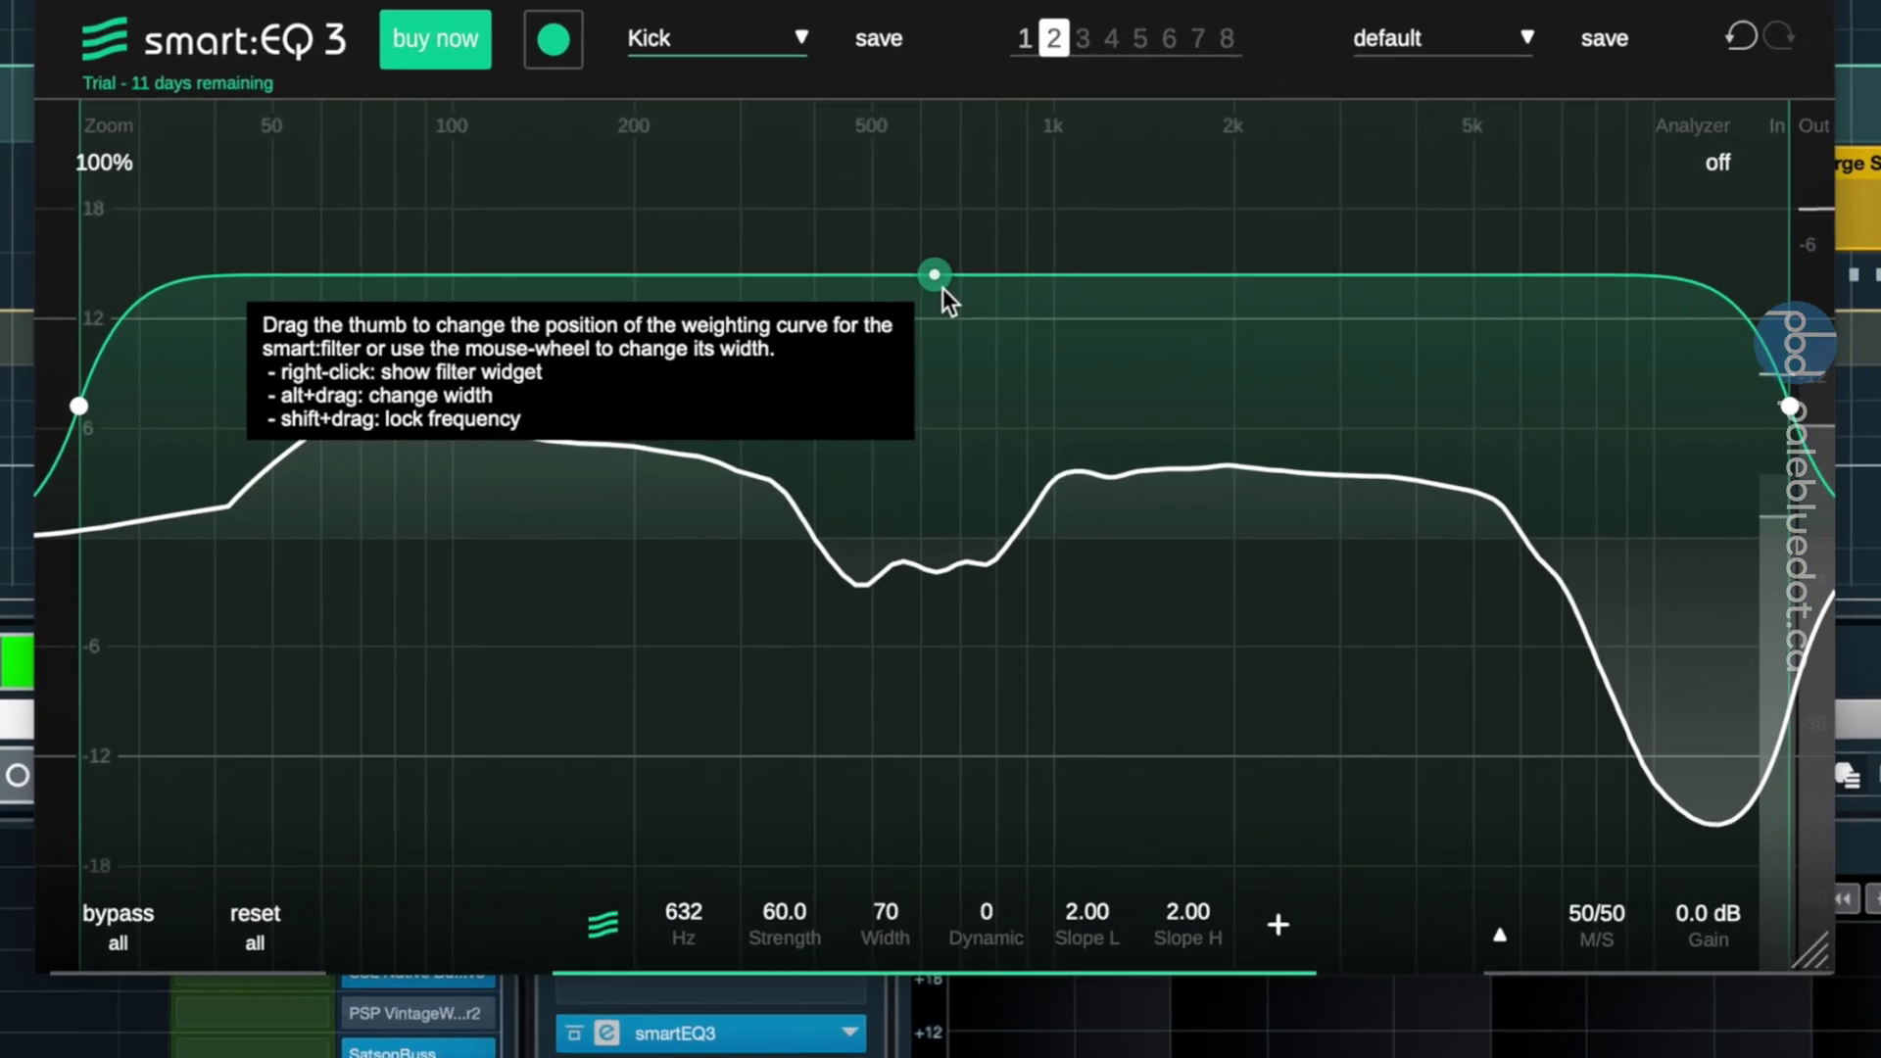
- Sweep the kick smart:filter strength up and down, settling at 57.0
left_click_drag(935, 272, 934, 276)
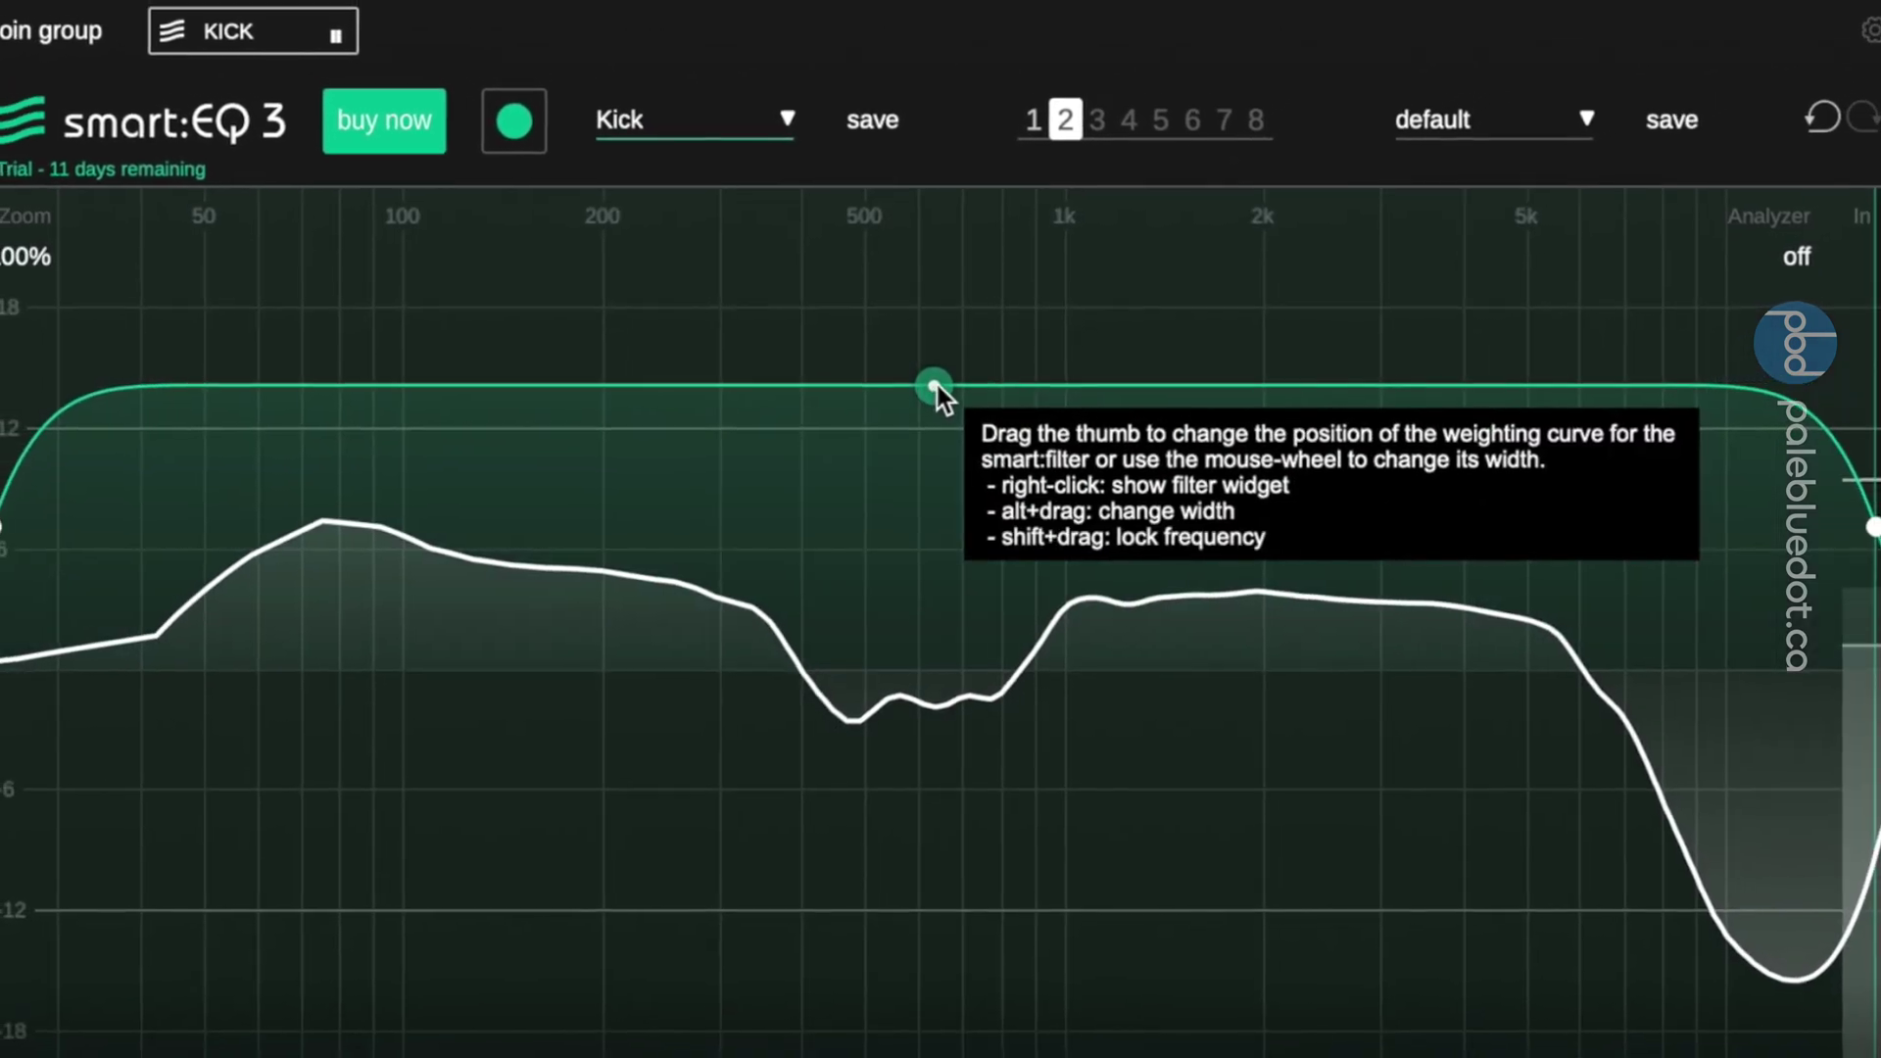
left_click_drag(930, 384, 920, 562)
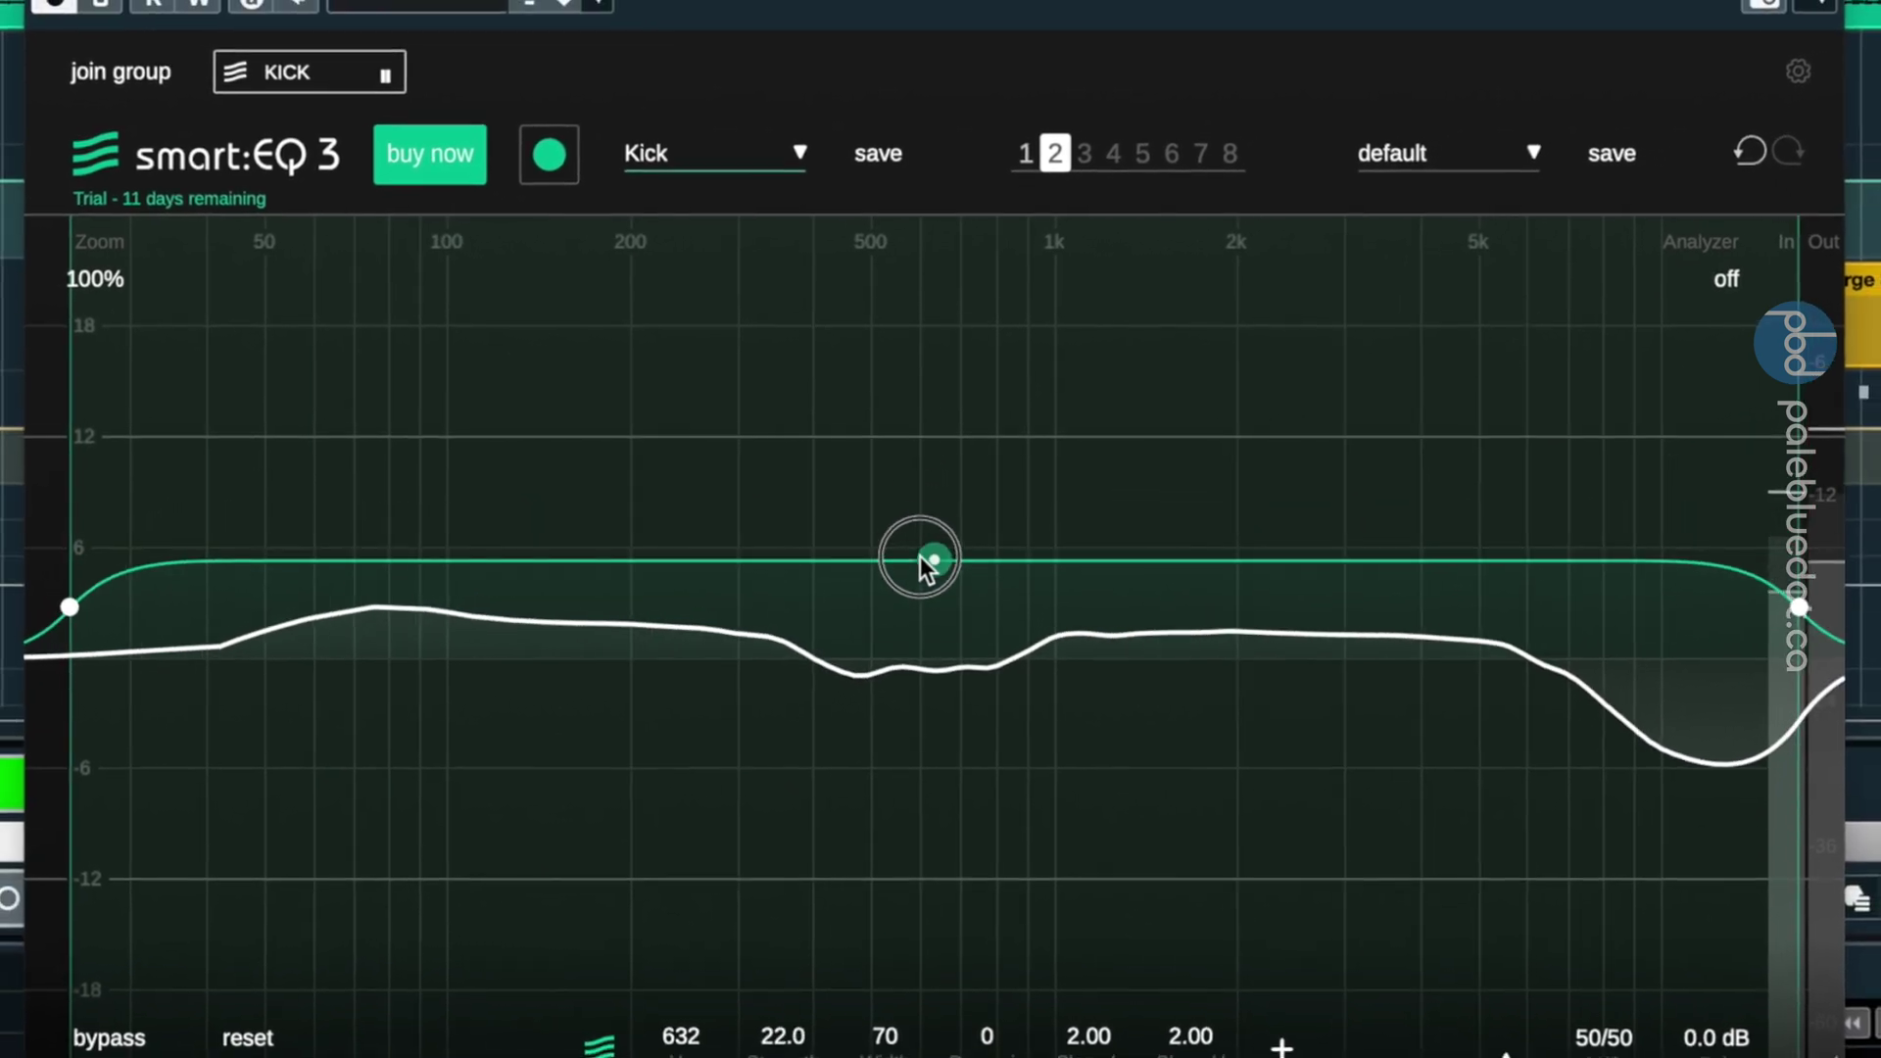
left_click_drag(920, 564, 935, 250)
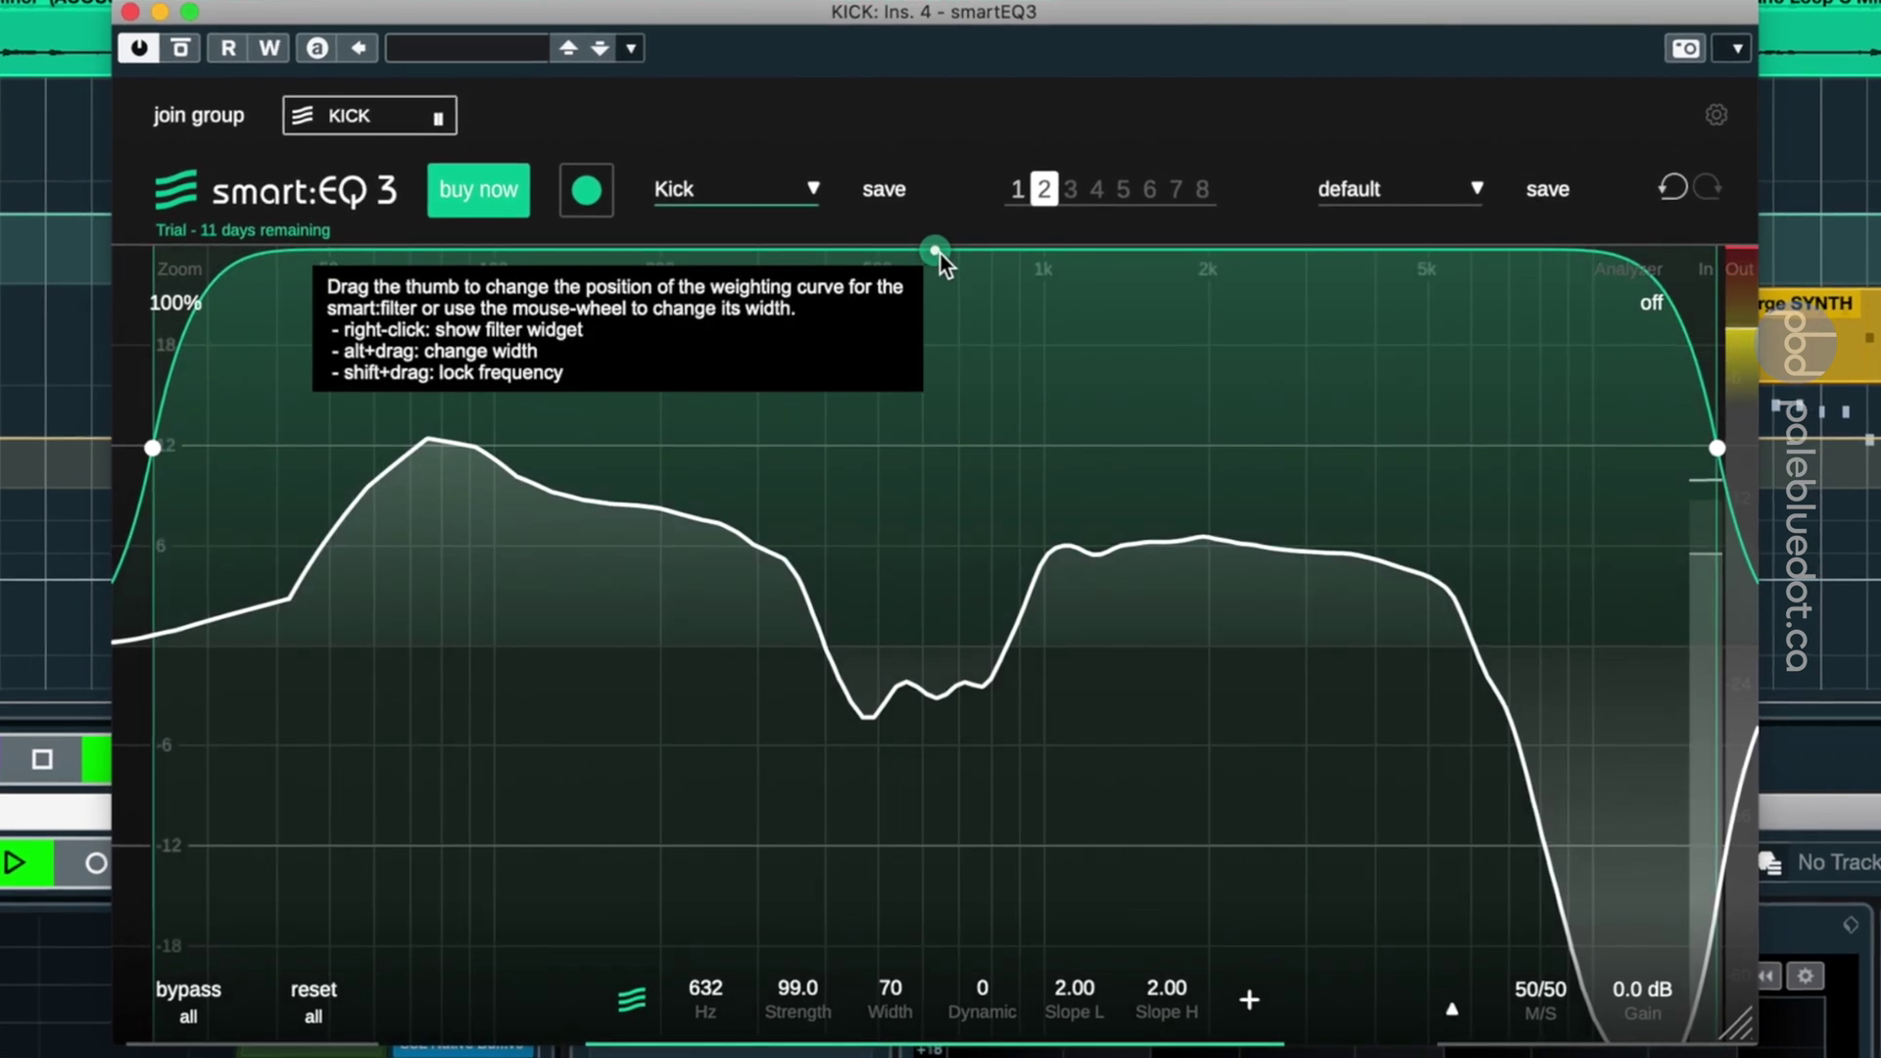
mouse_move(941, 253)
left_mouse_down()
mouse_move(925, 607)
mouse_move(848, 849)
left_mouse_up()
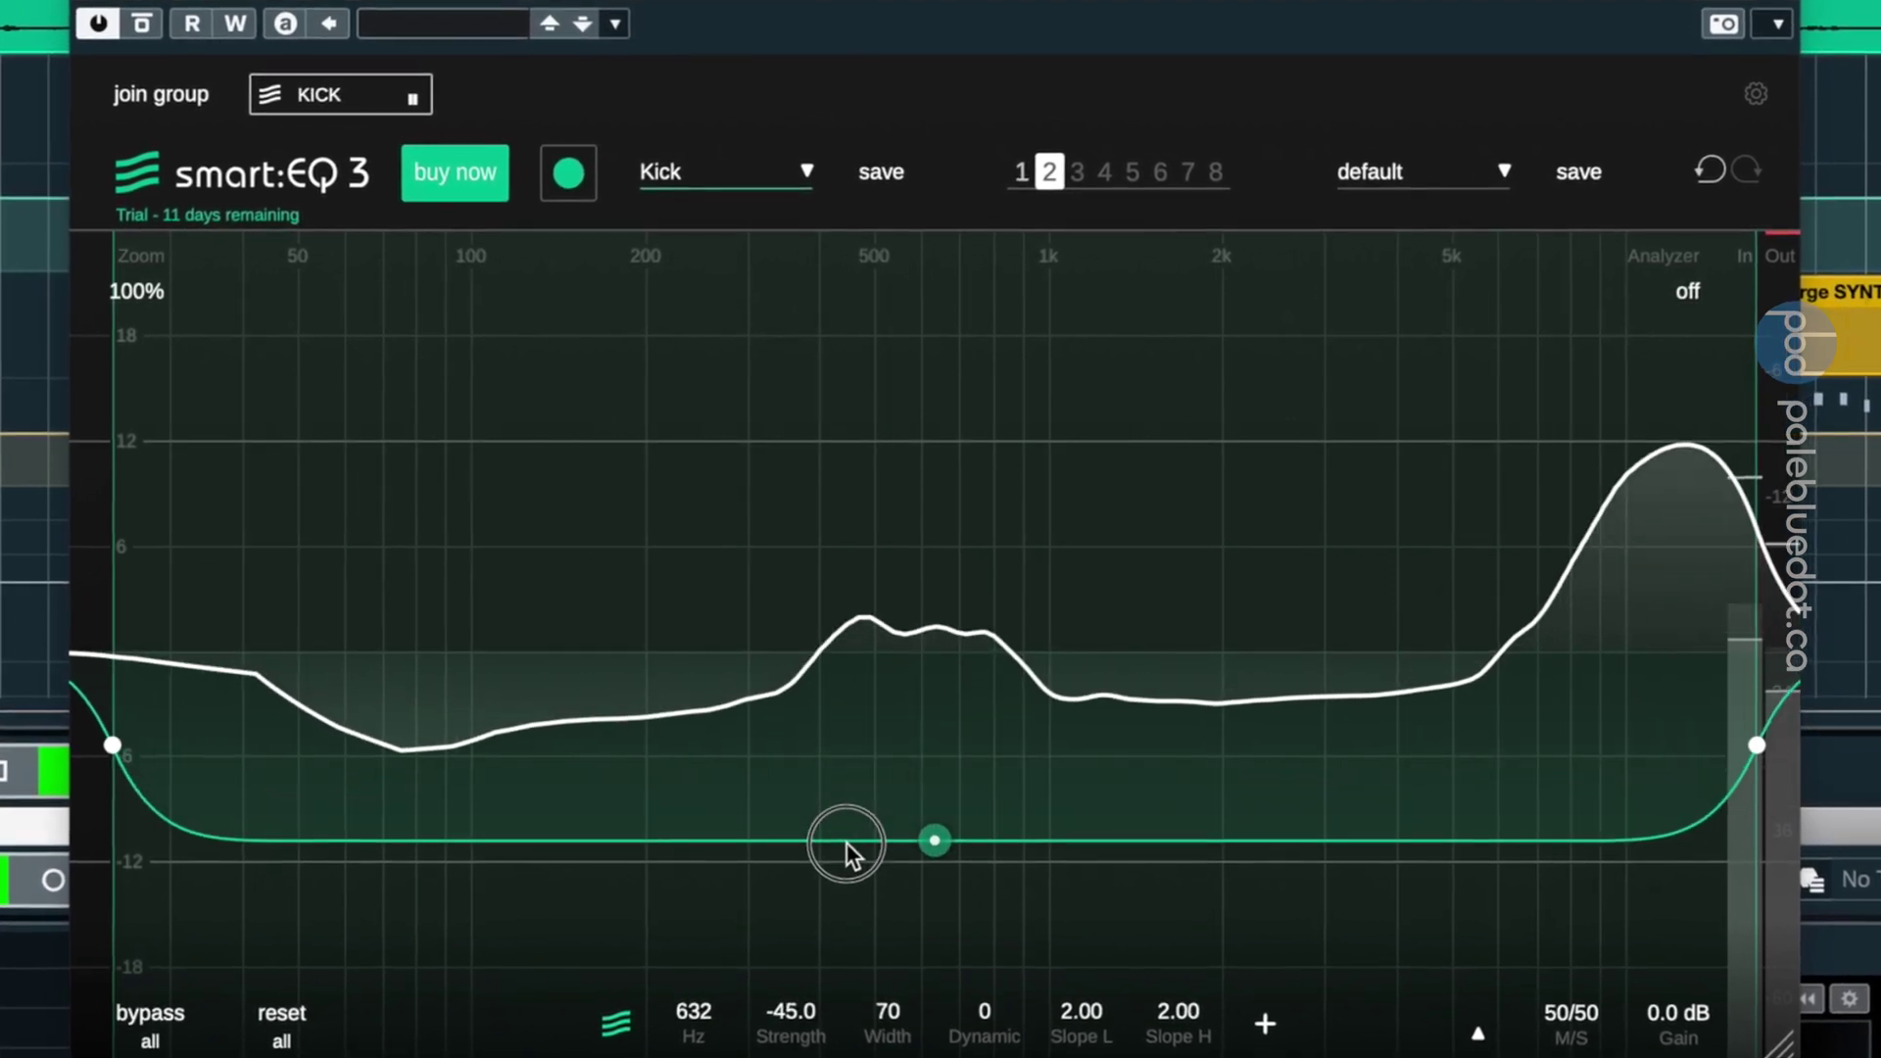
mouse_move(848, 850)
left_mouse_down()
mouse_move(838, 883)
mouse_move(864, 386)
mouse_move(856, 415)
left_mouse_up()
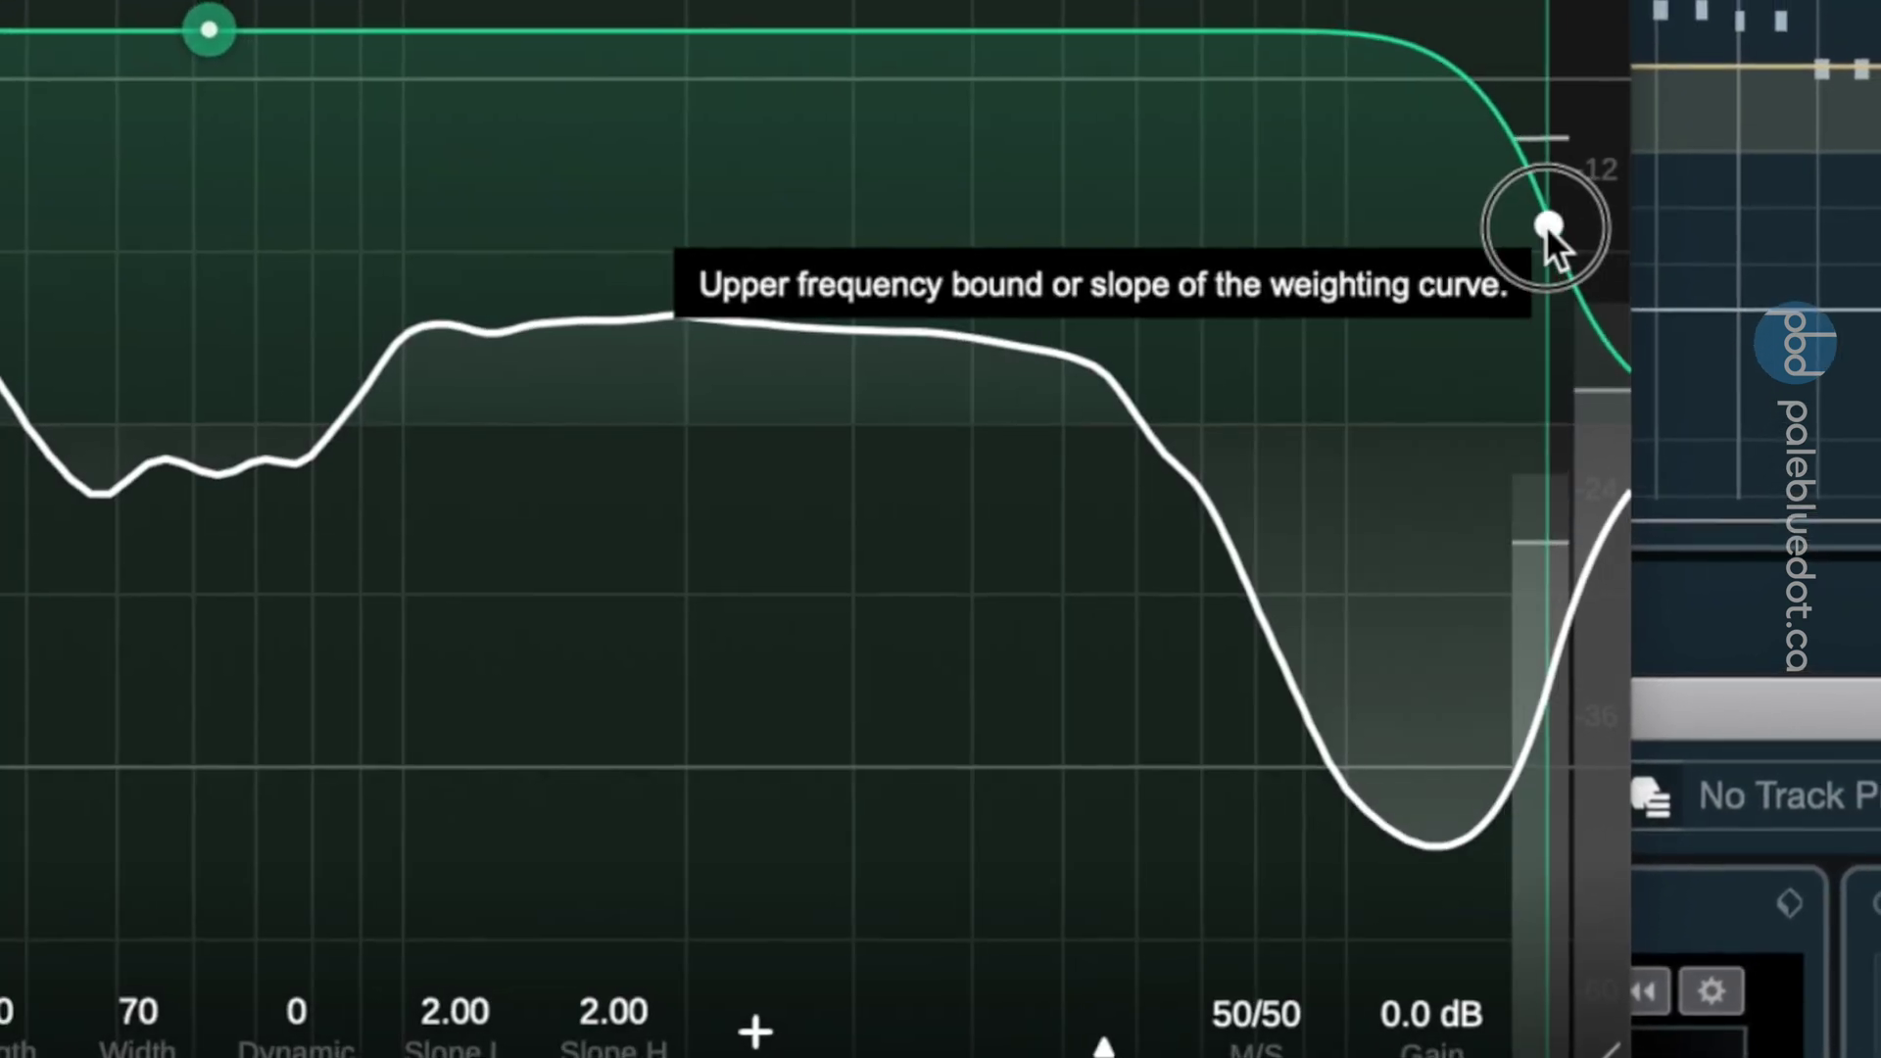
- Try a high-cut band around 7.9 kHz on the kick EQ, then delete it
left_click(1570, 228)
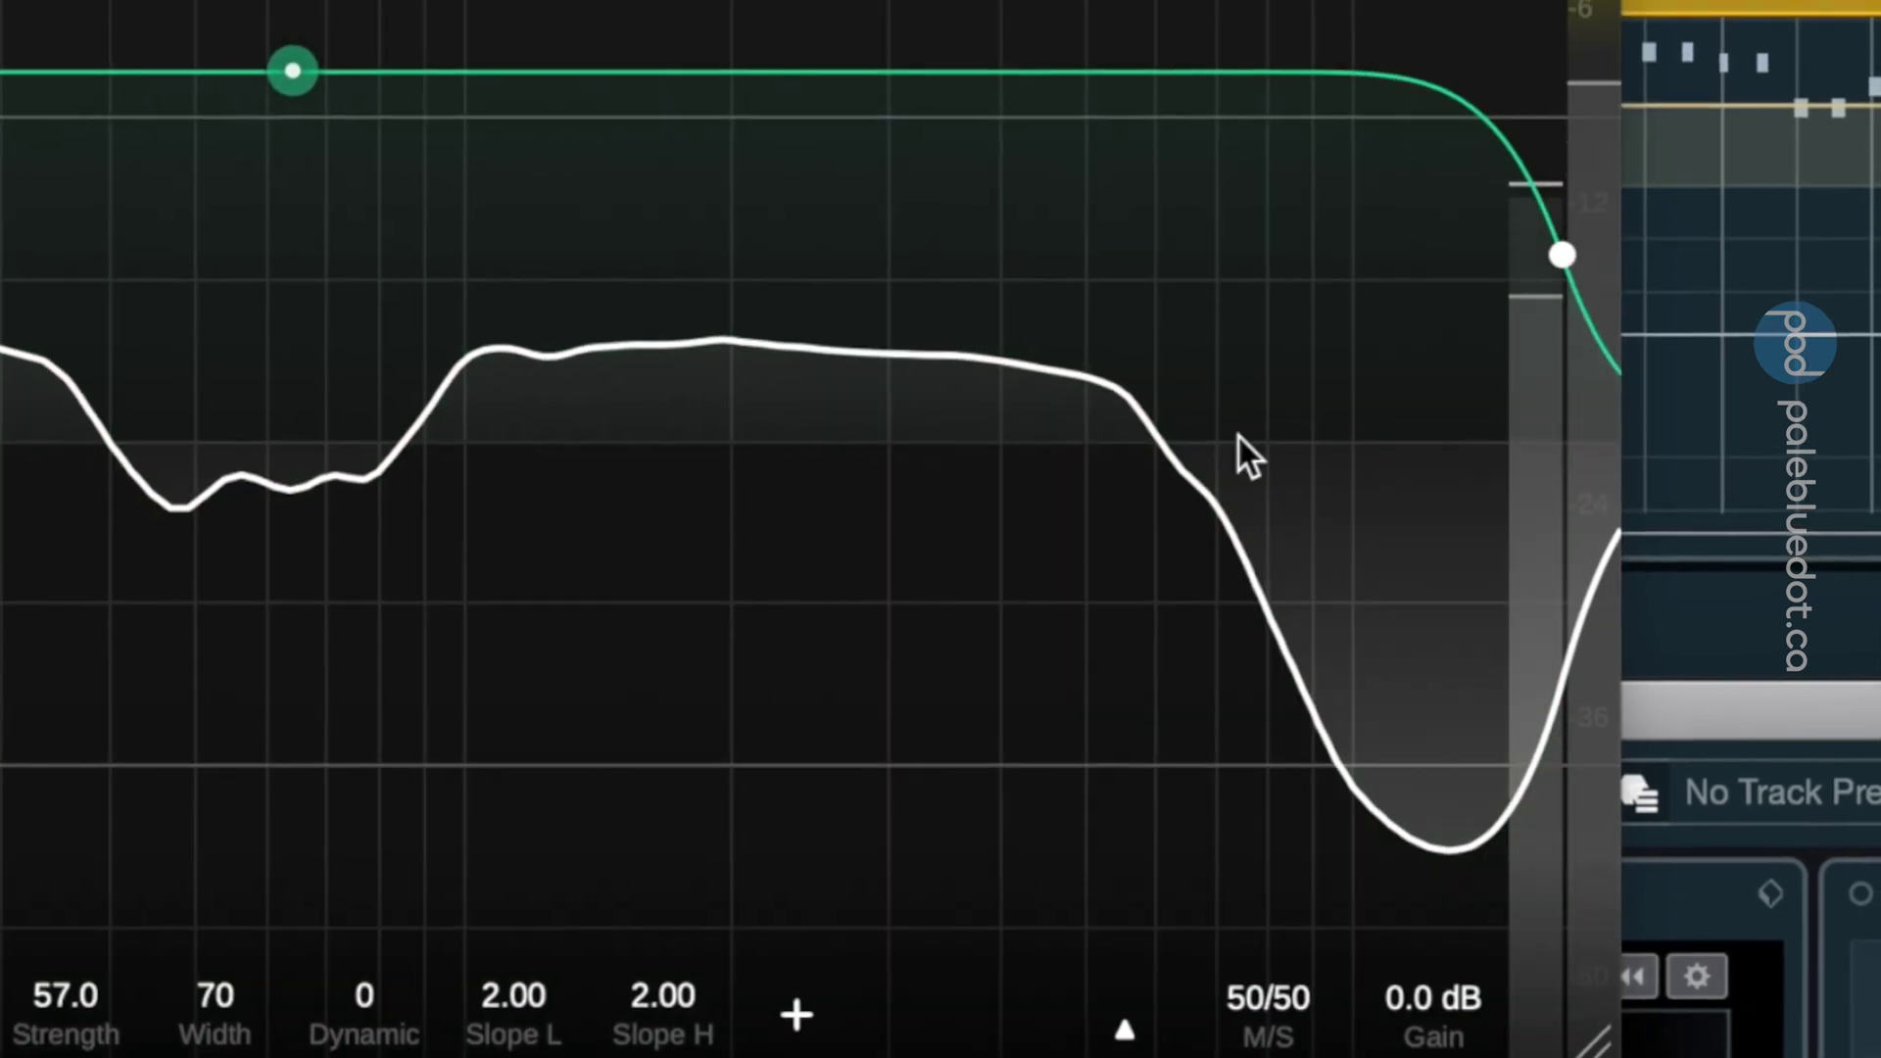
double_click(1239, 437)
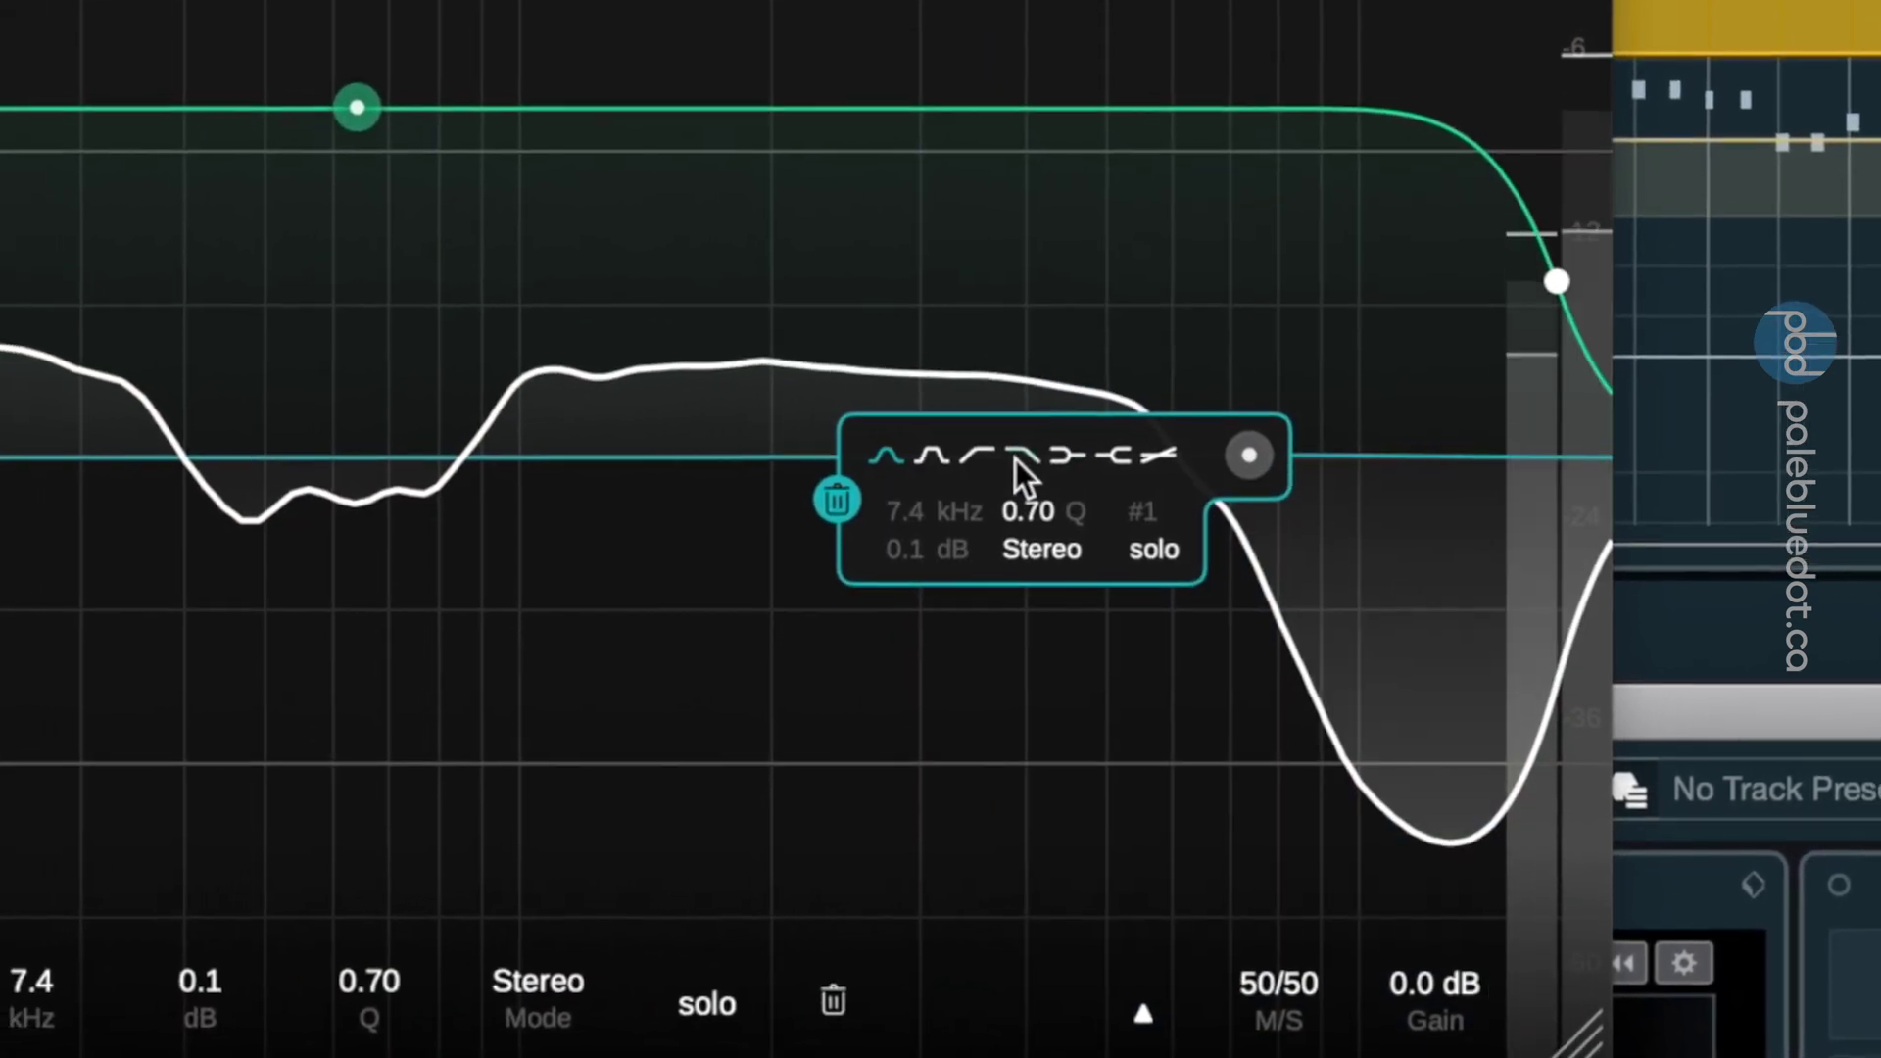
left_click(1015, 452)
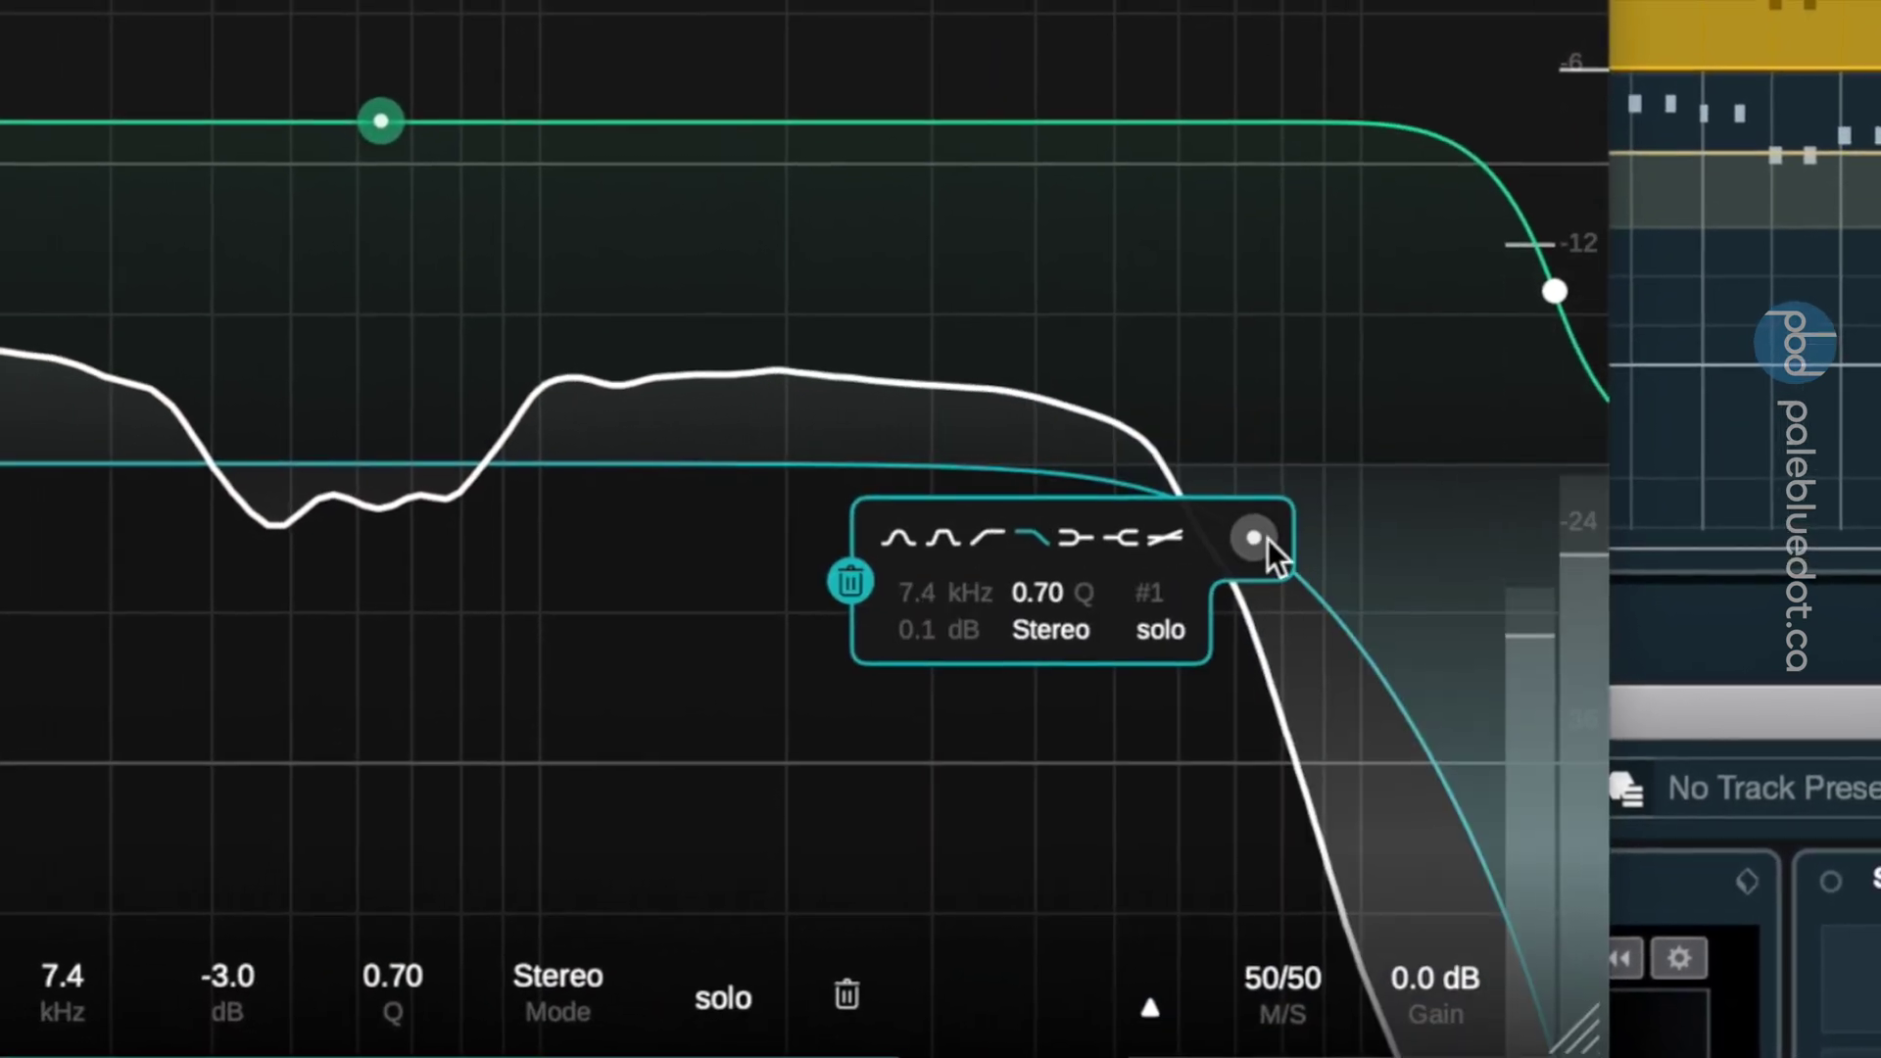
mouse_move(1269, 540)
left_mouse_down()
mouse_move(1289, 480)
mouse_move(1407, 467)
left_mouse_up()
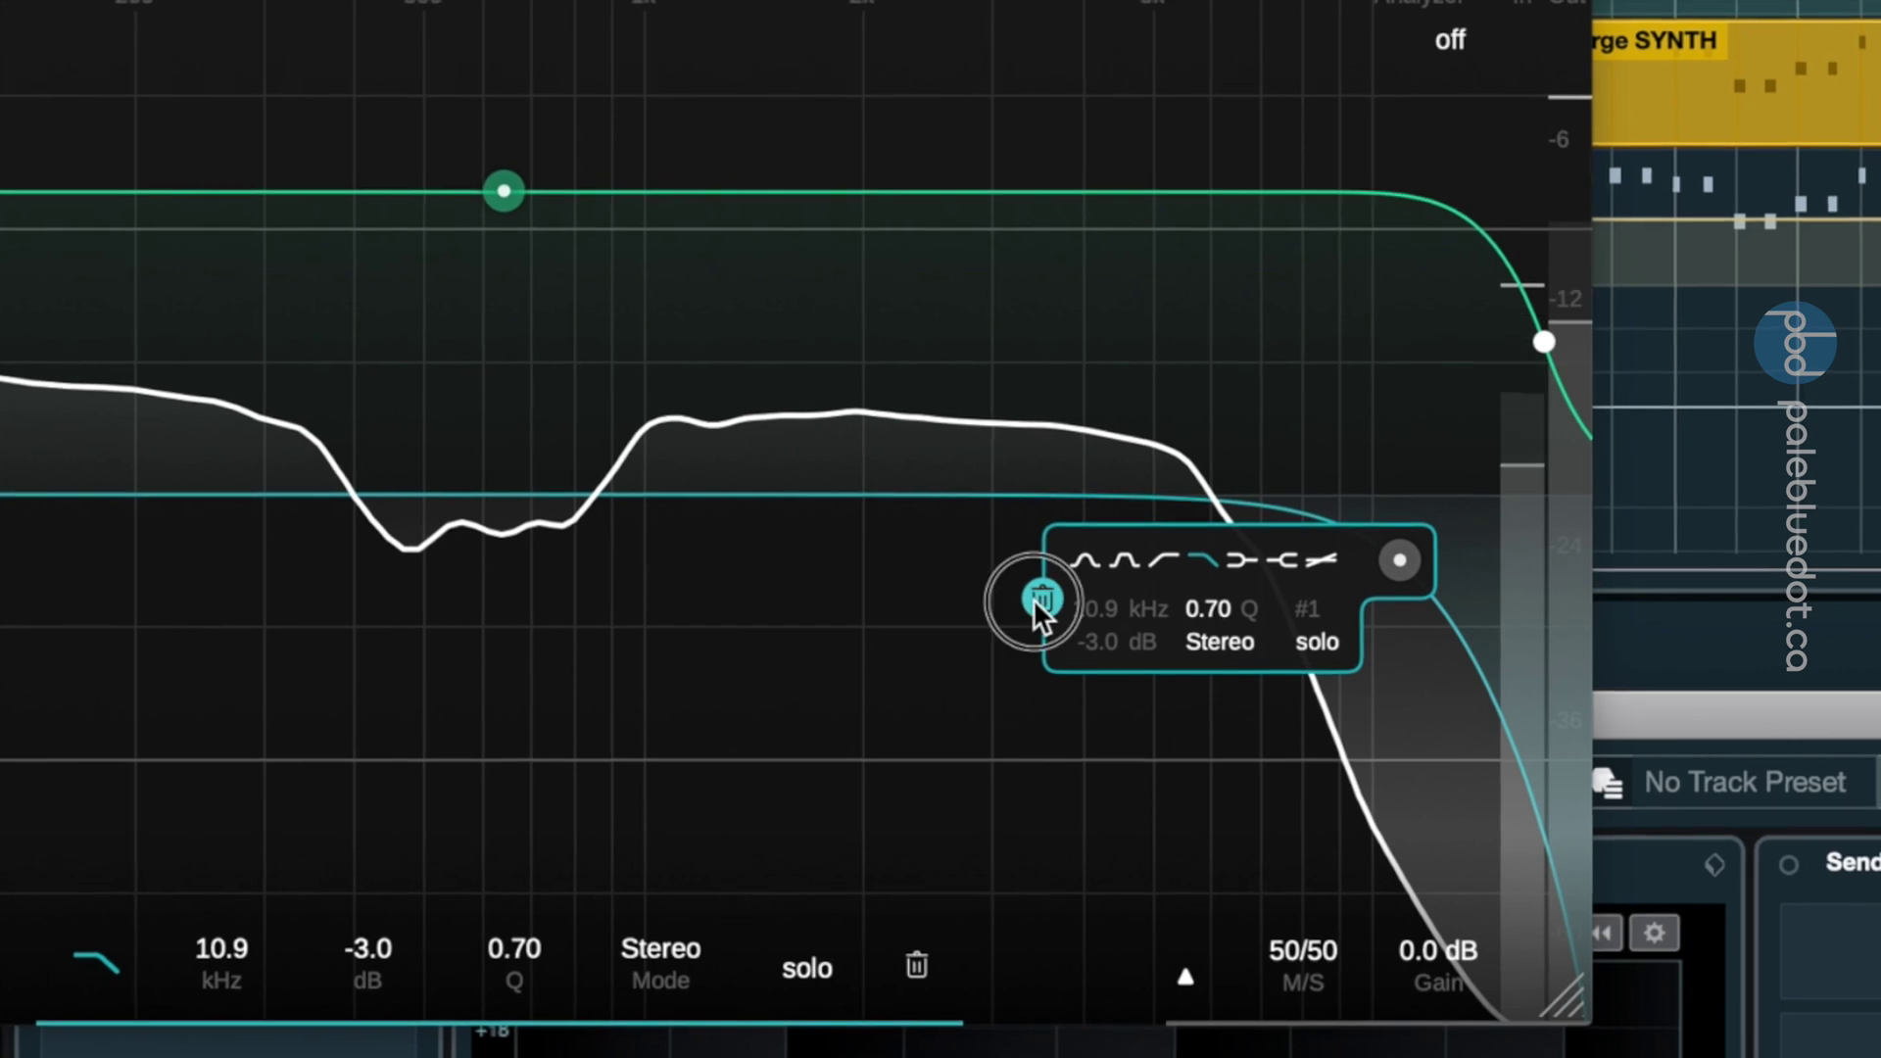
left_click(1030, 596)
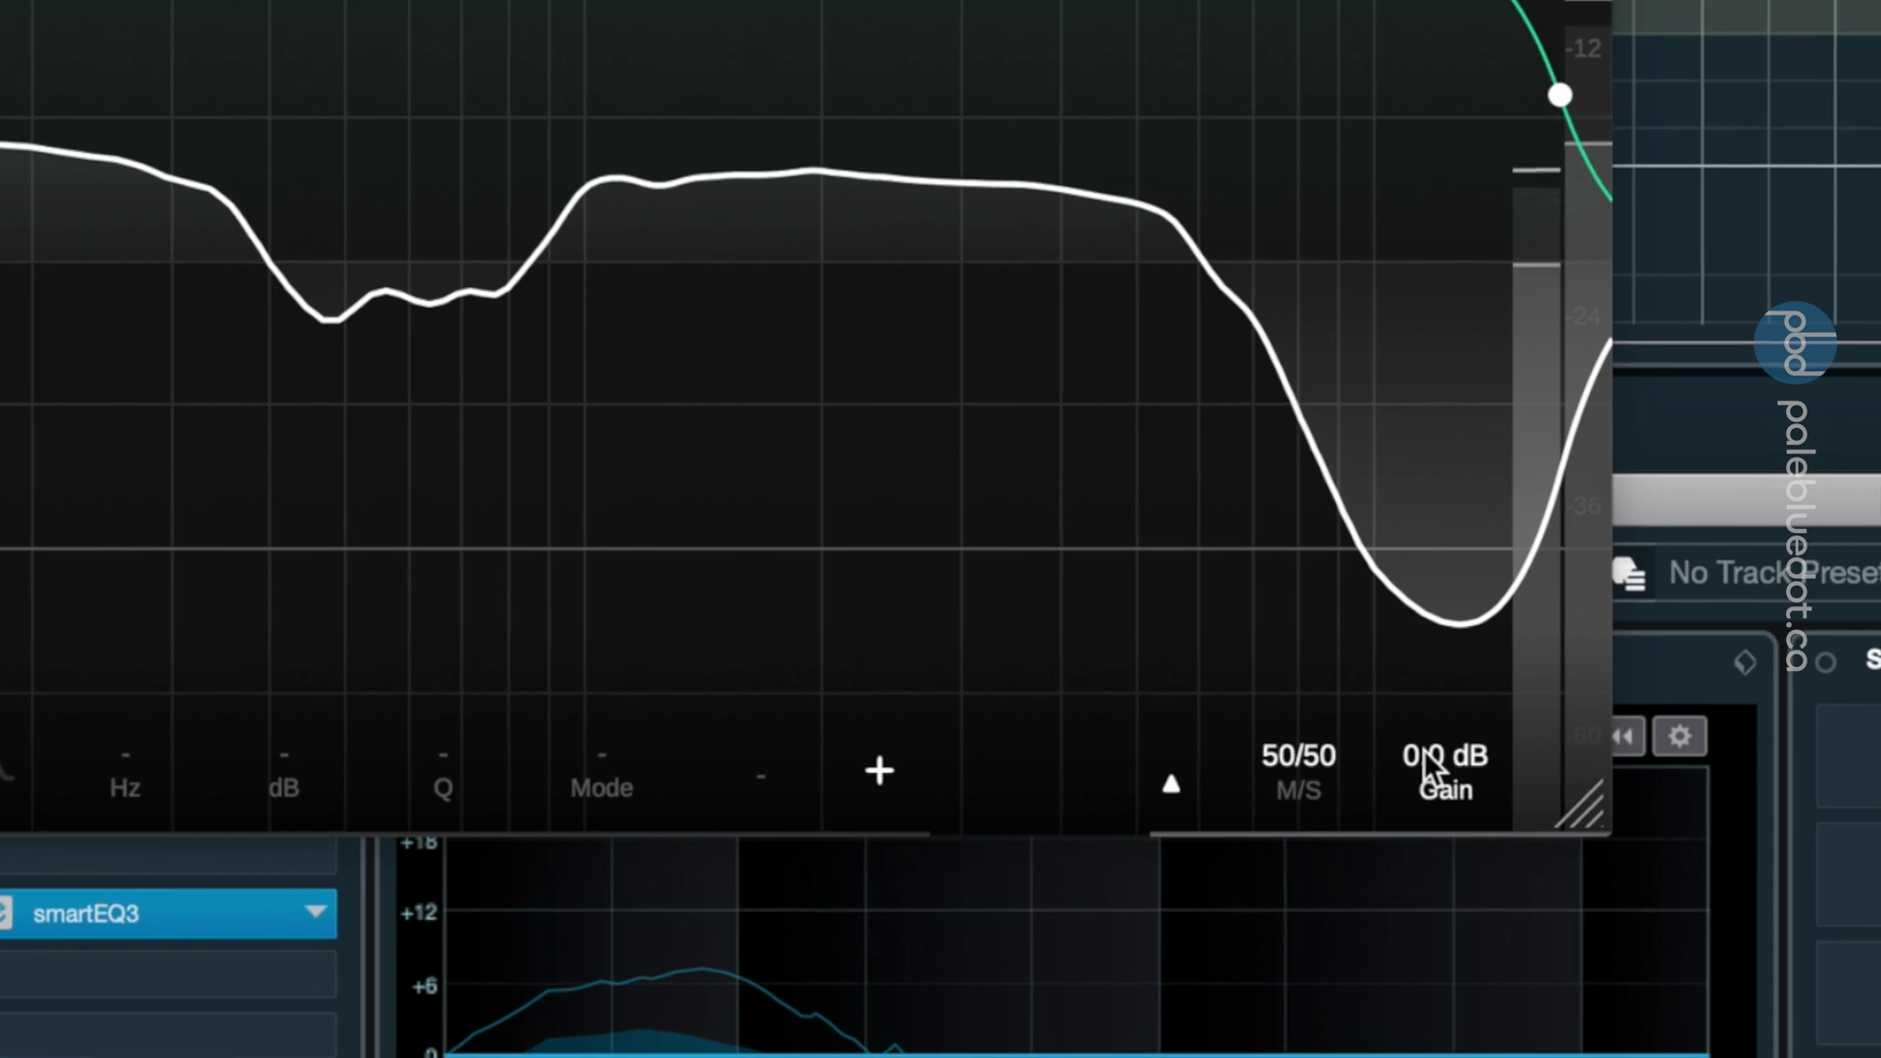
- Lower the kick EQ output gain to -4.2 dB, comparing against bypass
mouse_move(1424, 751)
left_mouse_down()
mouse_move(1354, 903)
mouse_move(1290, 893)
left_mouse_up()
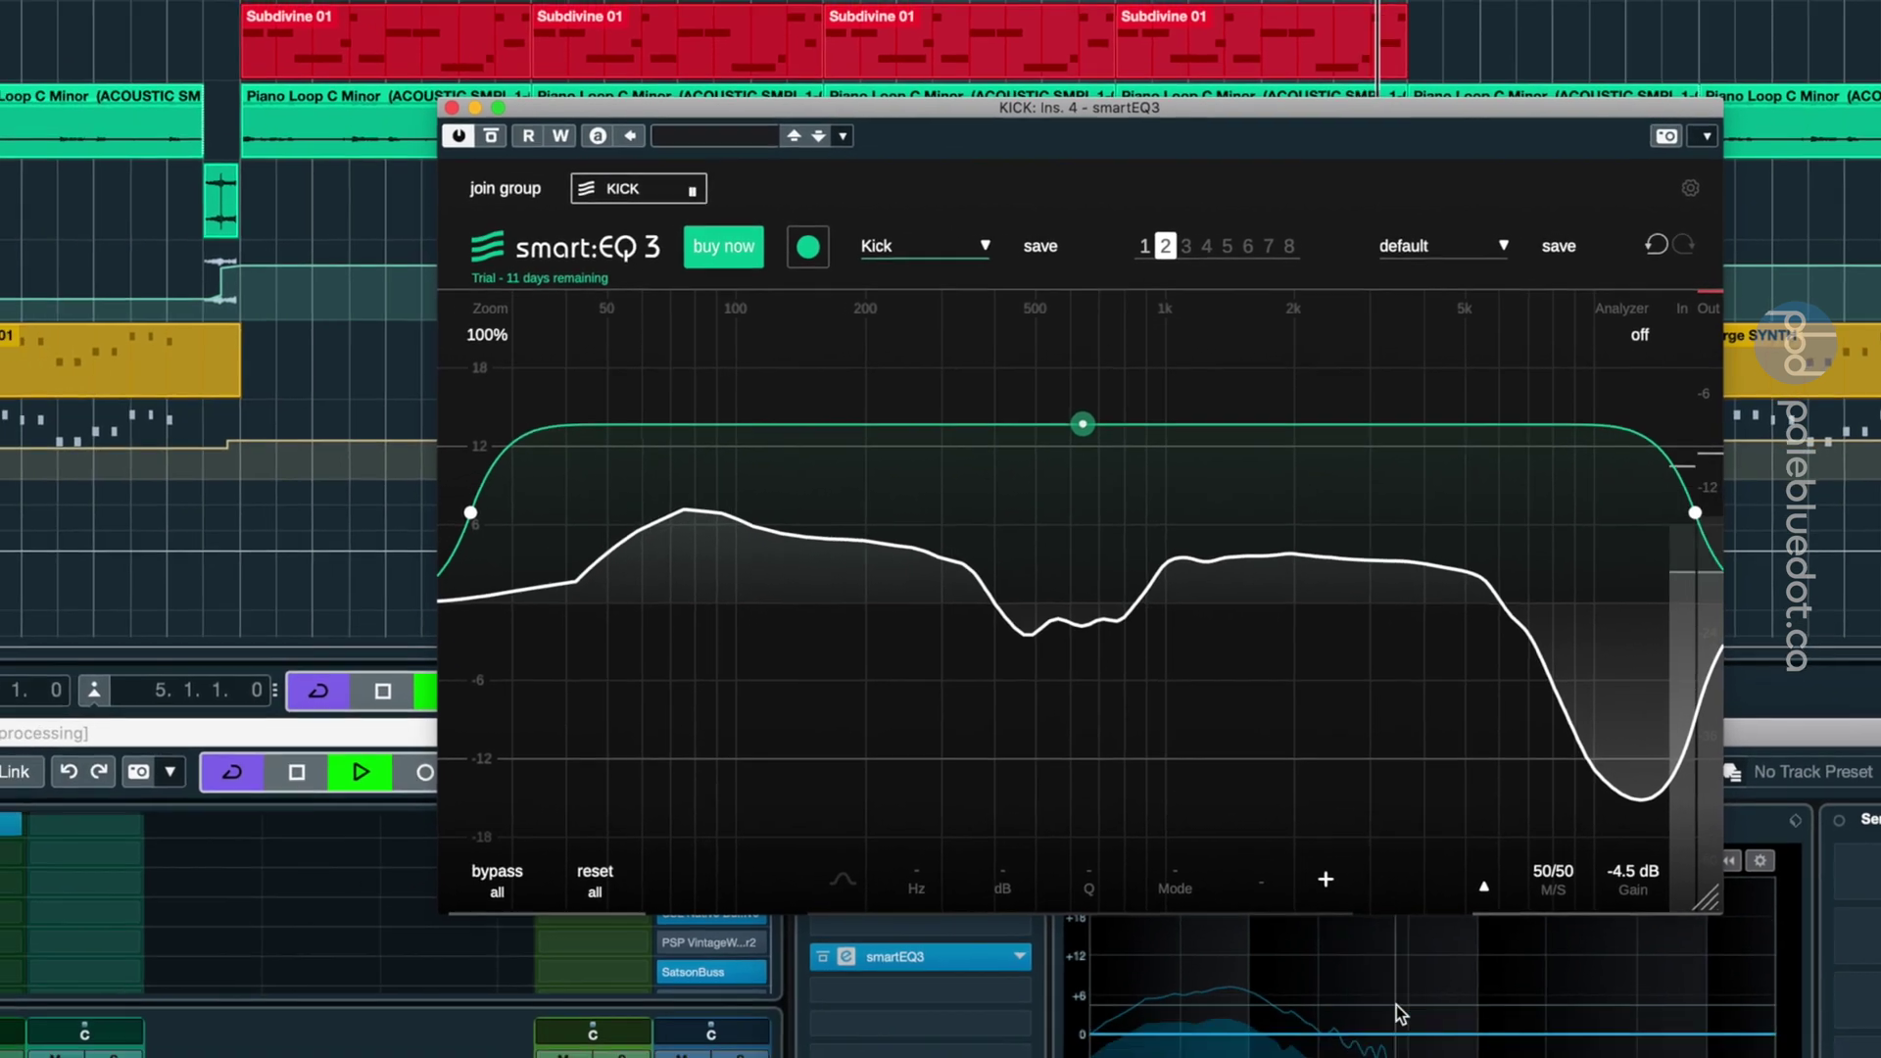
left_click(521, 864)
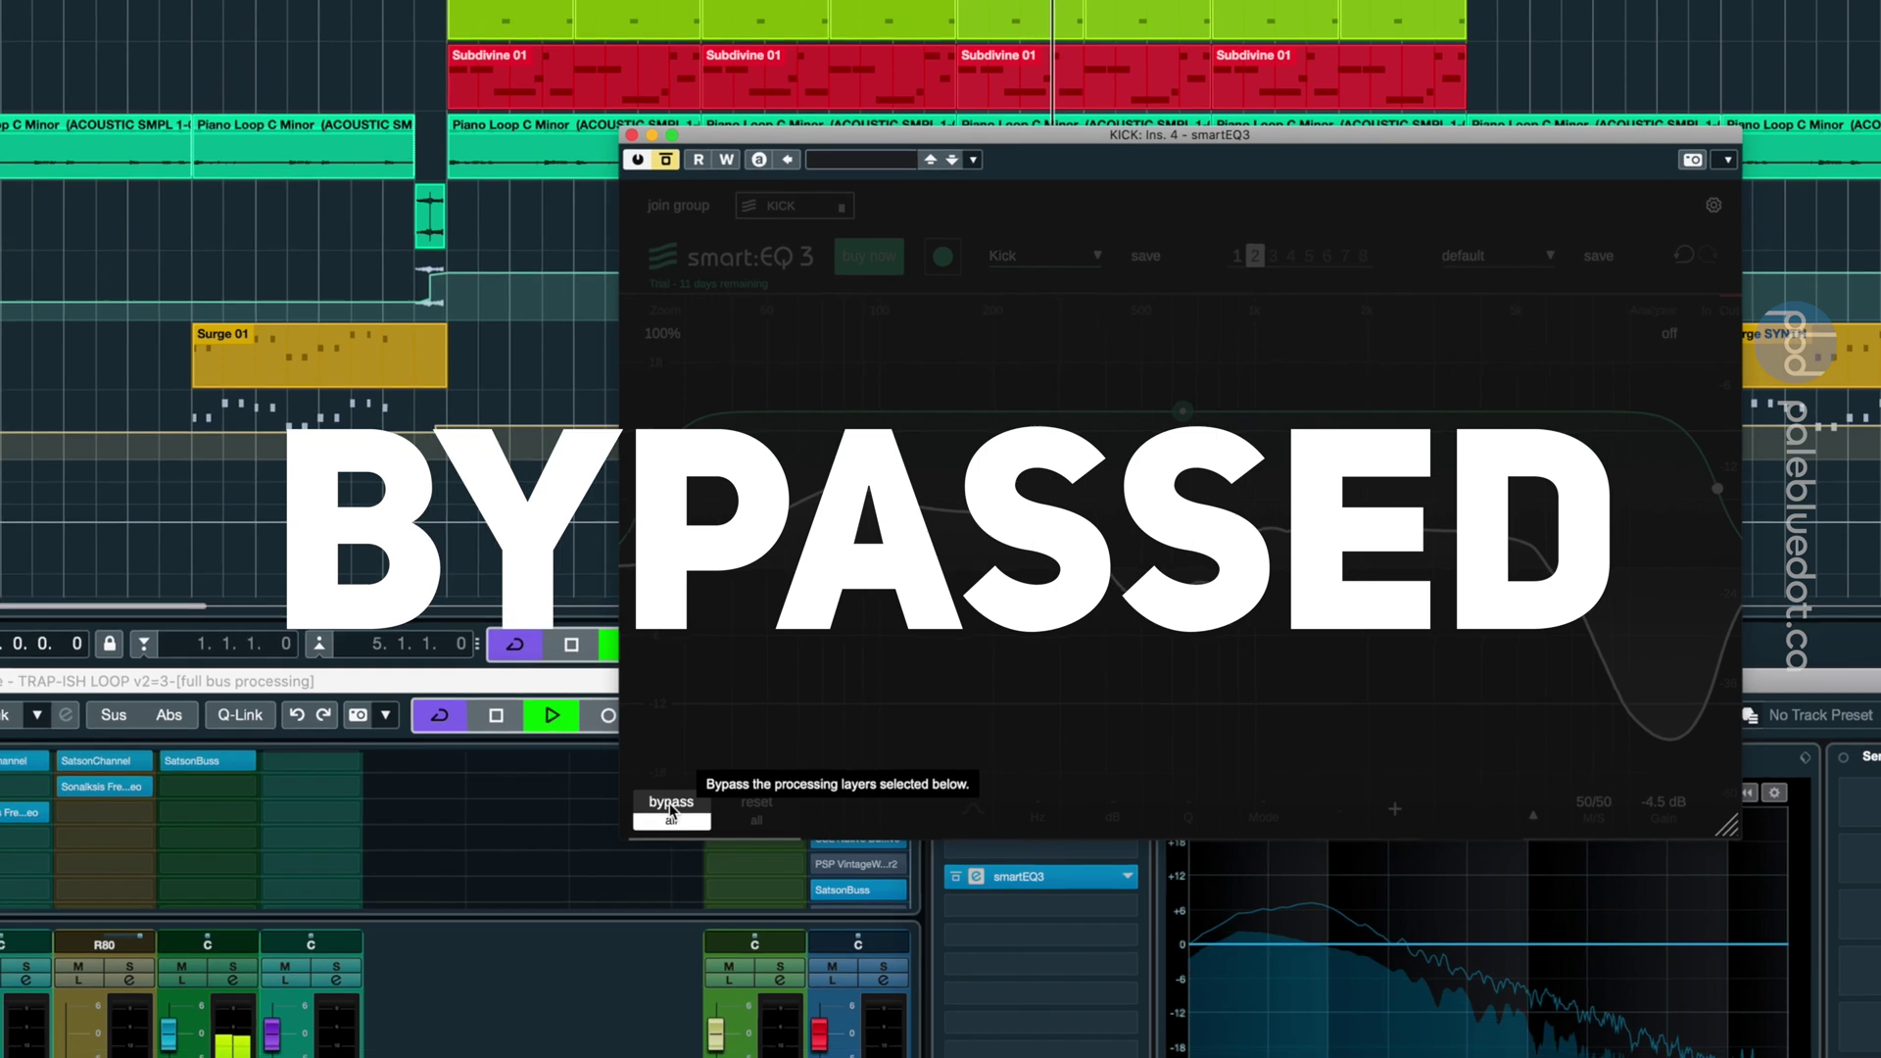
left_click(611, 827)
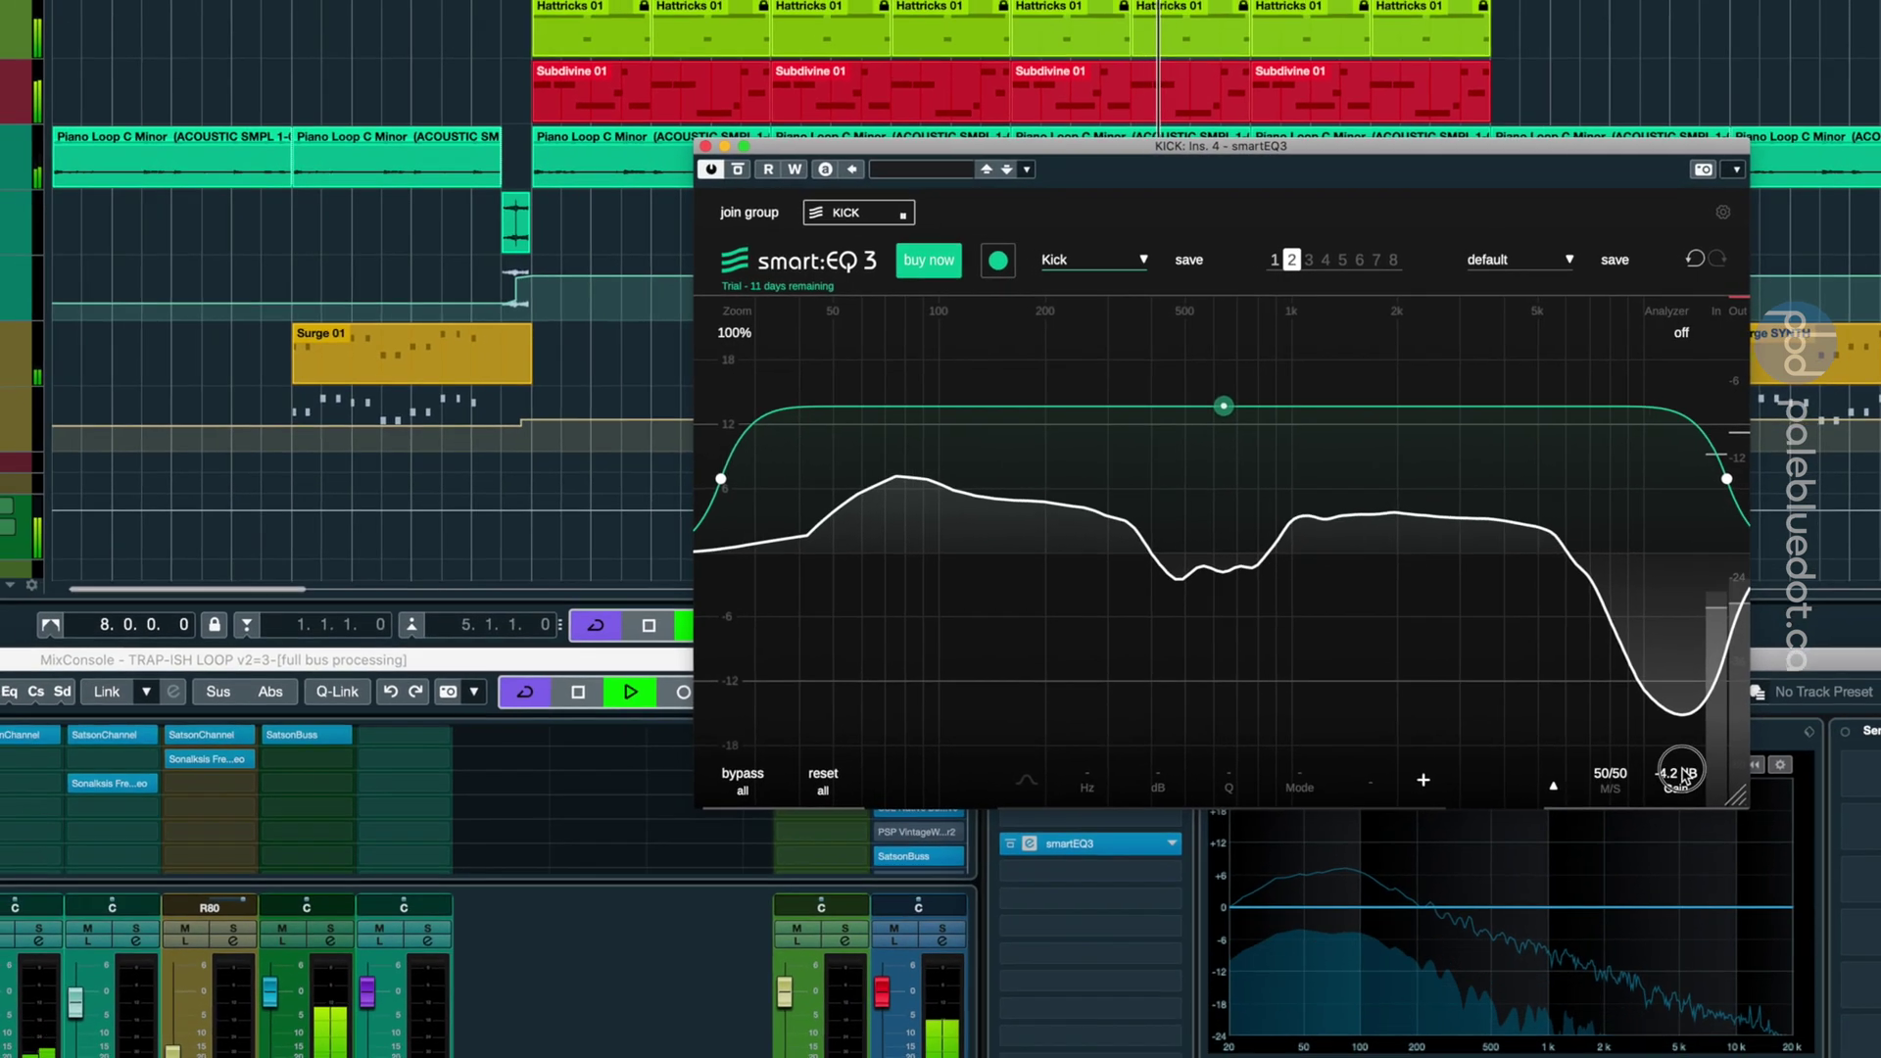
left_click_drag(1665, 802, 1666, 795)
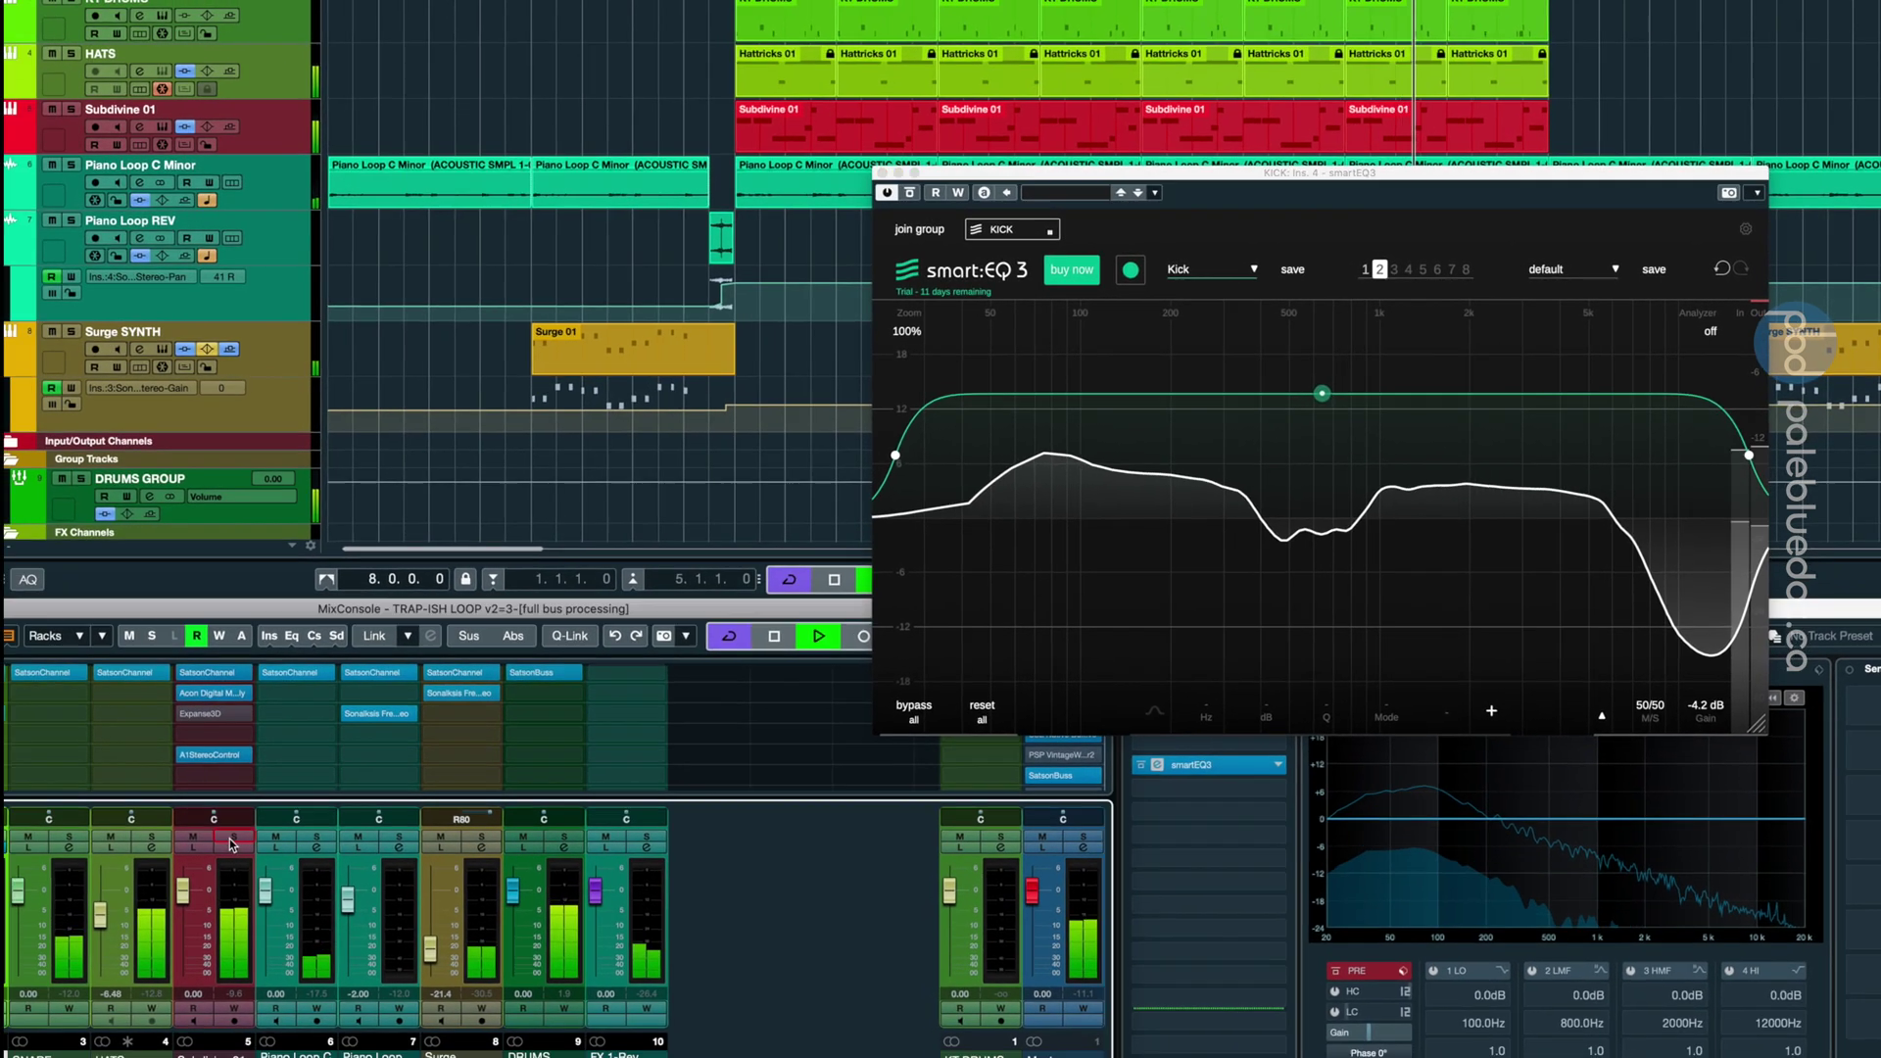
left_click(887, 191)
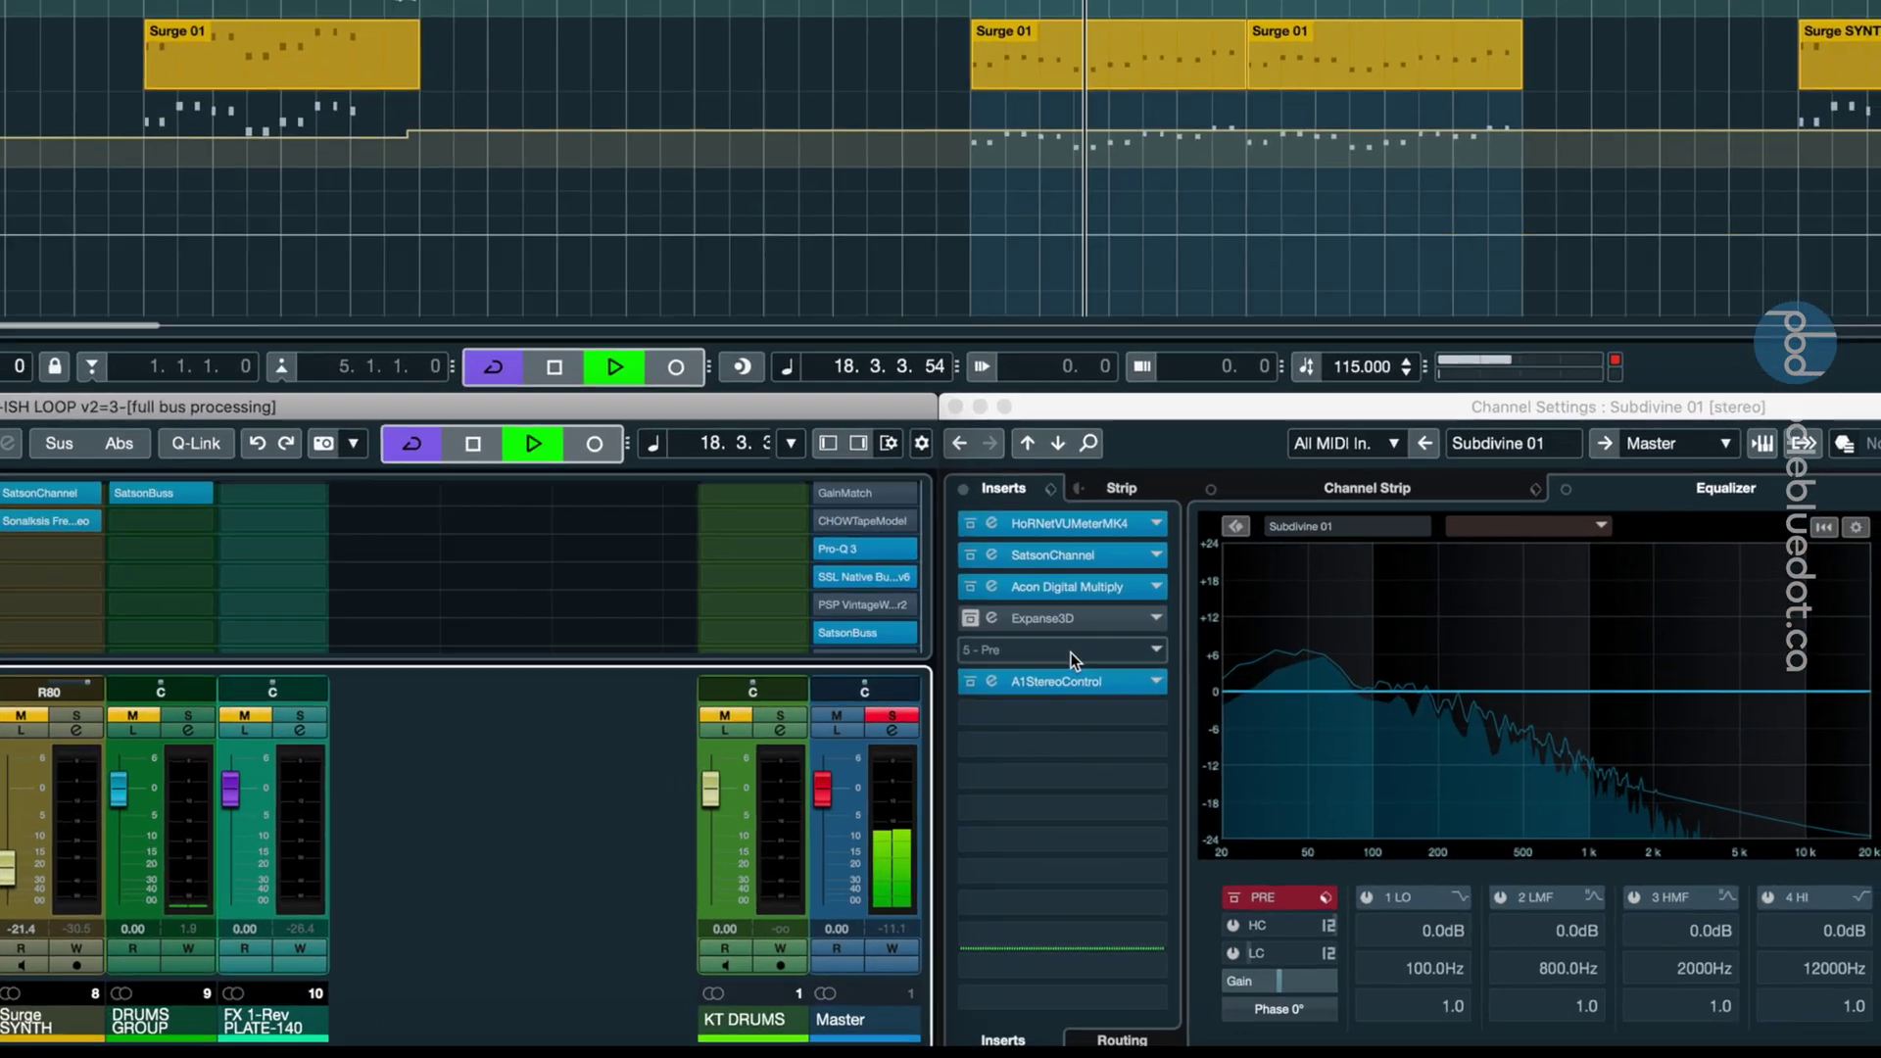
- Insert smartEQ3 on Subdivine 01 and set its profile to Bass
left_click(1244, 794)
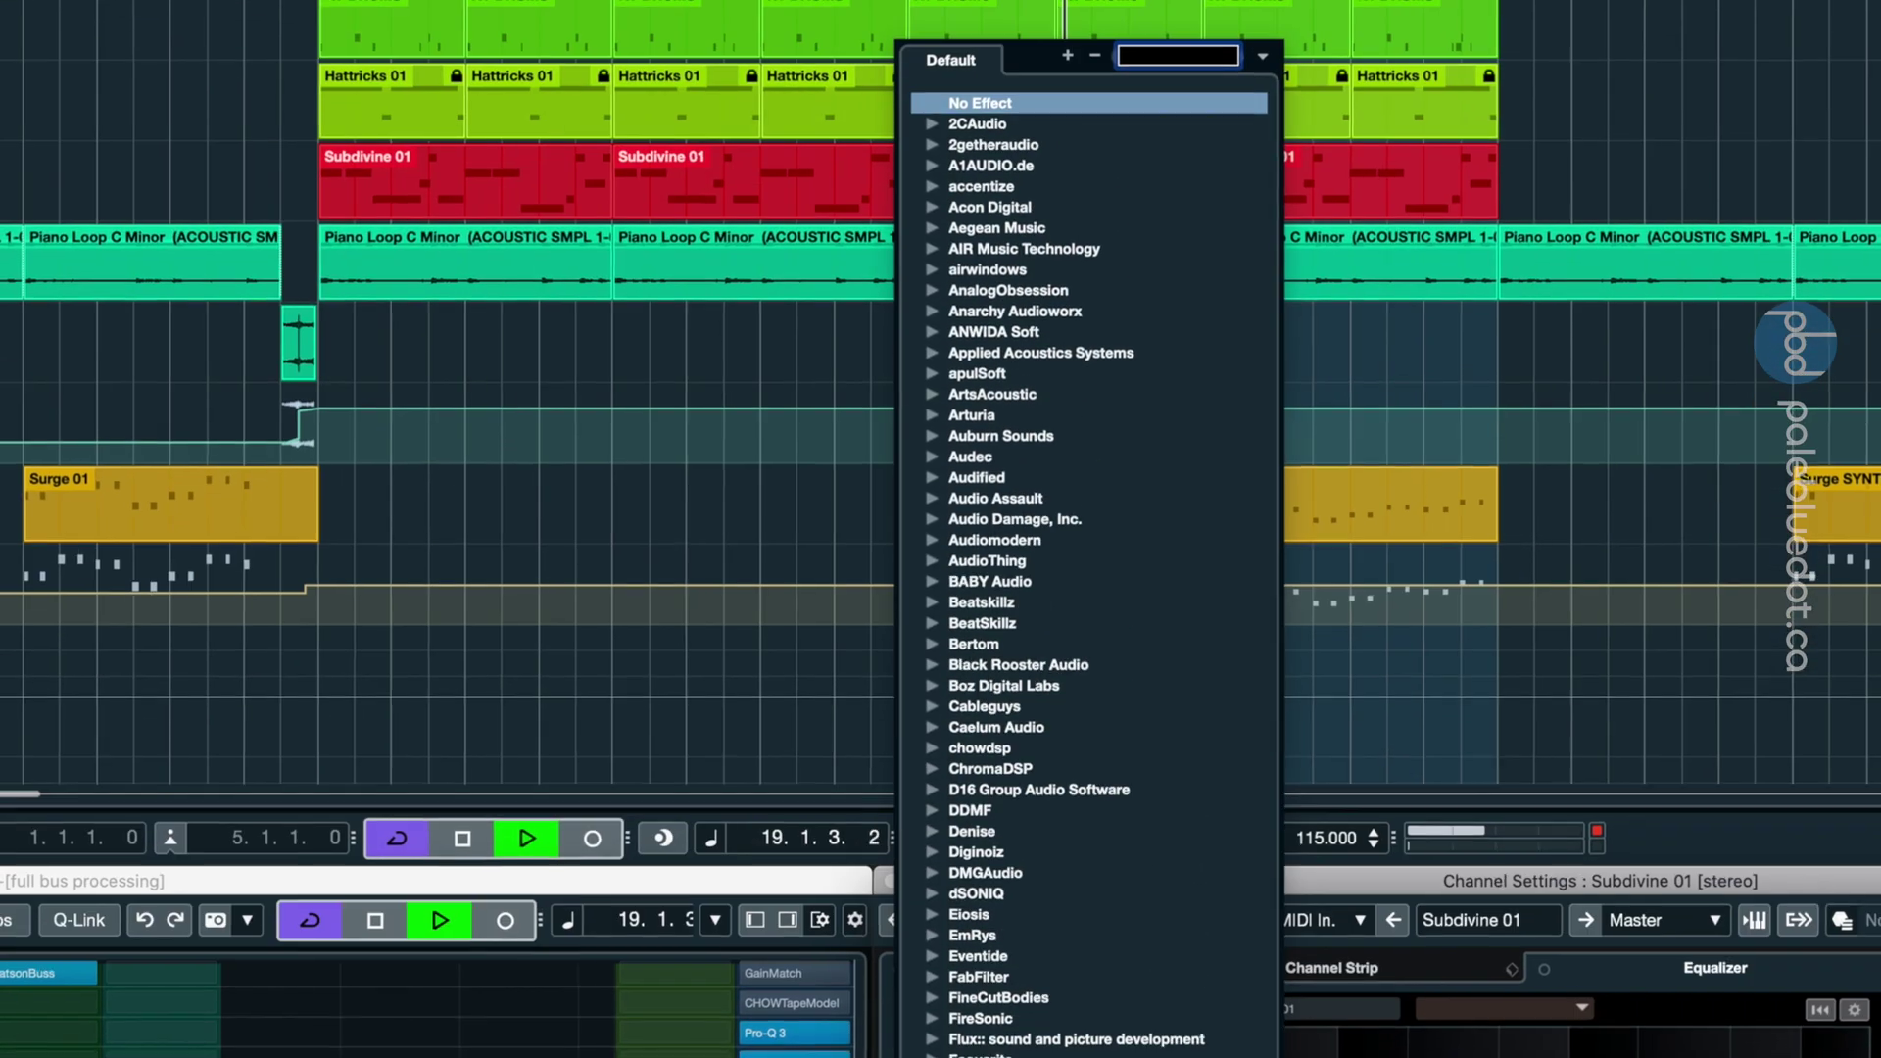
type("smart")
key("Down")
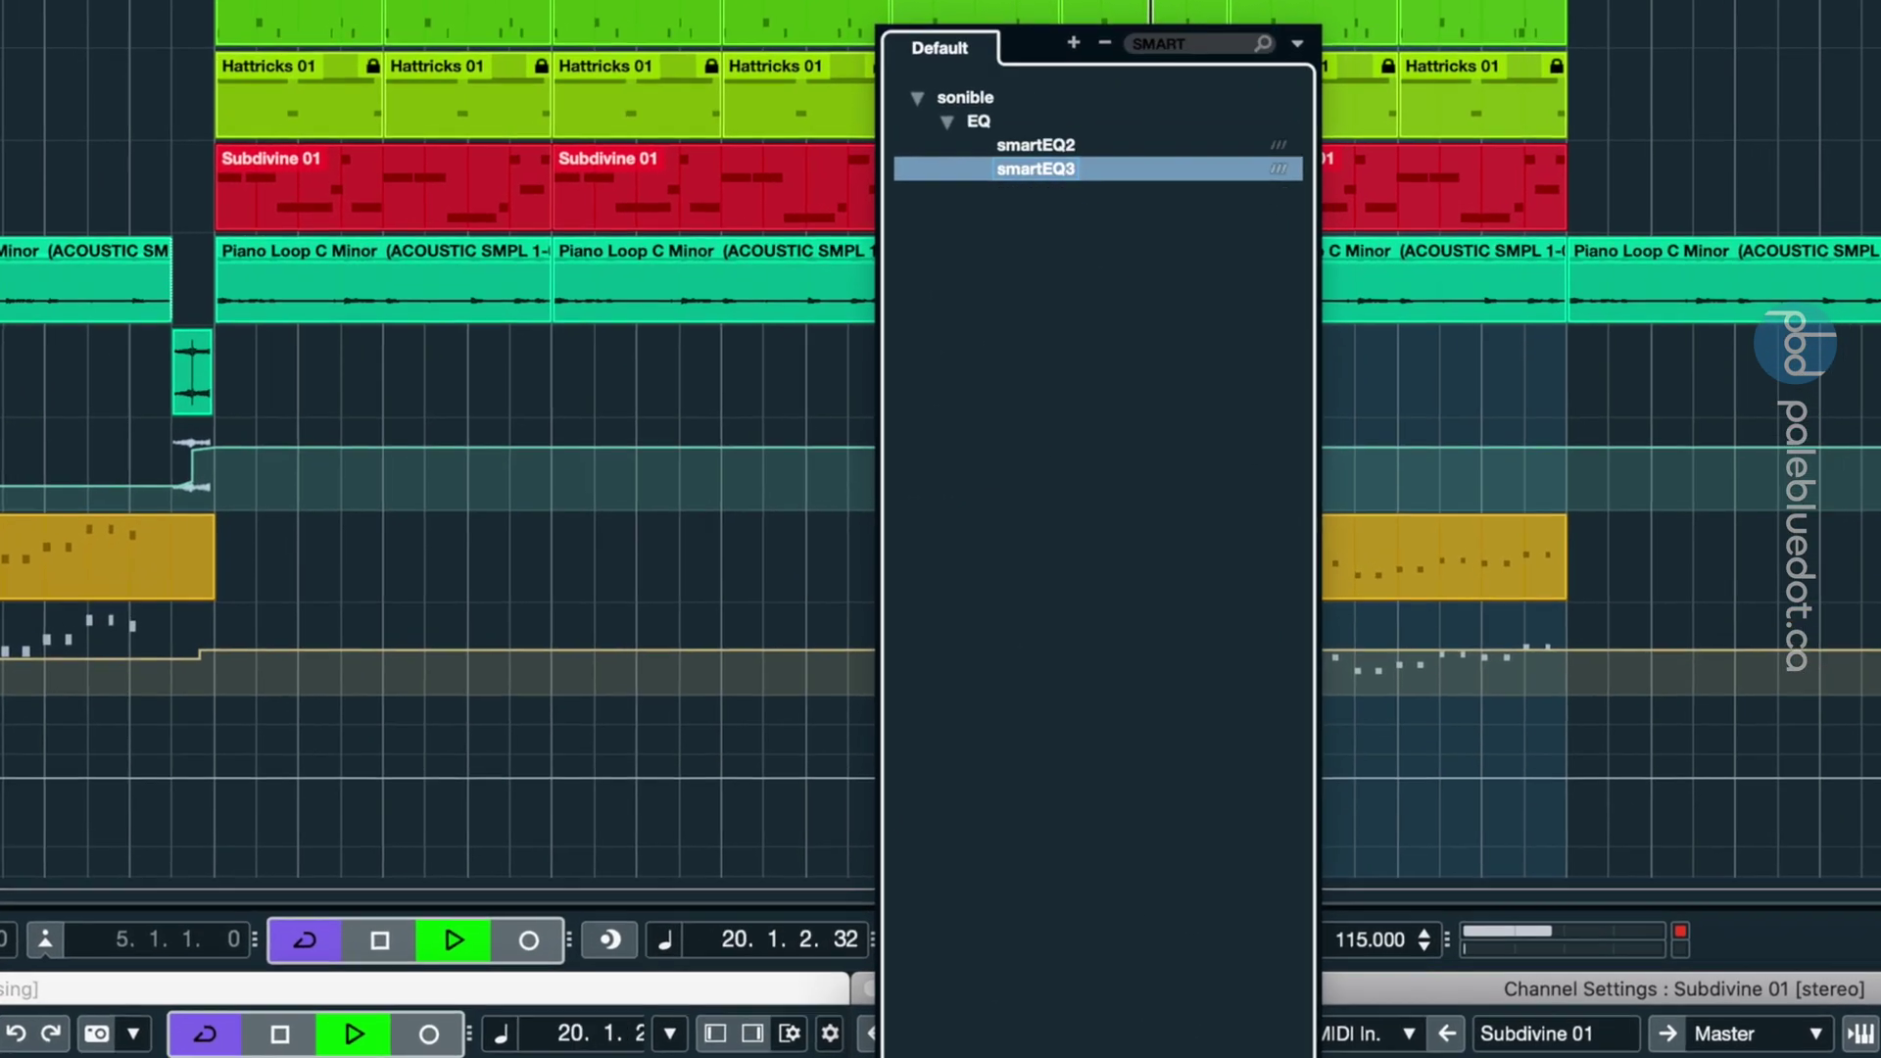
key("Return")
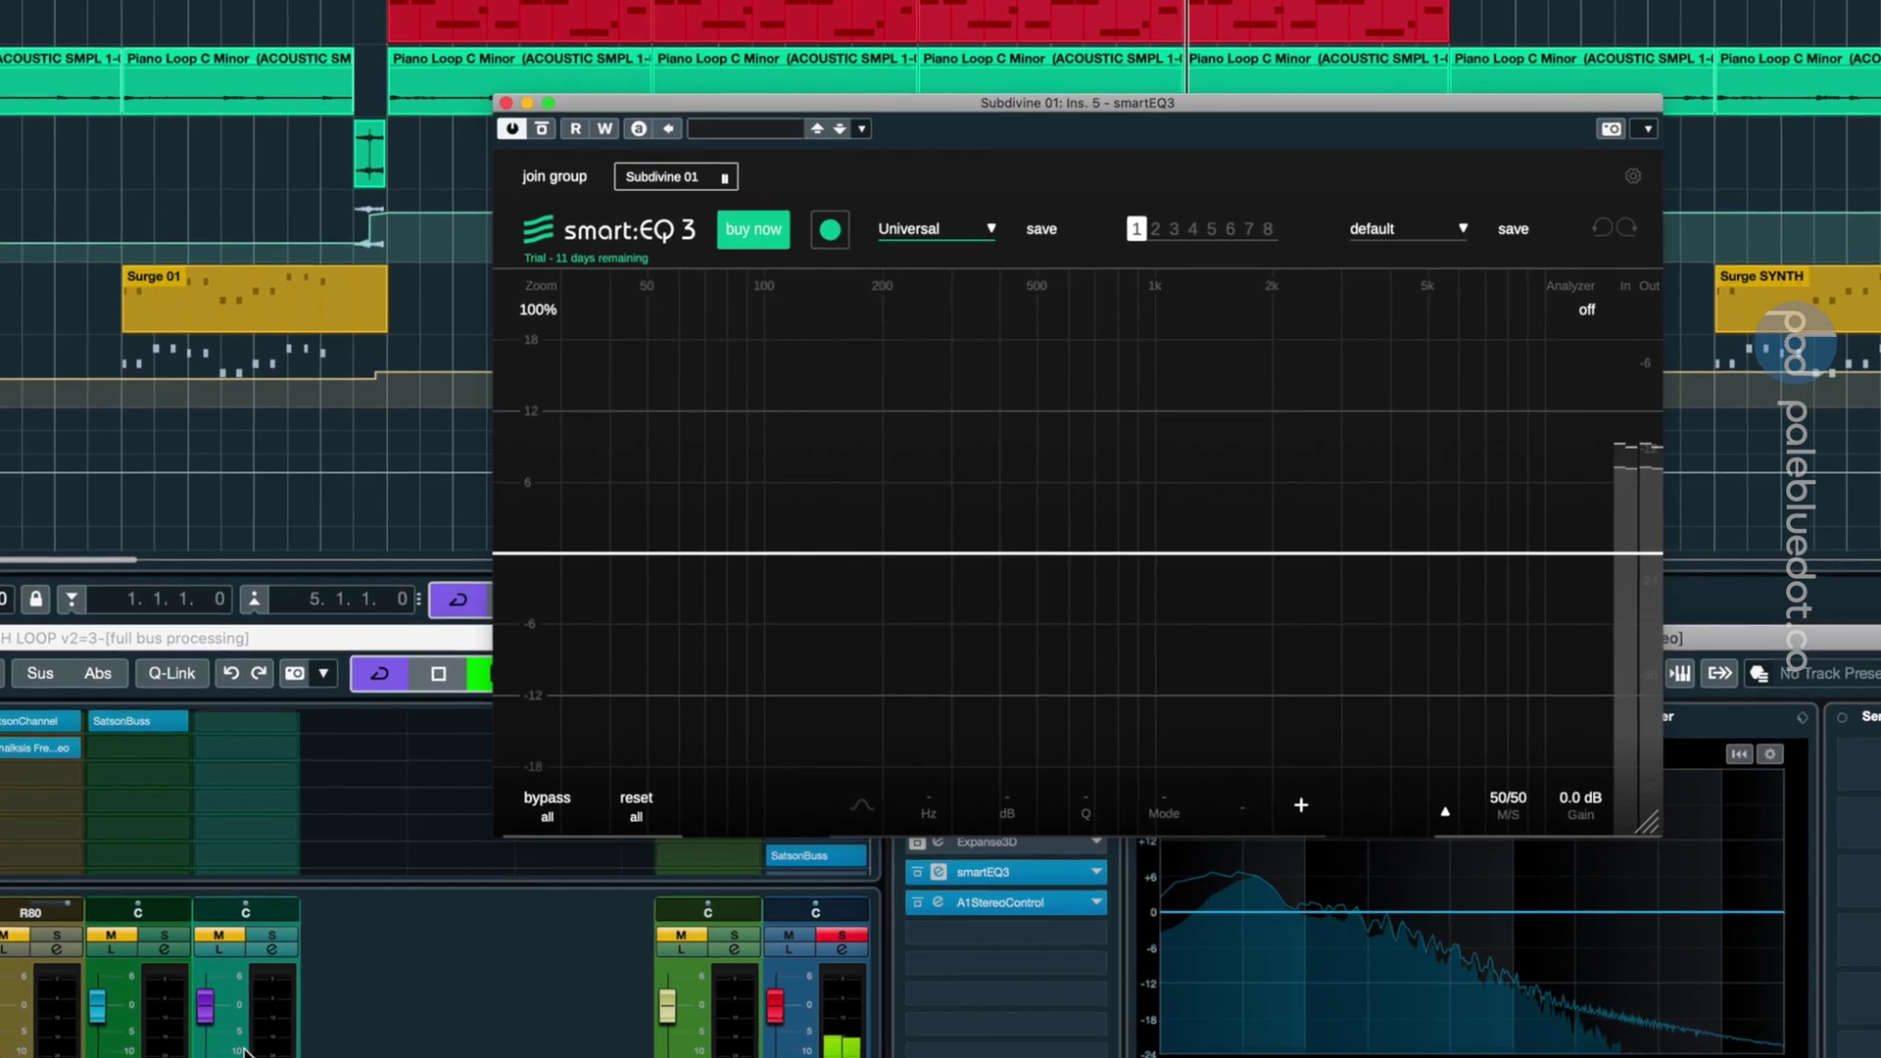
left_click(935, 219)
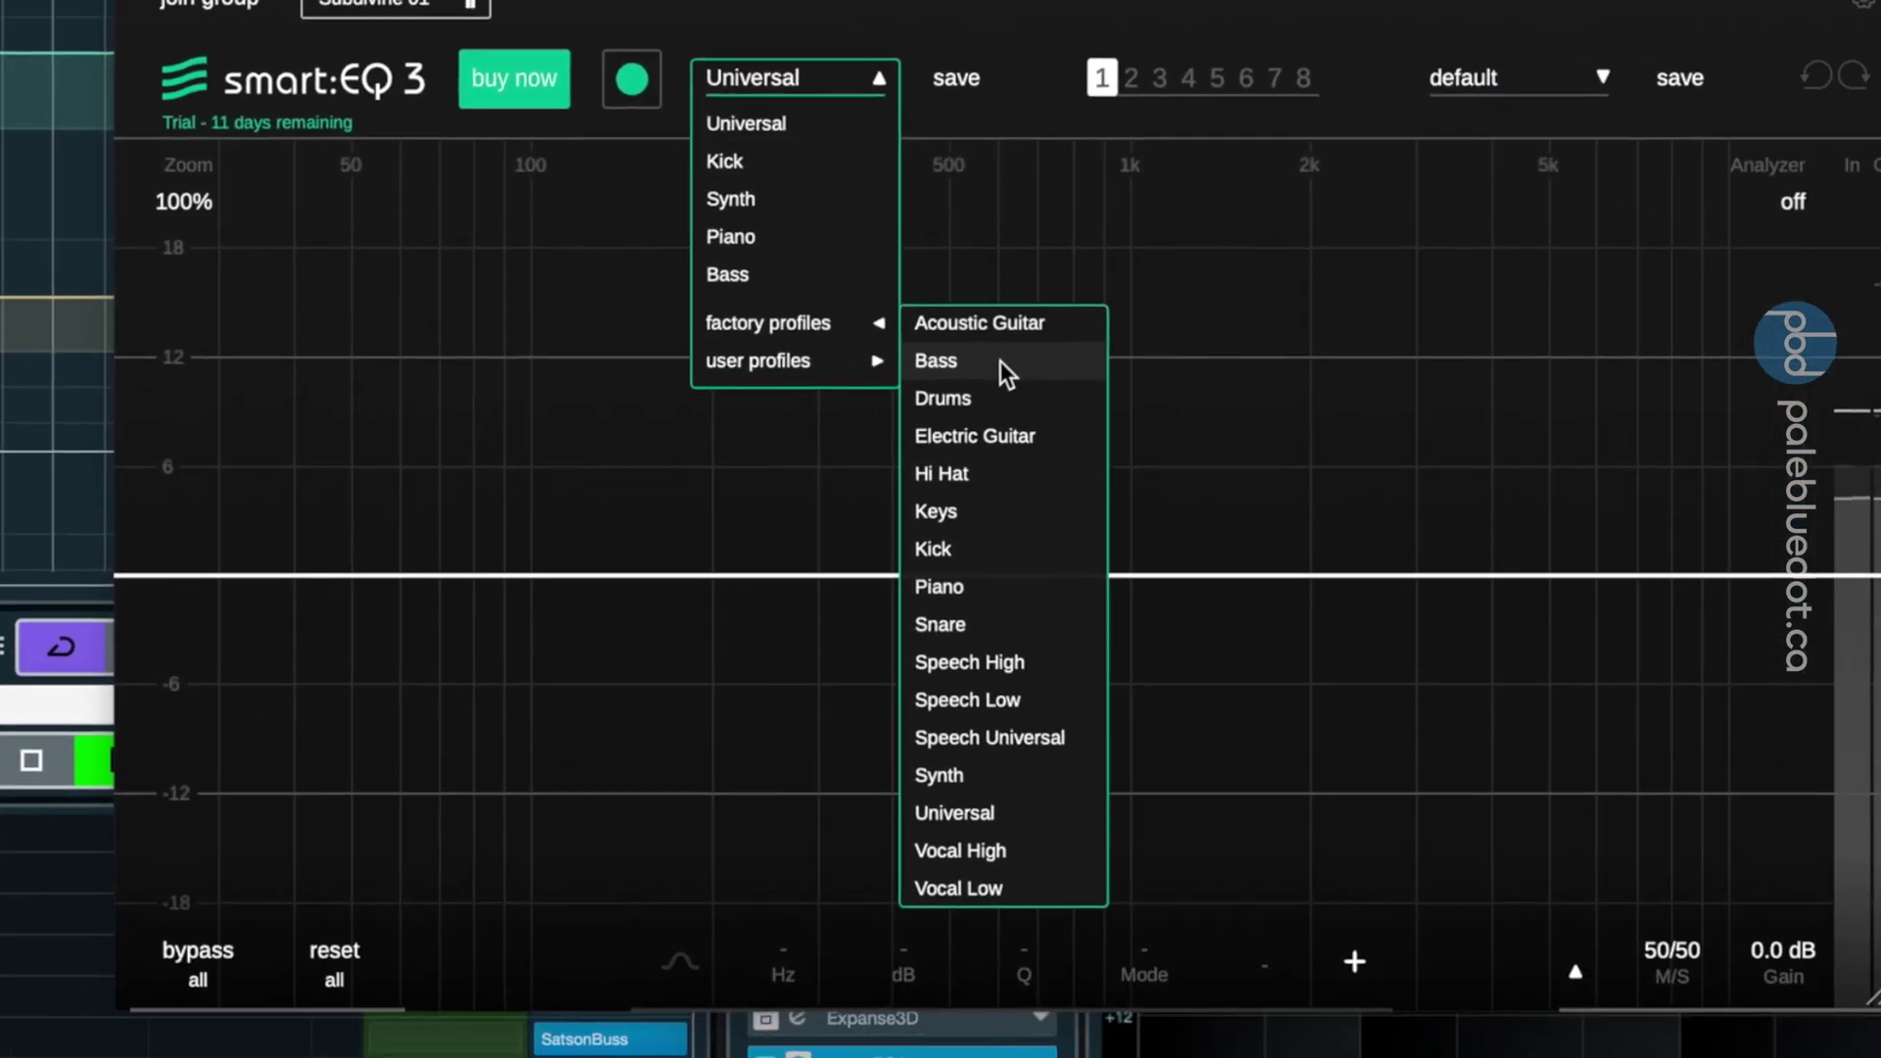
mouse_move(966, 493)
left_click(1001, 360)
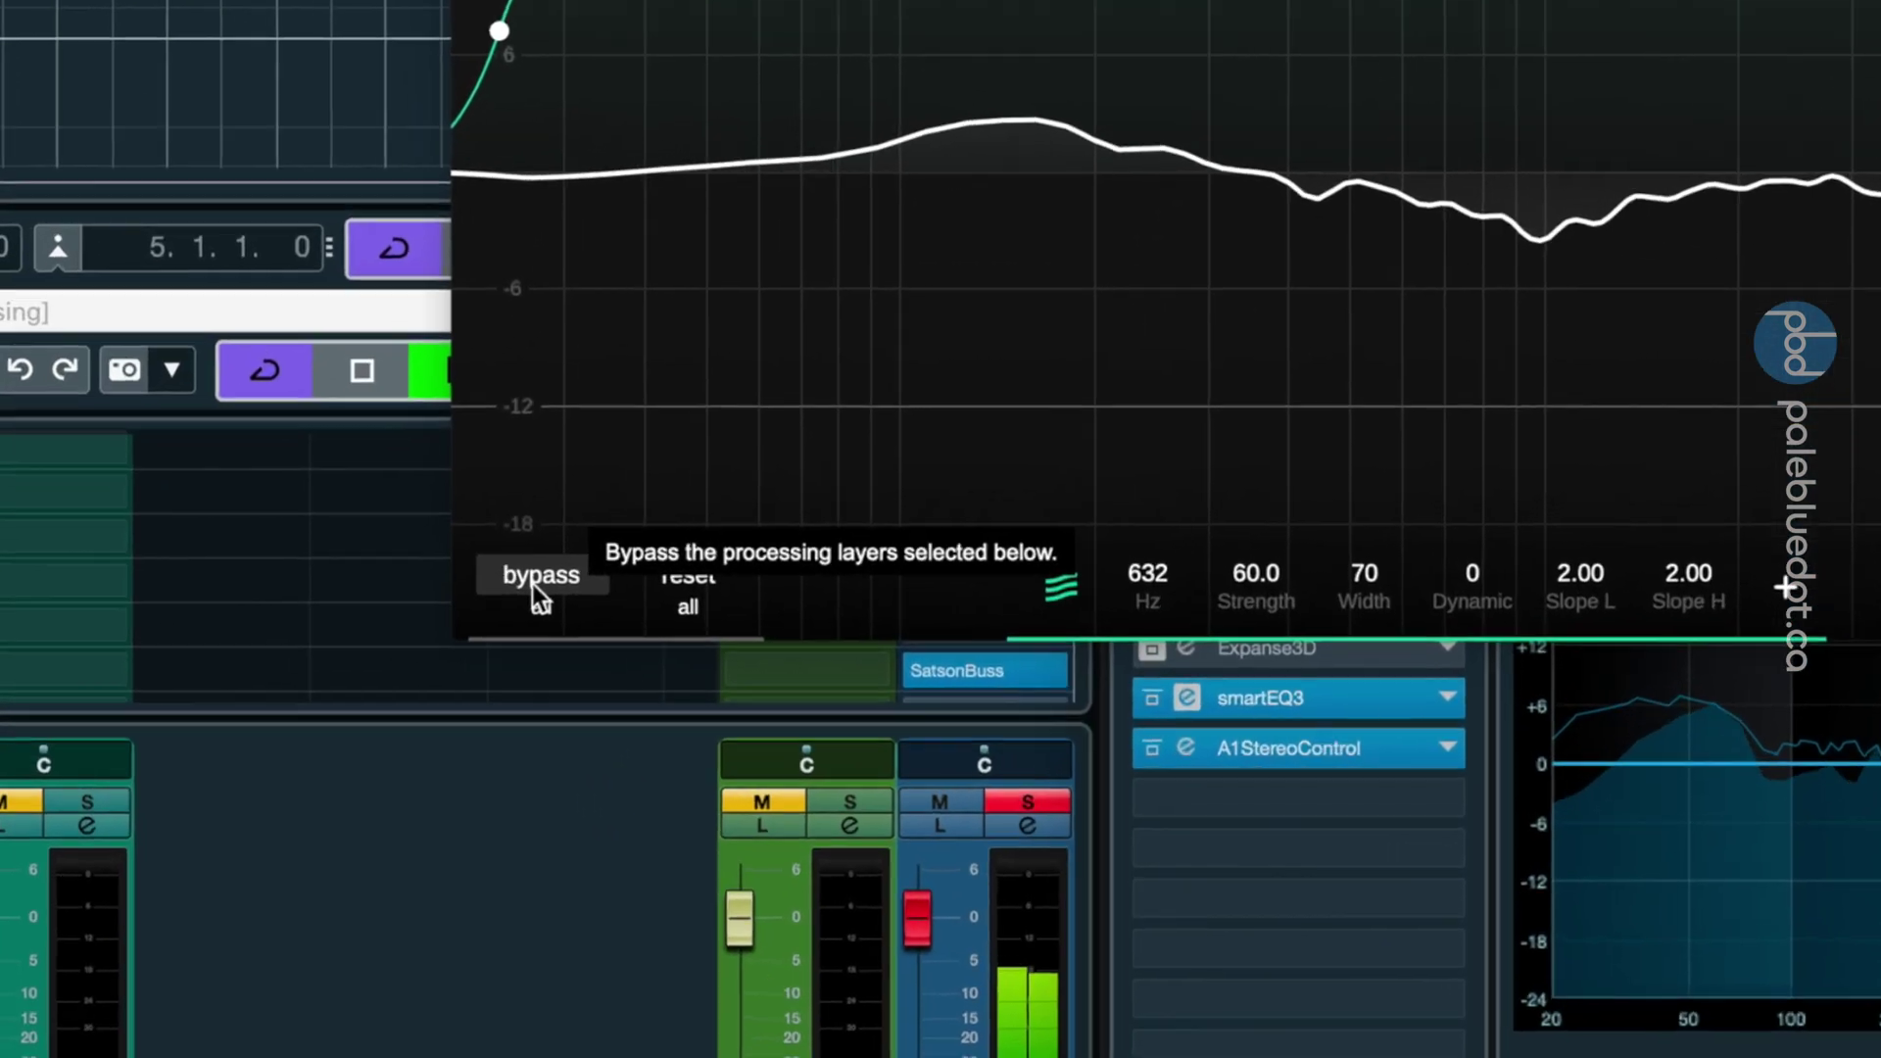
- Bypass the Subdivine 01 EQ to compare, then re-enable it
left_click(140, 1043)
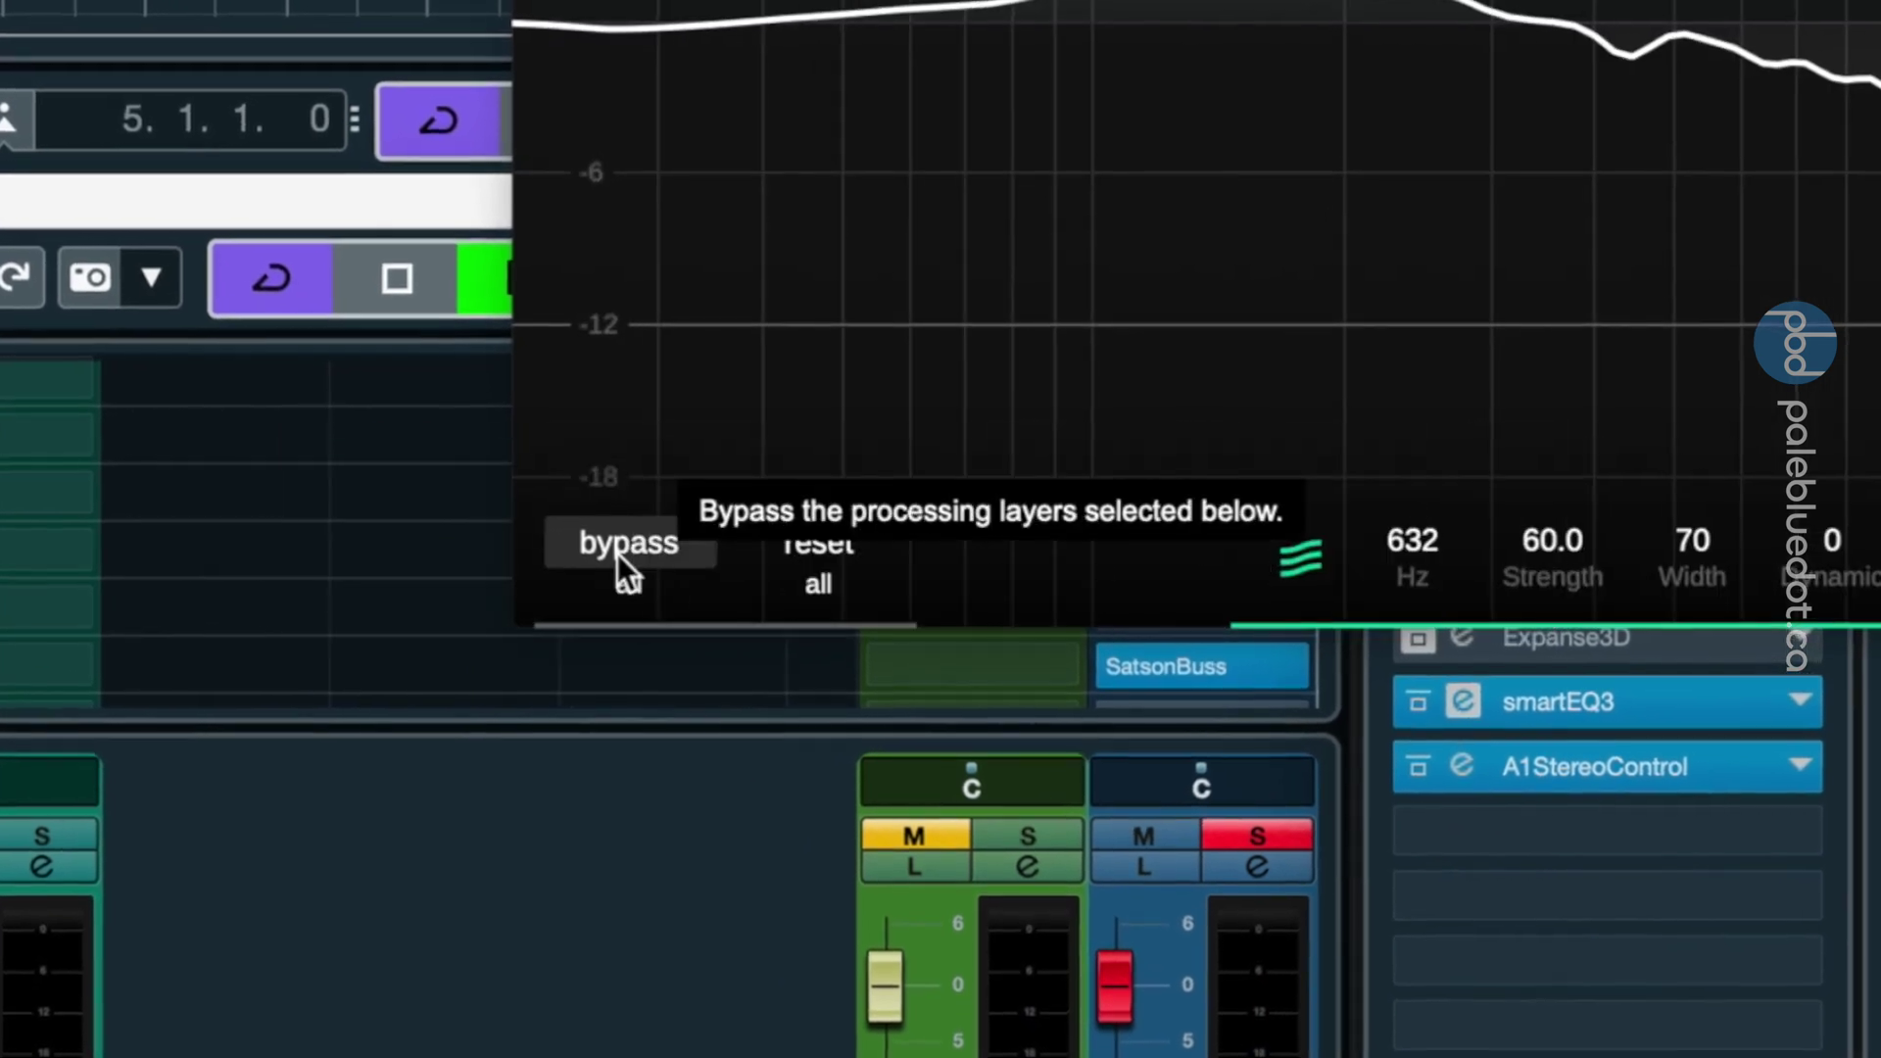
left_click(611, 555)
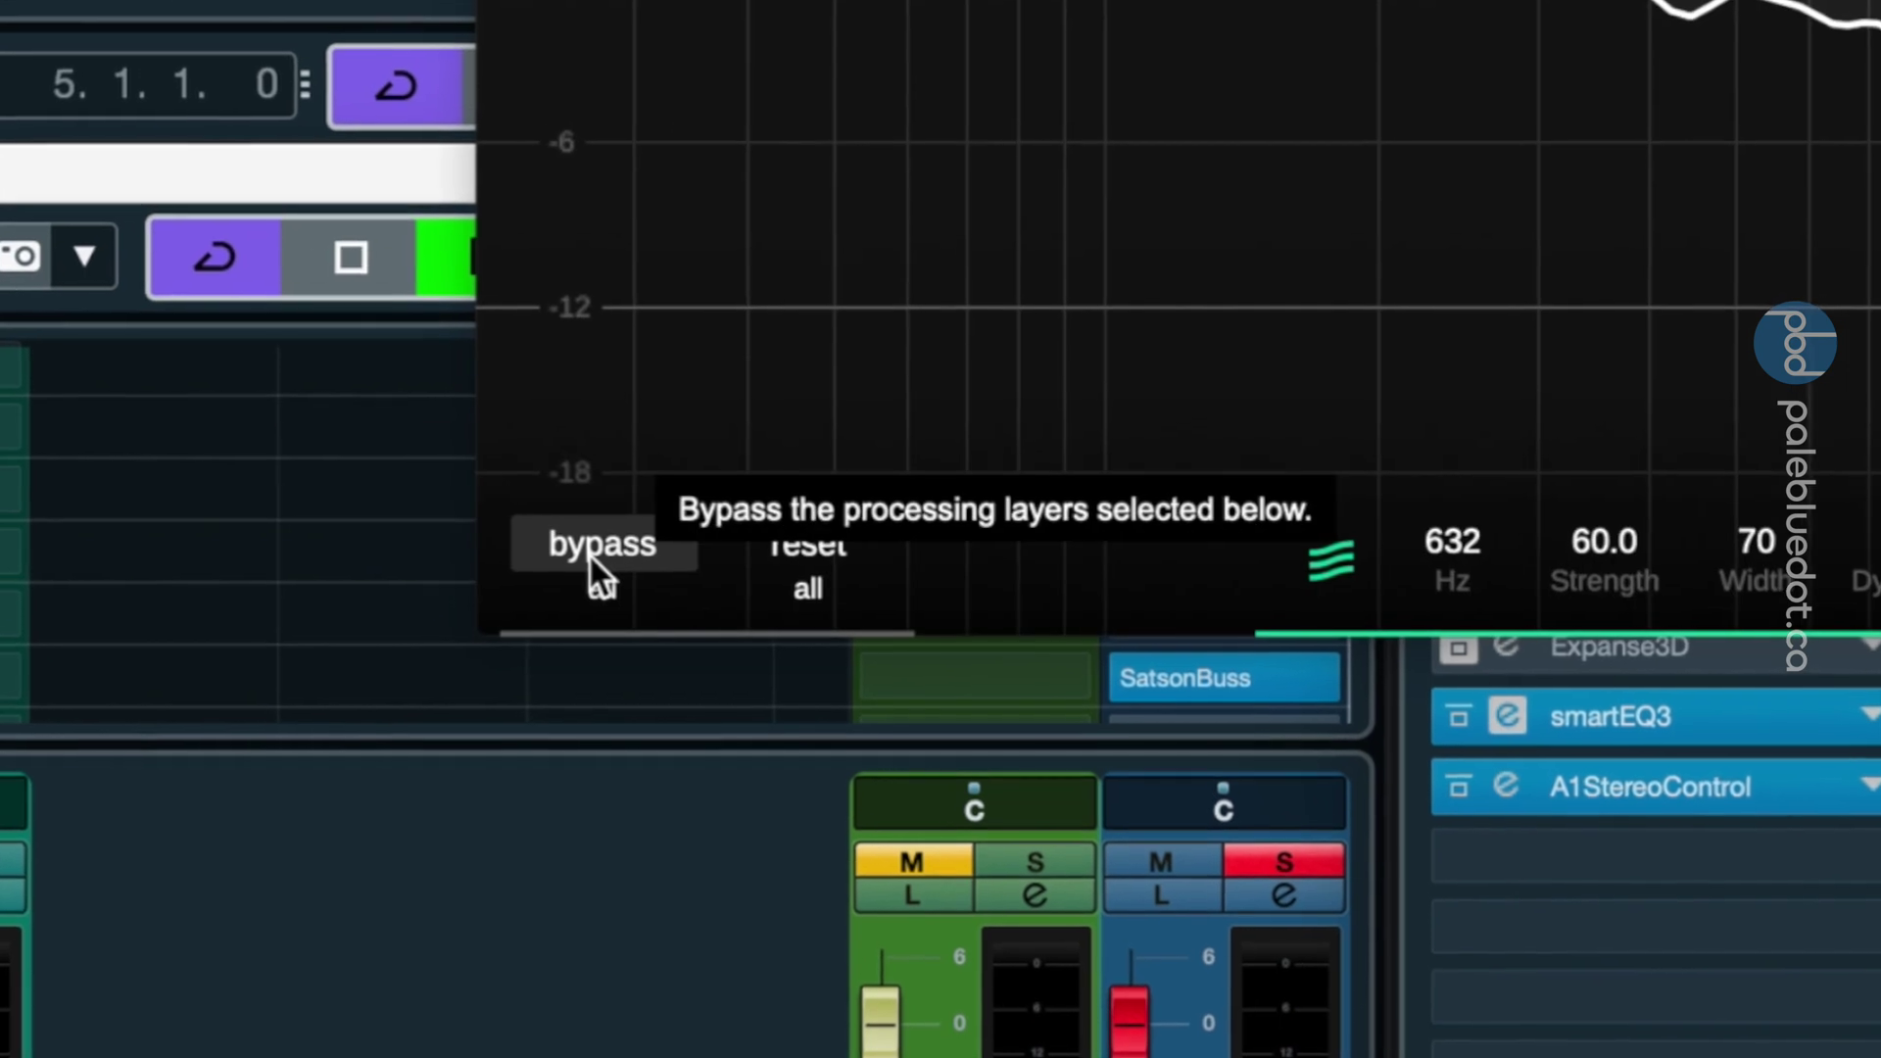
left_click(586, 554)
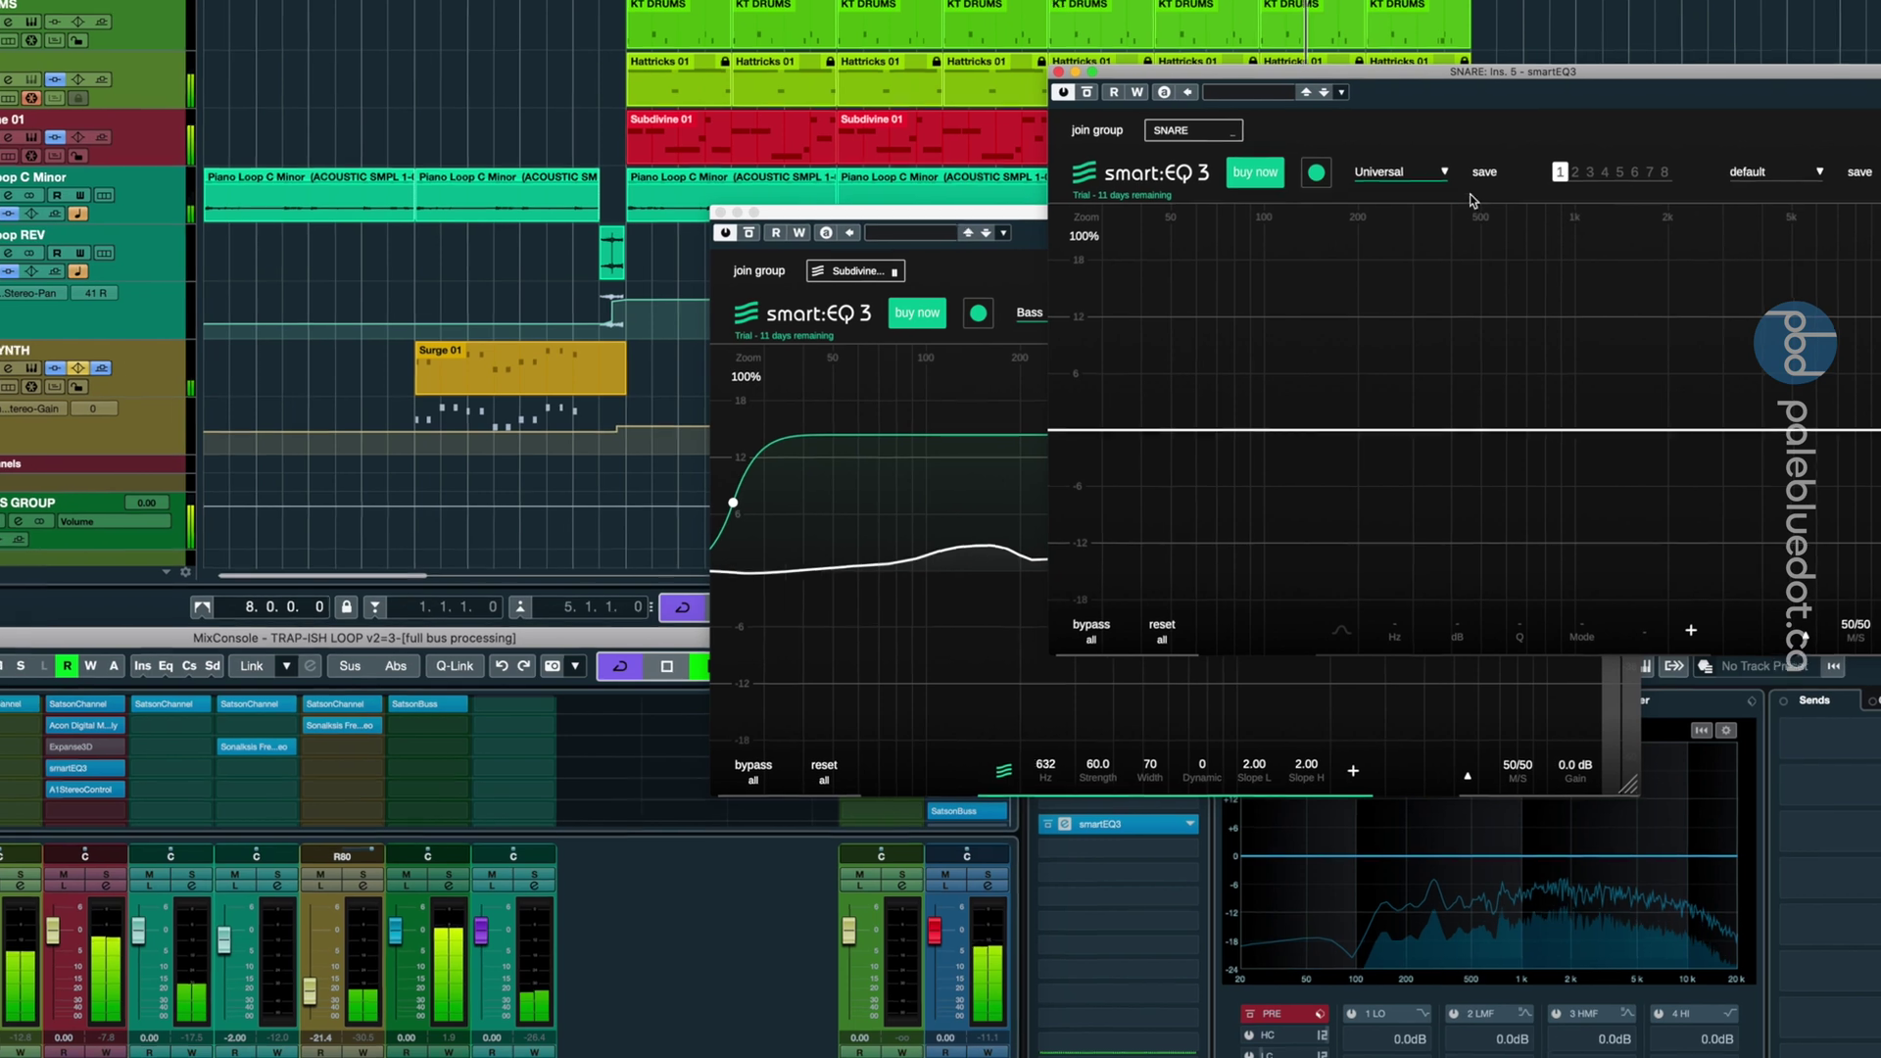
- Set the SNARE EQ's profile to Snare and start learning its curve
left_click(1414, 174)
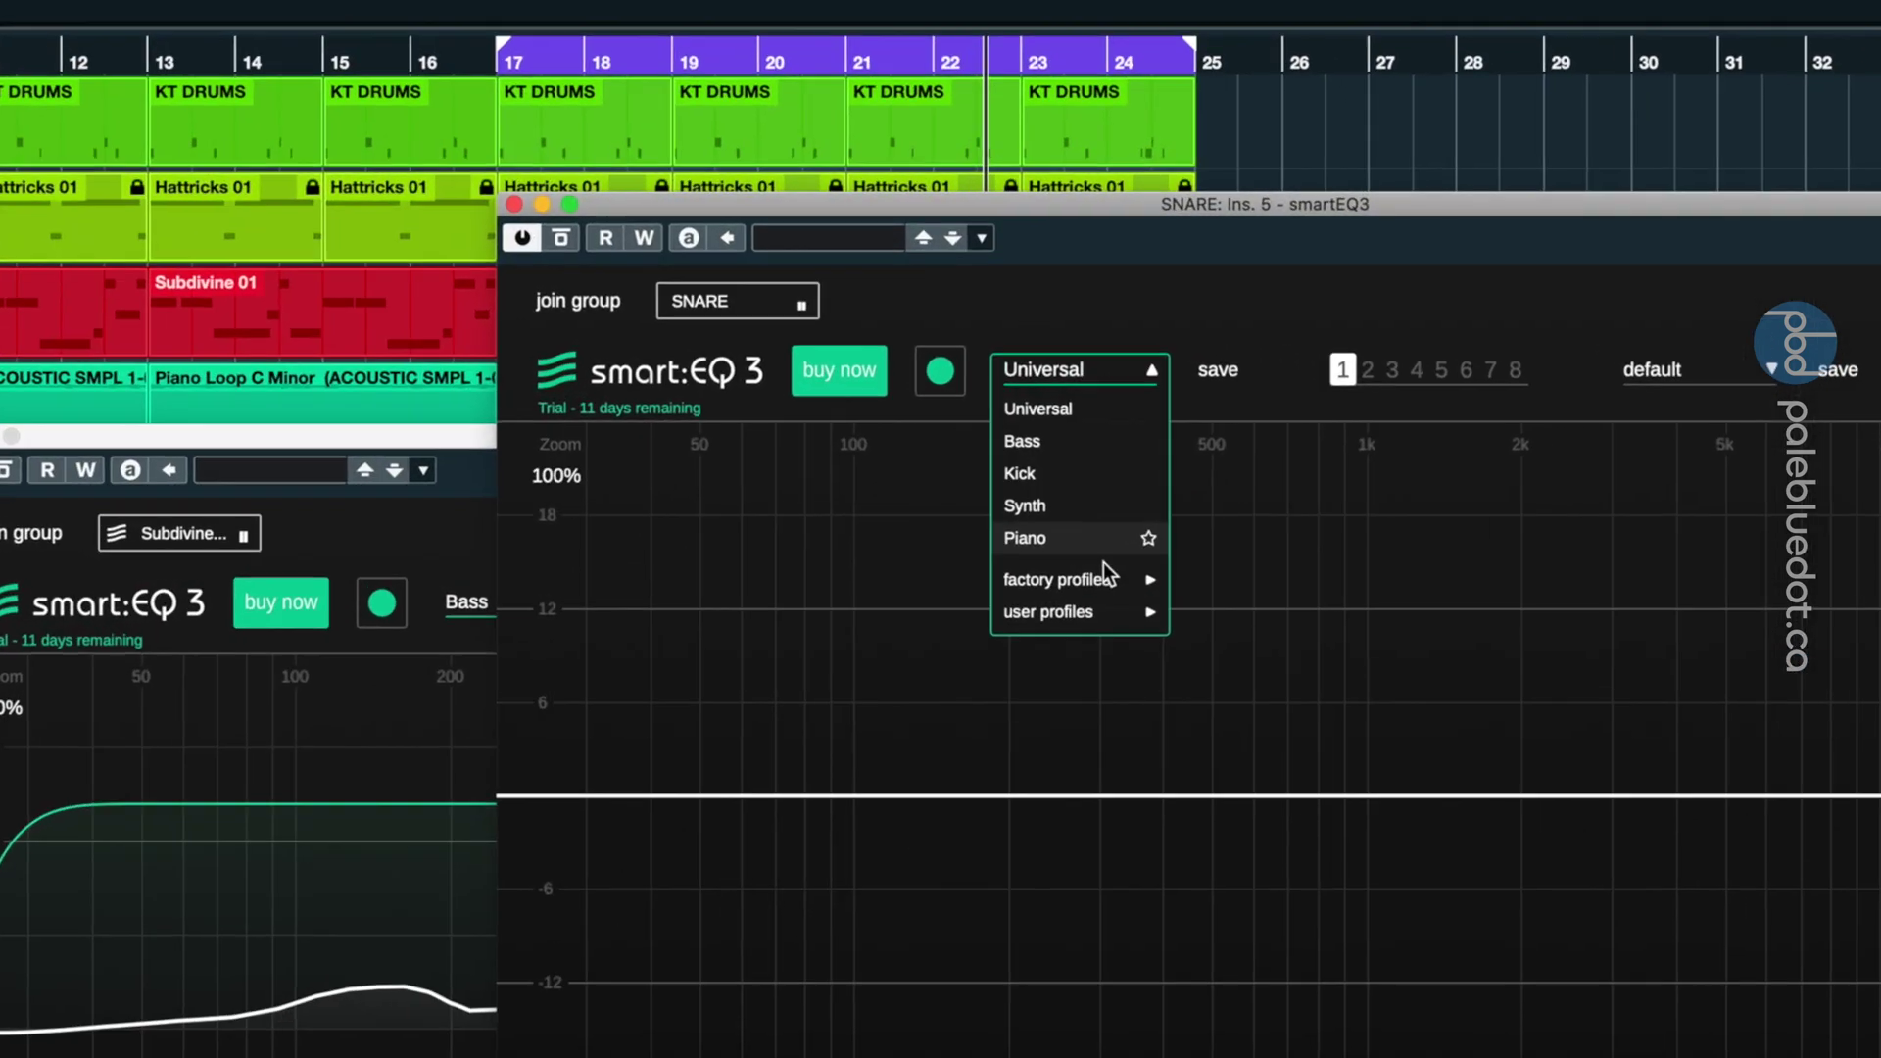
mouse_move(991, 313)
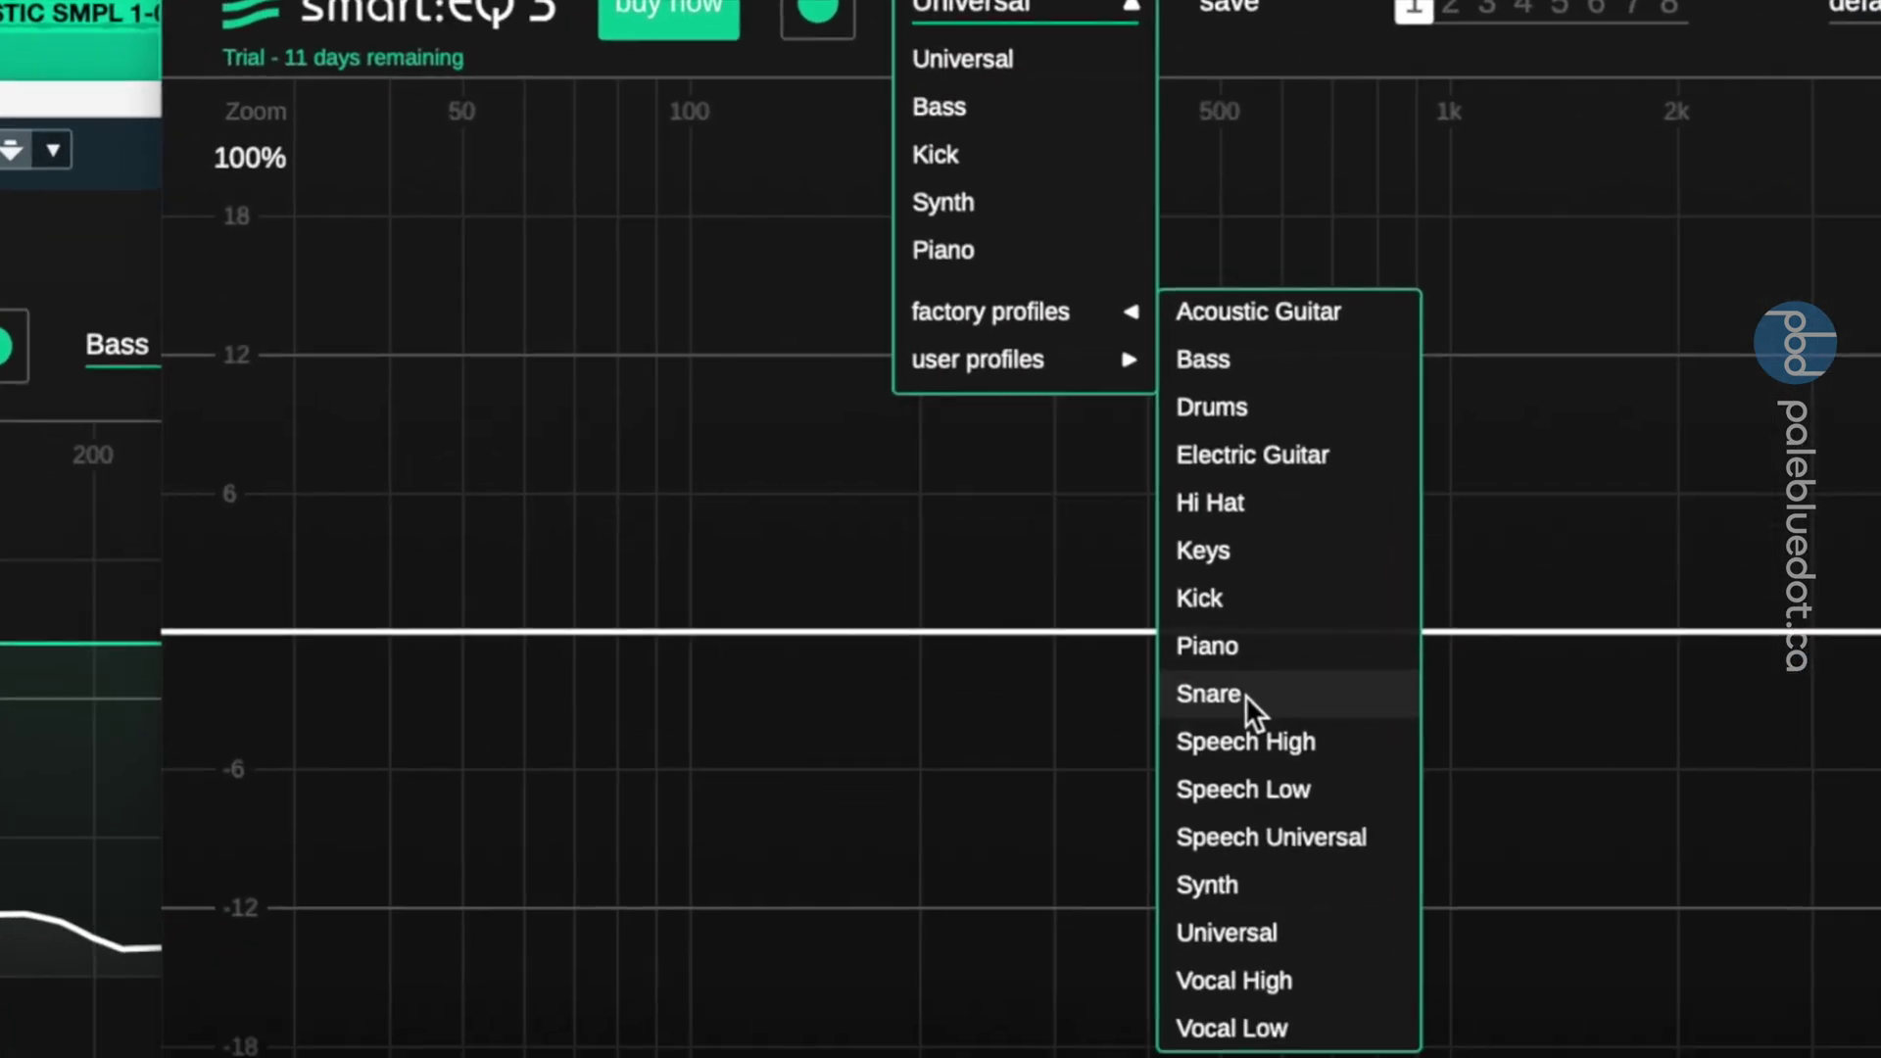
left_click(1224, 869)
left_click(822, 254)
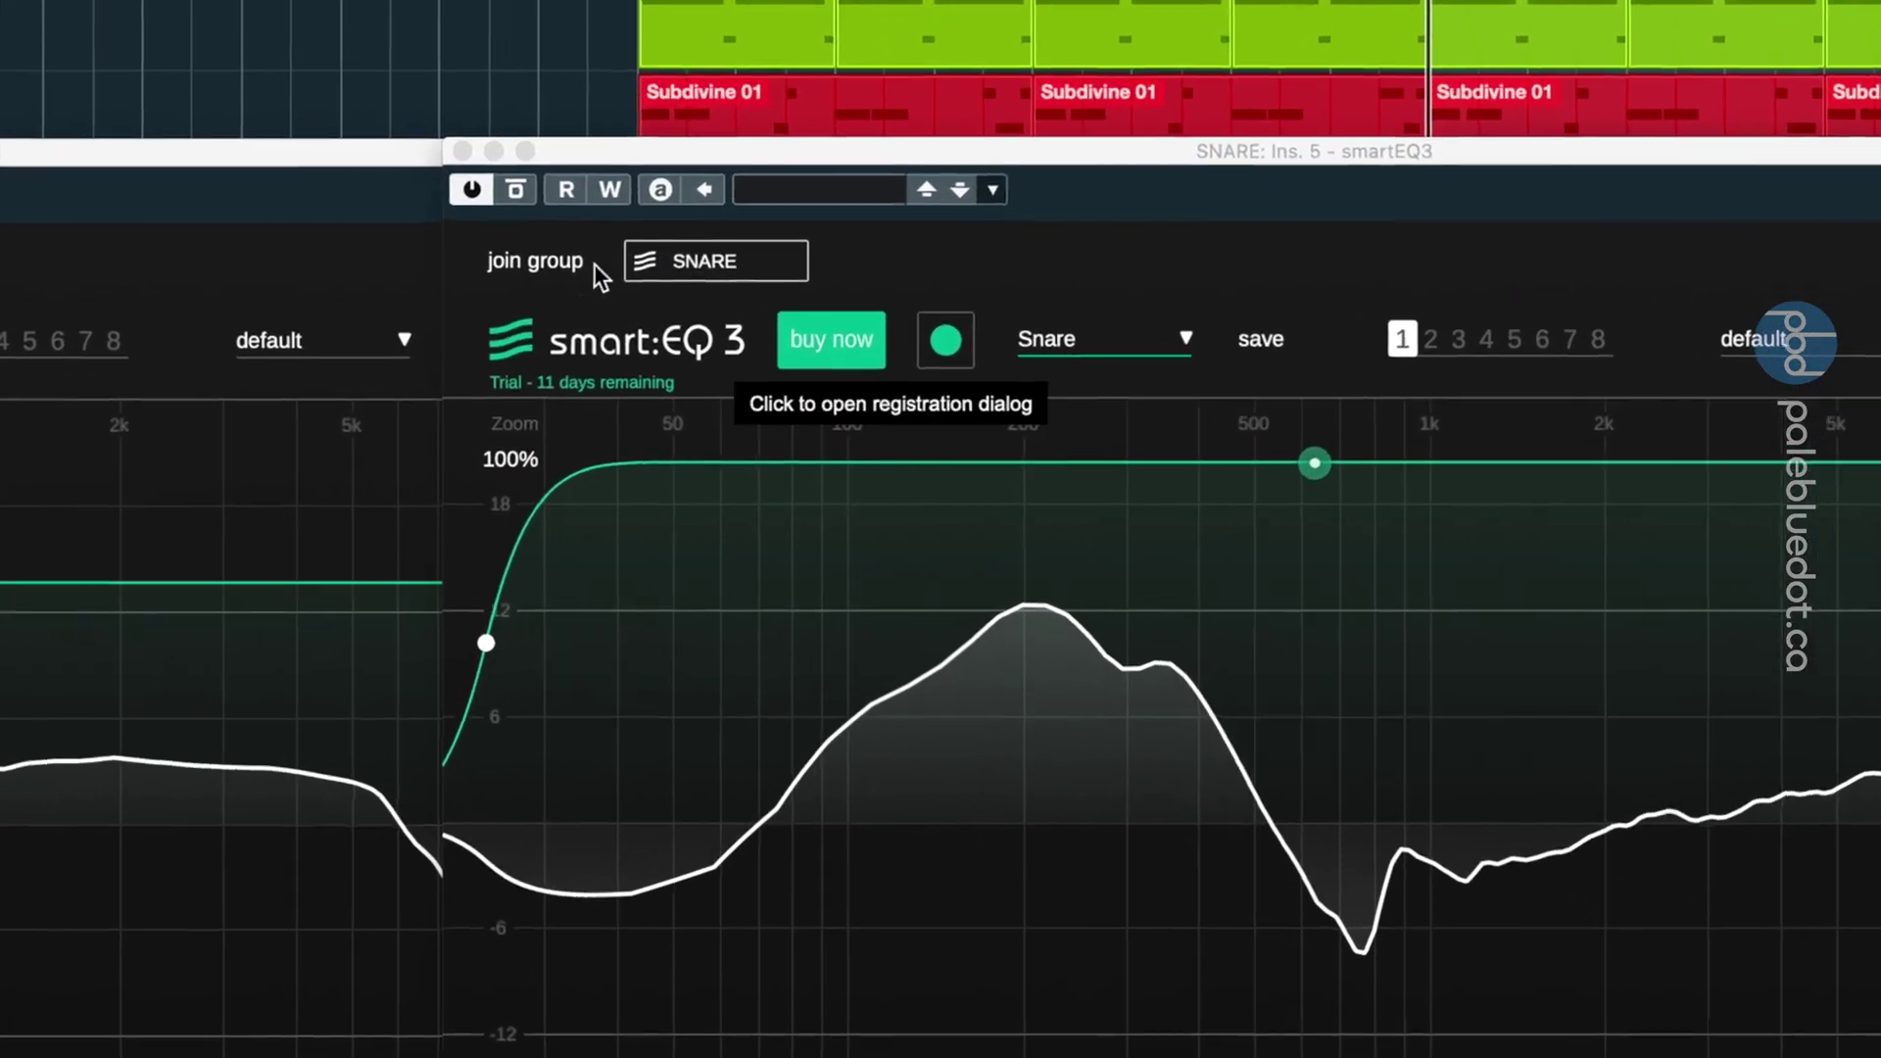
- Join the SNARE EQ to a new group named AUTOMIX
left_click(594, 264)
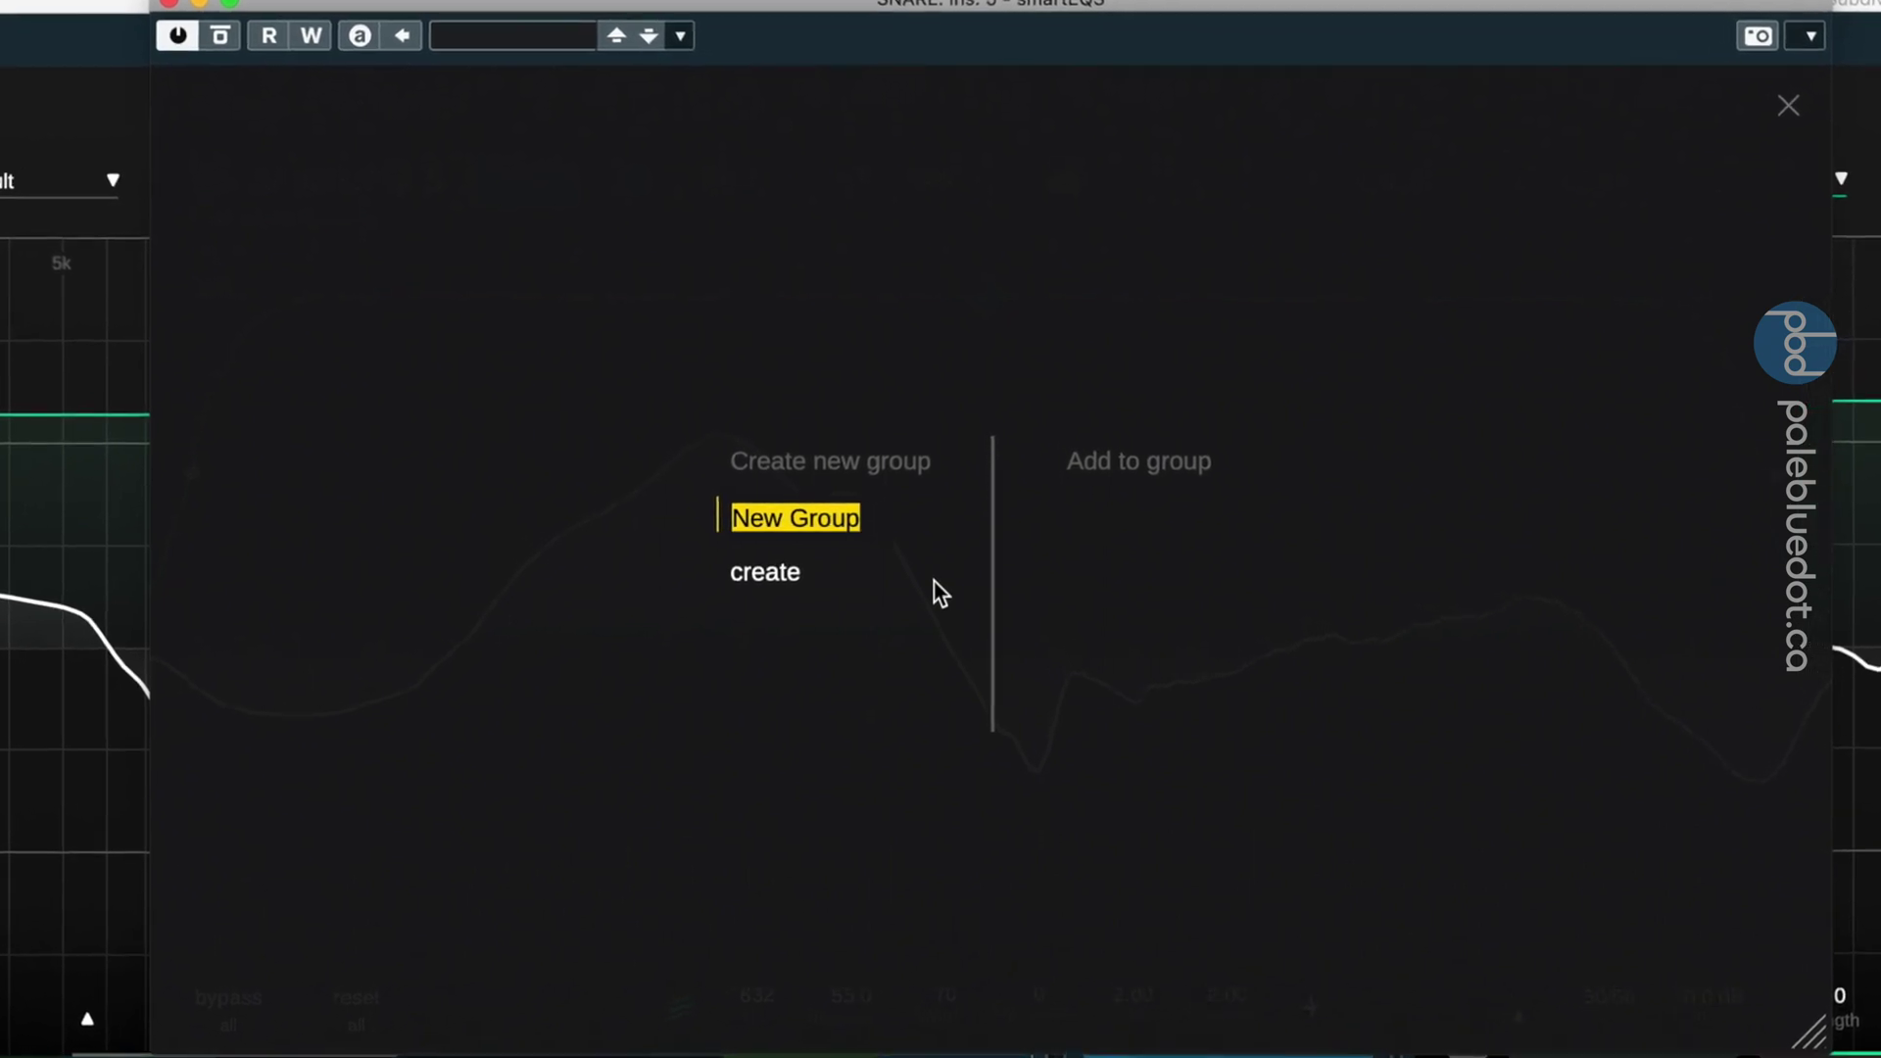
type("AUTOMIX")
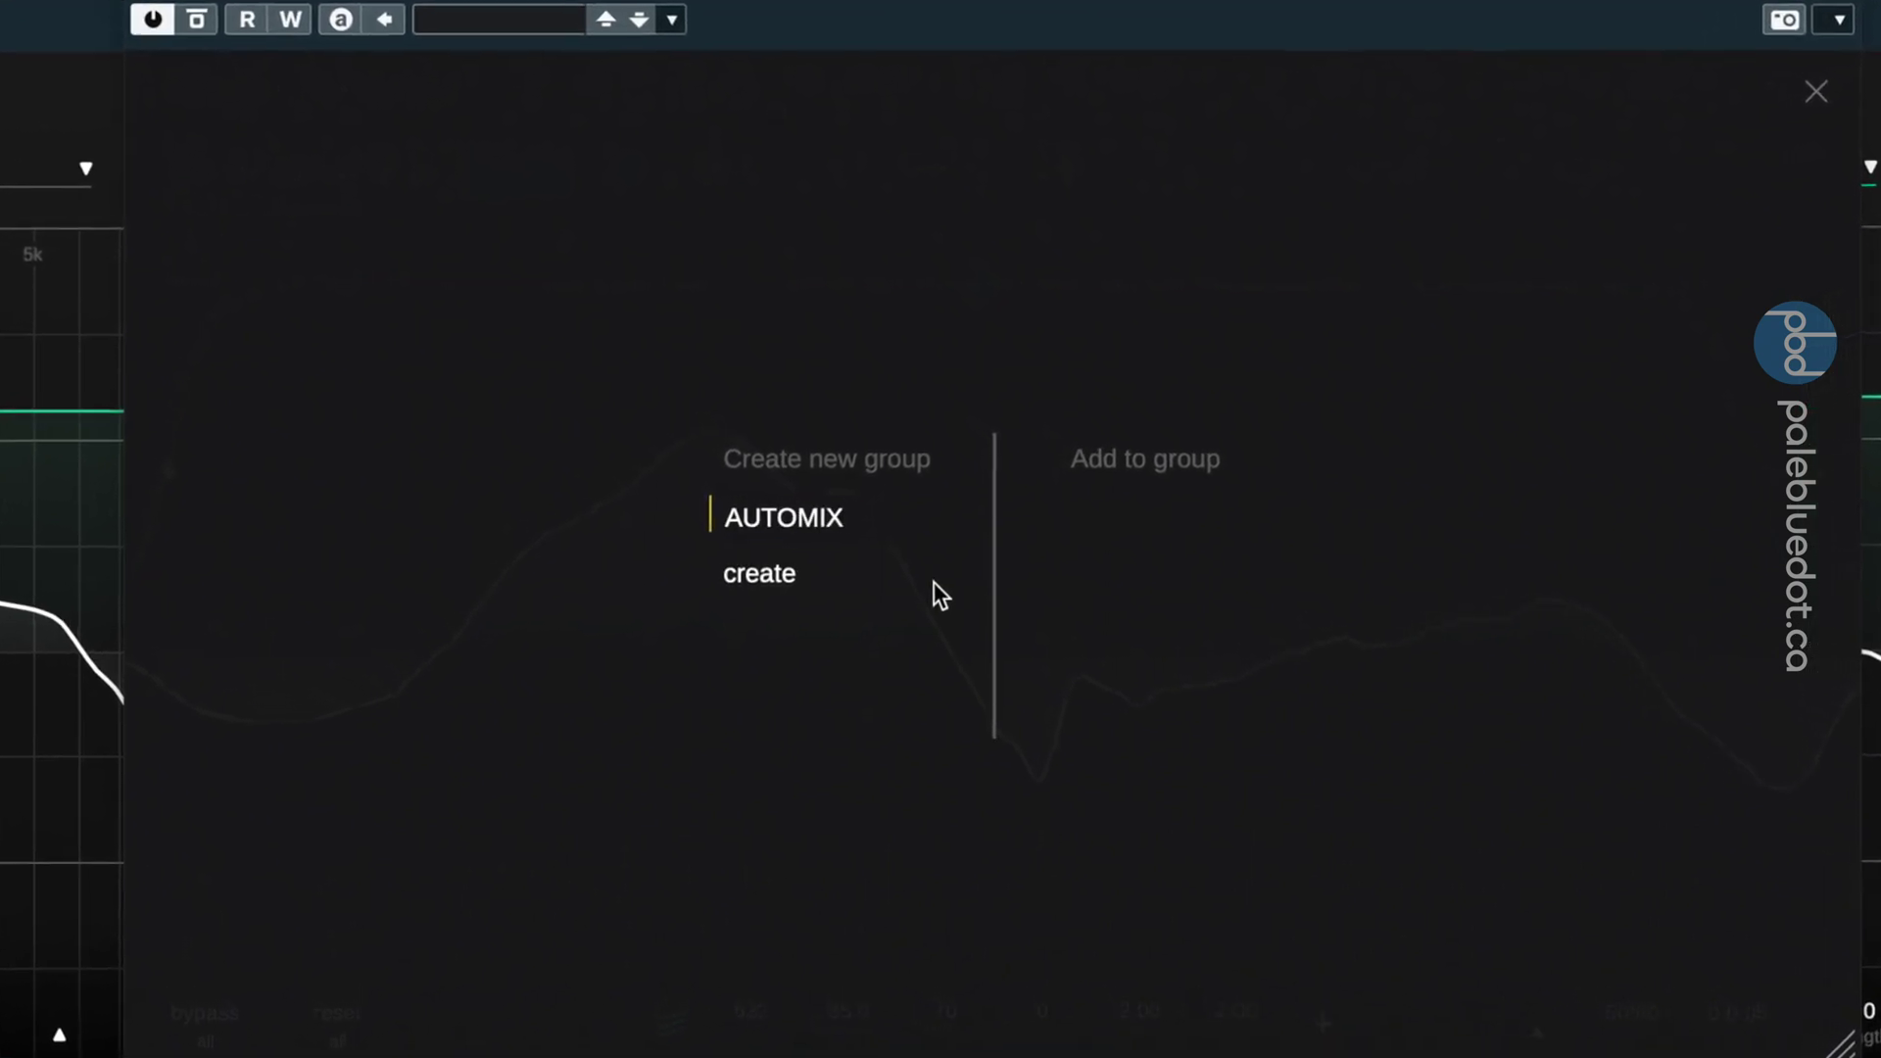
key("Return")
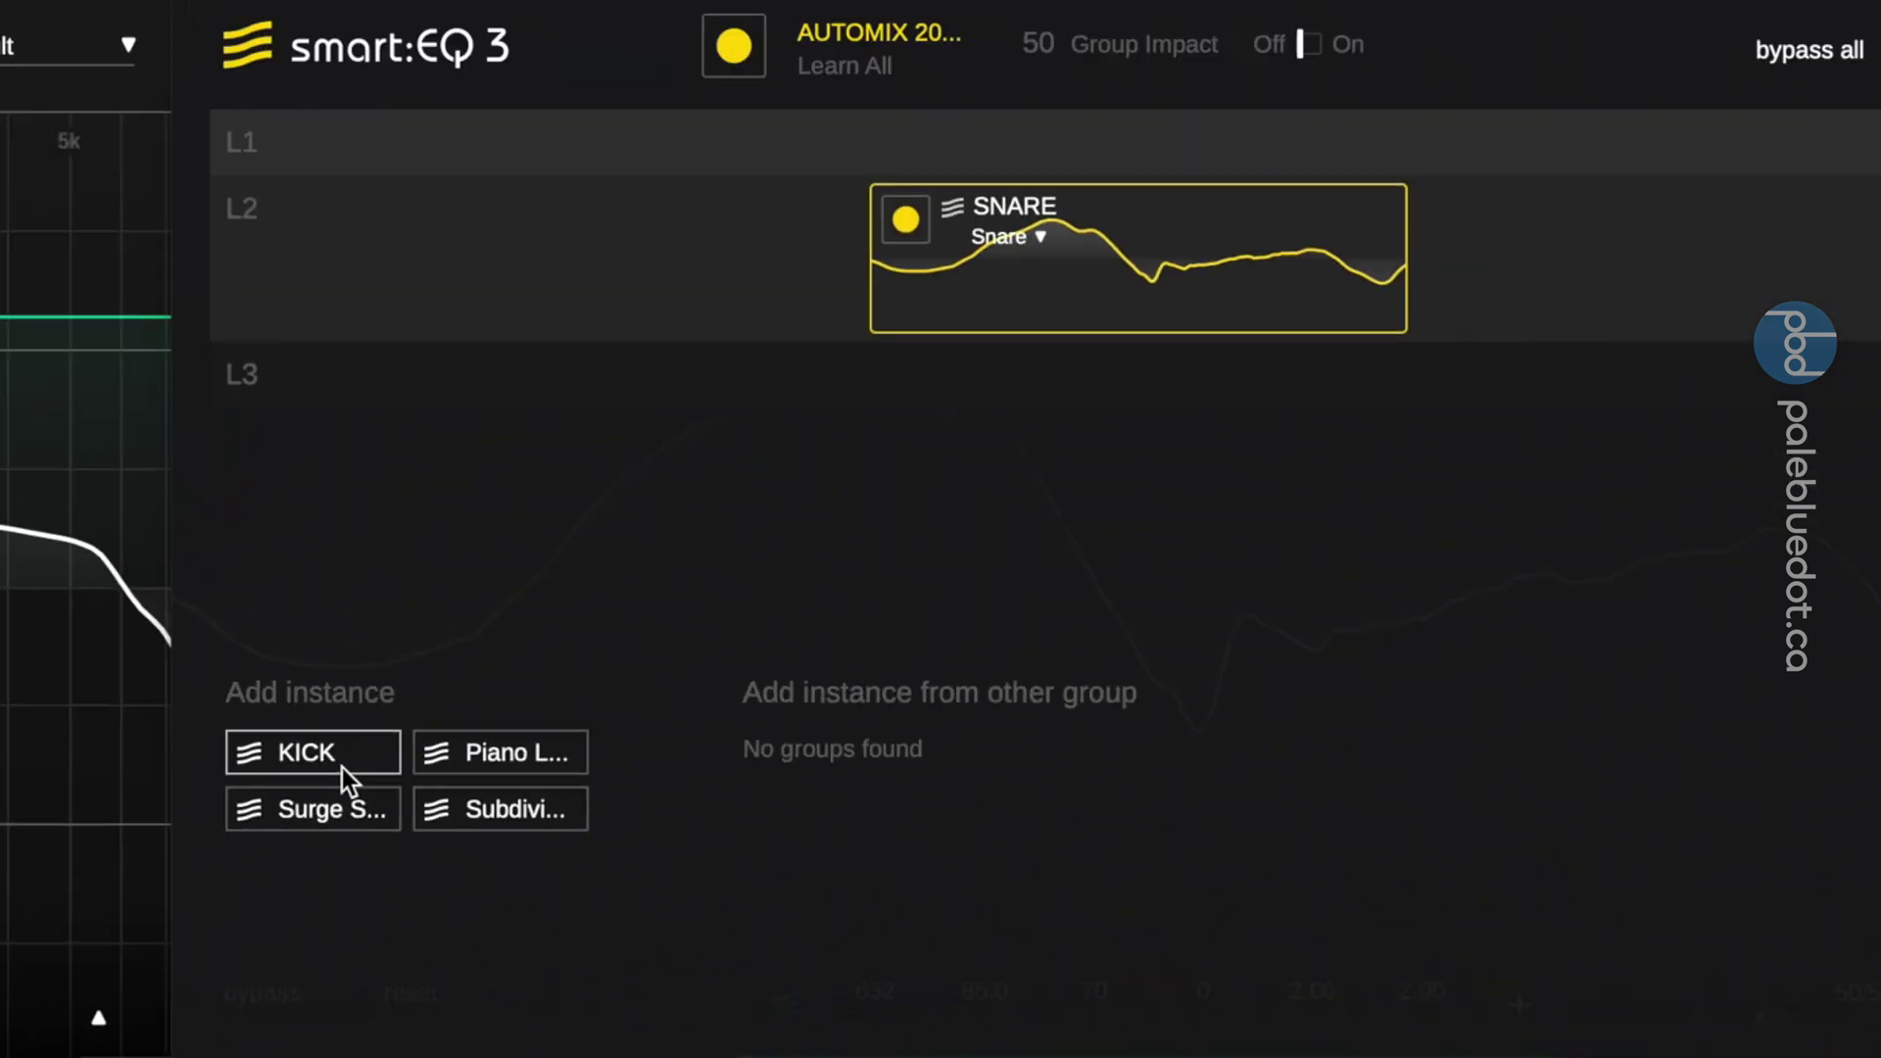
- Place the KICK instance in layer L1 and Piano Loop REV in layer L3
left_click_drag(342, 768, 780, 272)
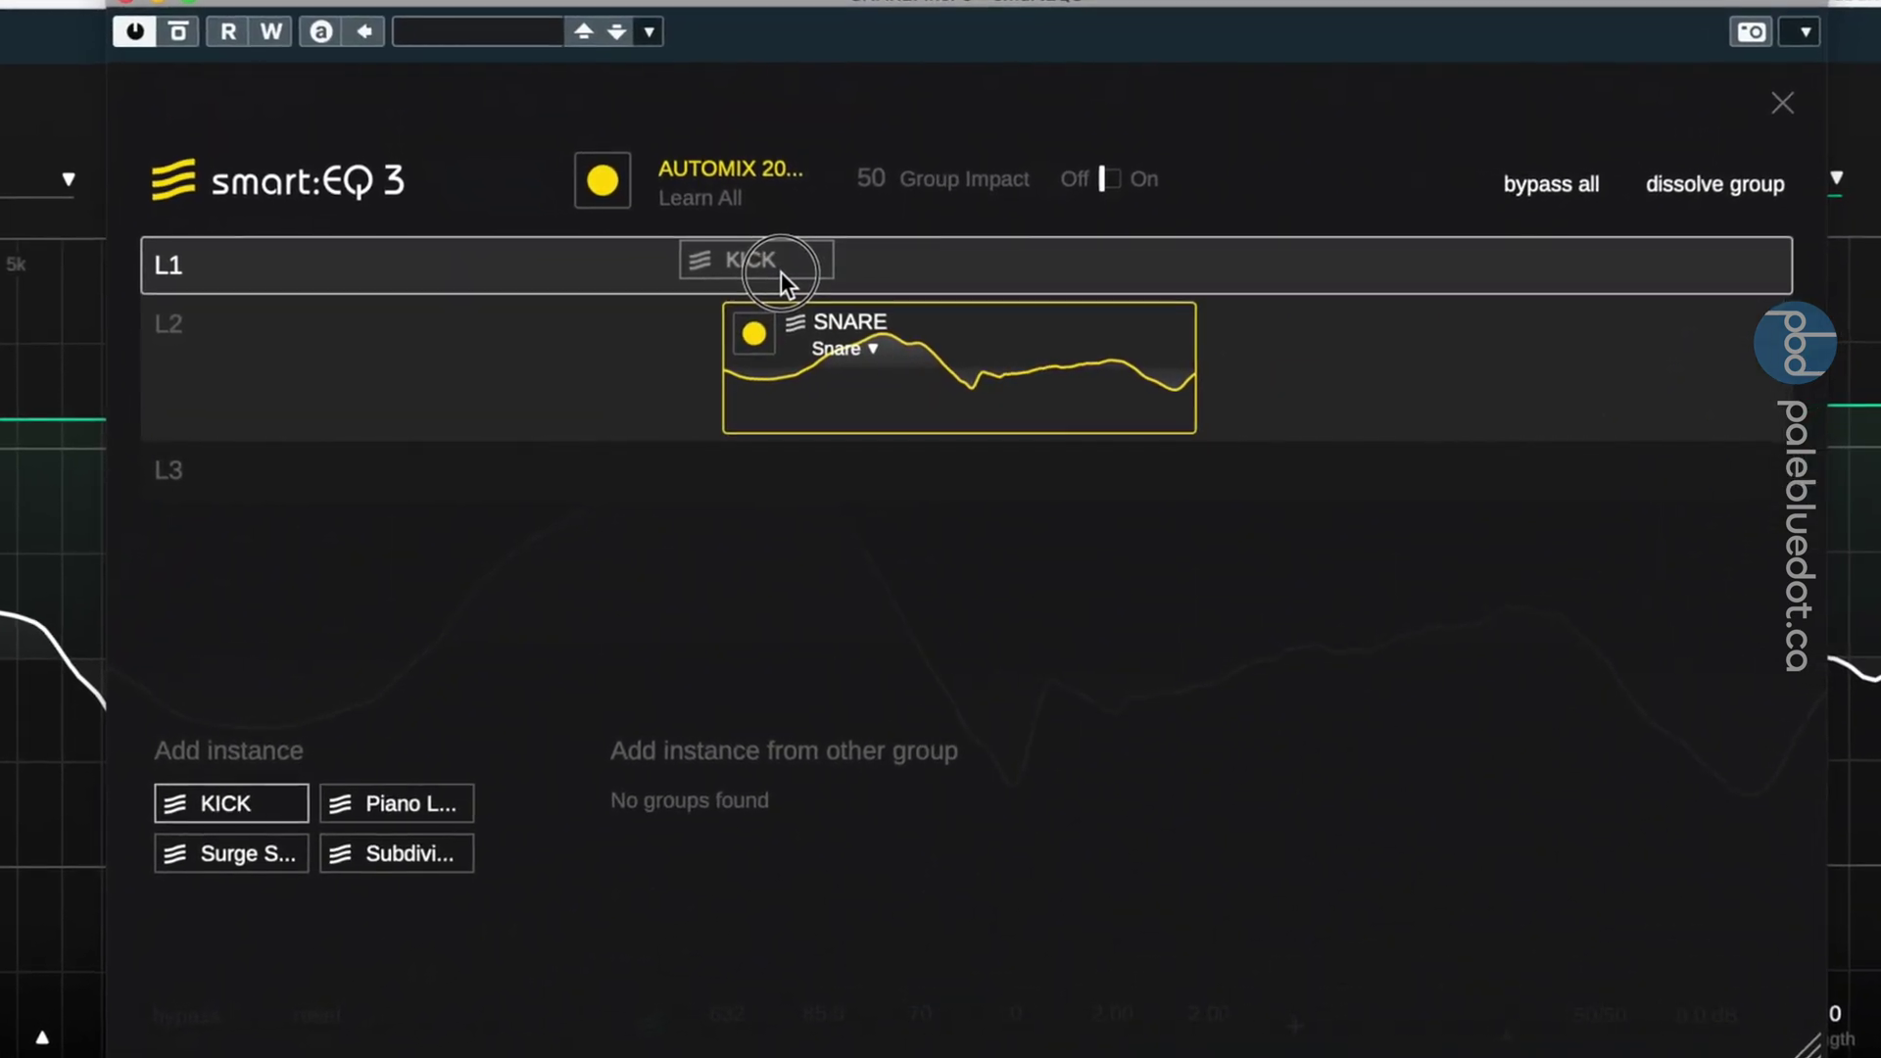
left_click_drag(780, 272, 771, 284)
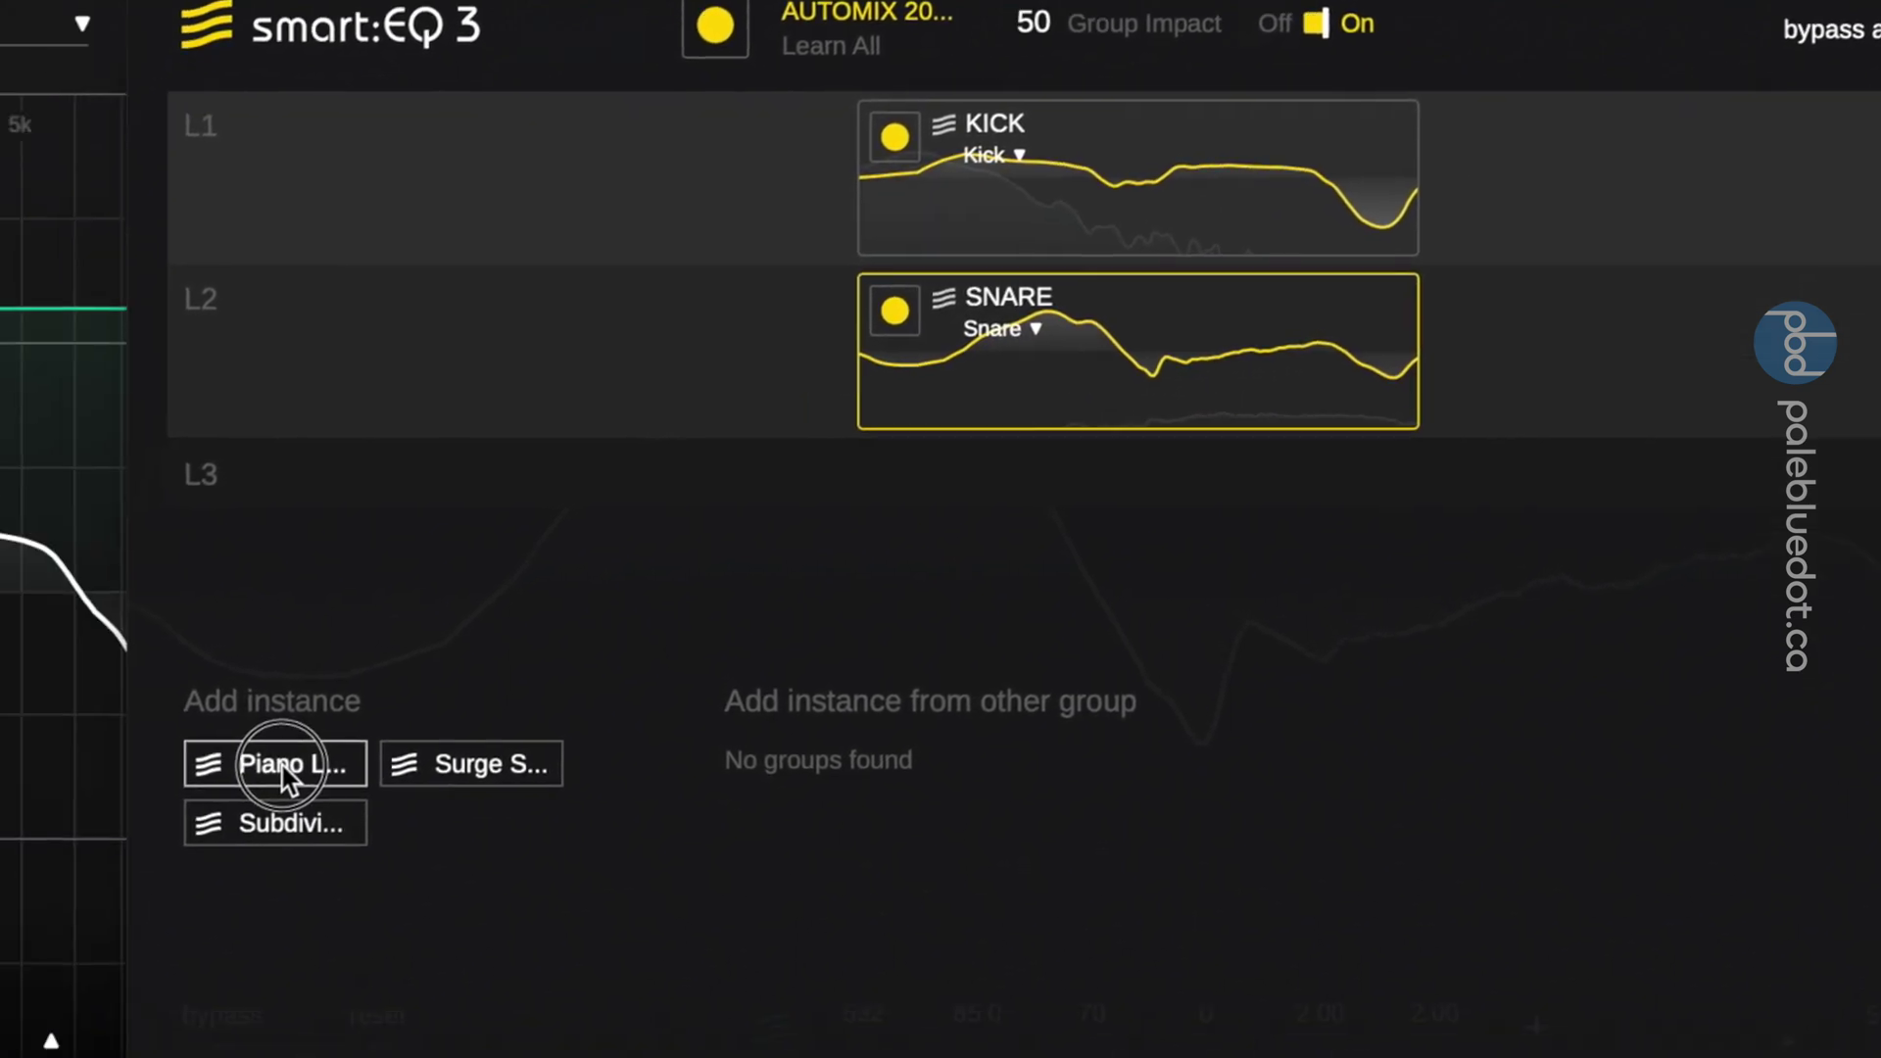
left_click_drag(109, 850, 1208, 550)
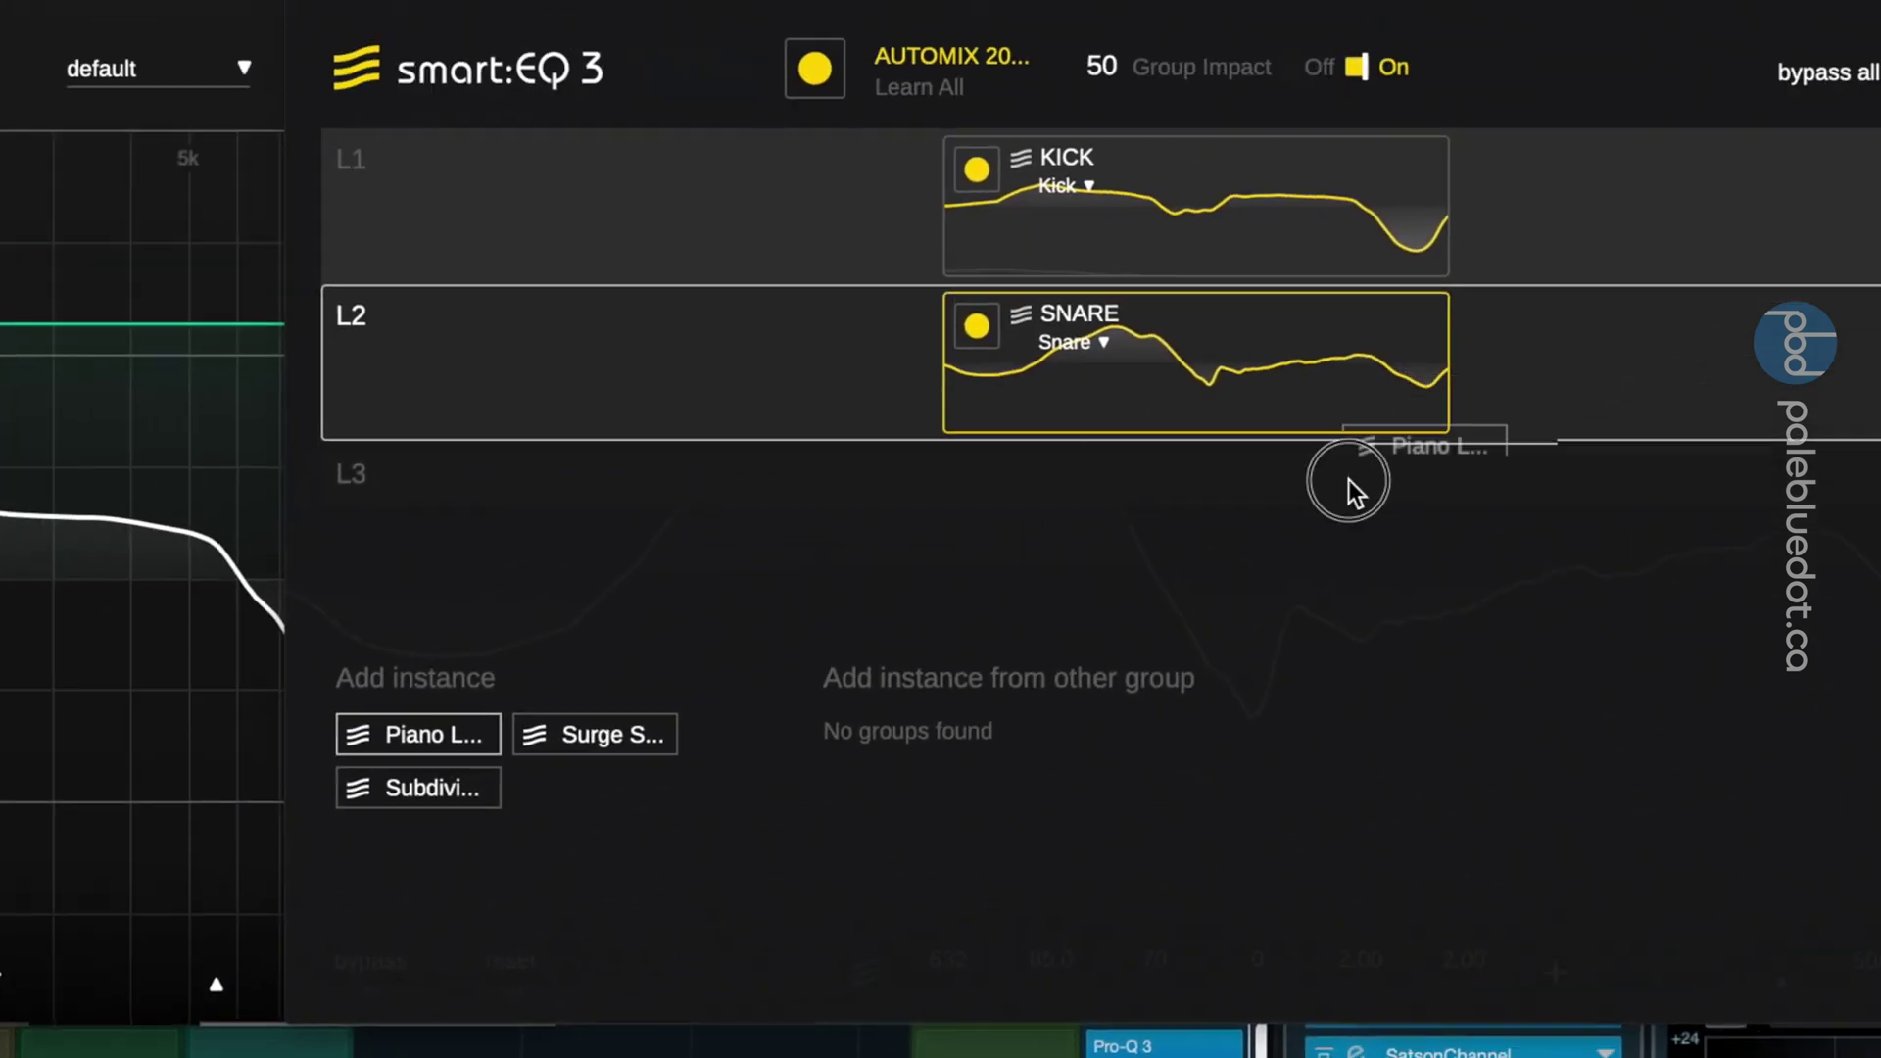
left_click_drag(1353, 486, 909, 644)
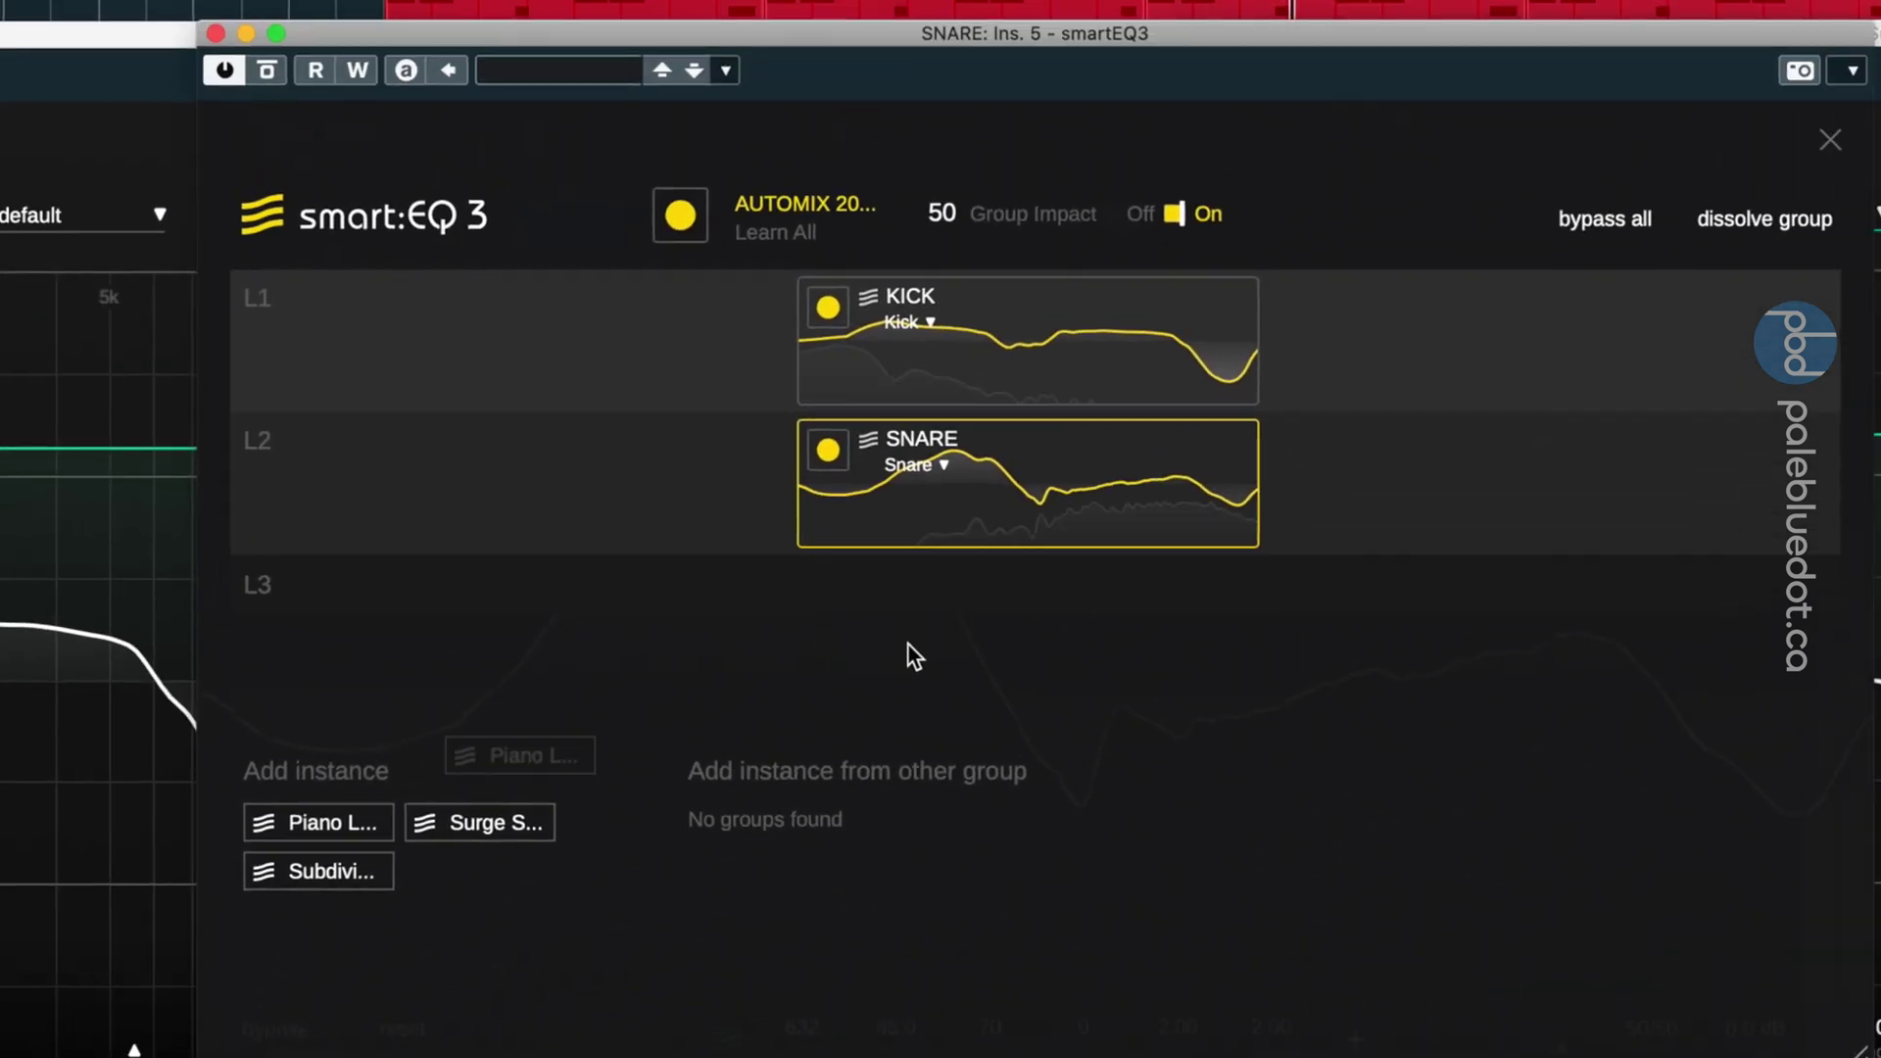
left_click_drag(796, 582, 801, 605)
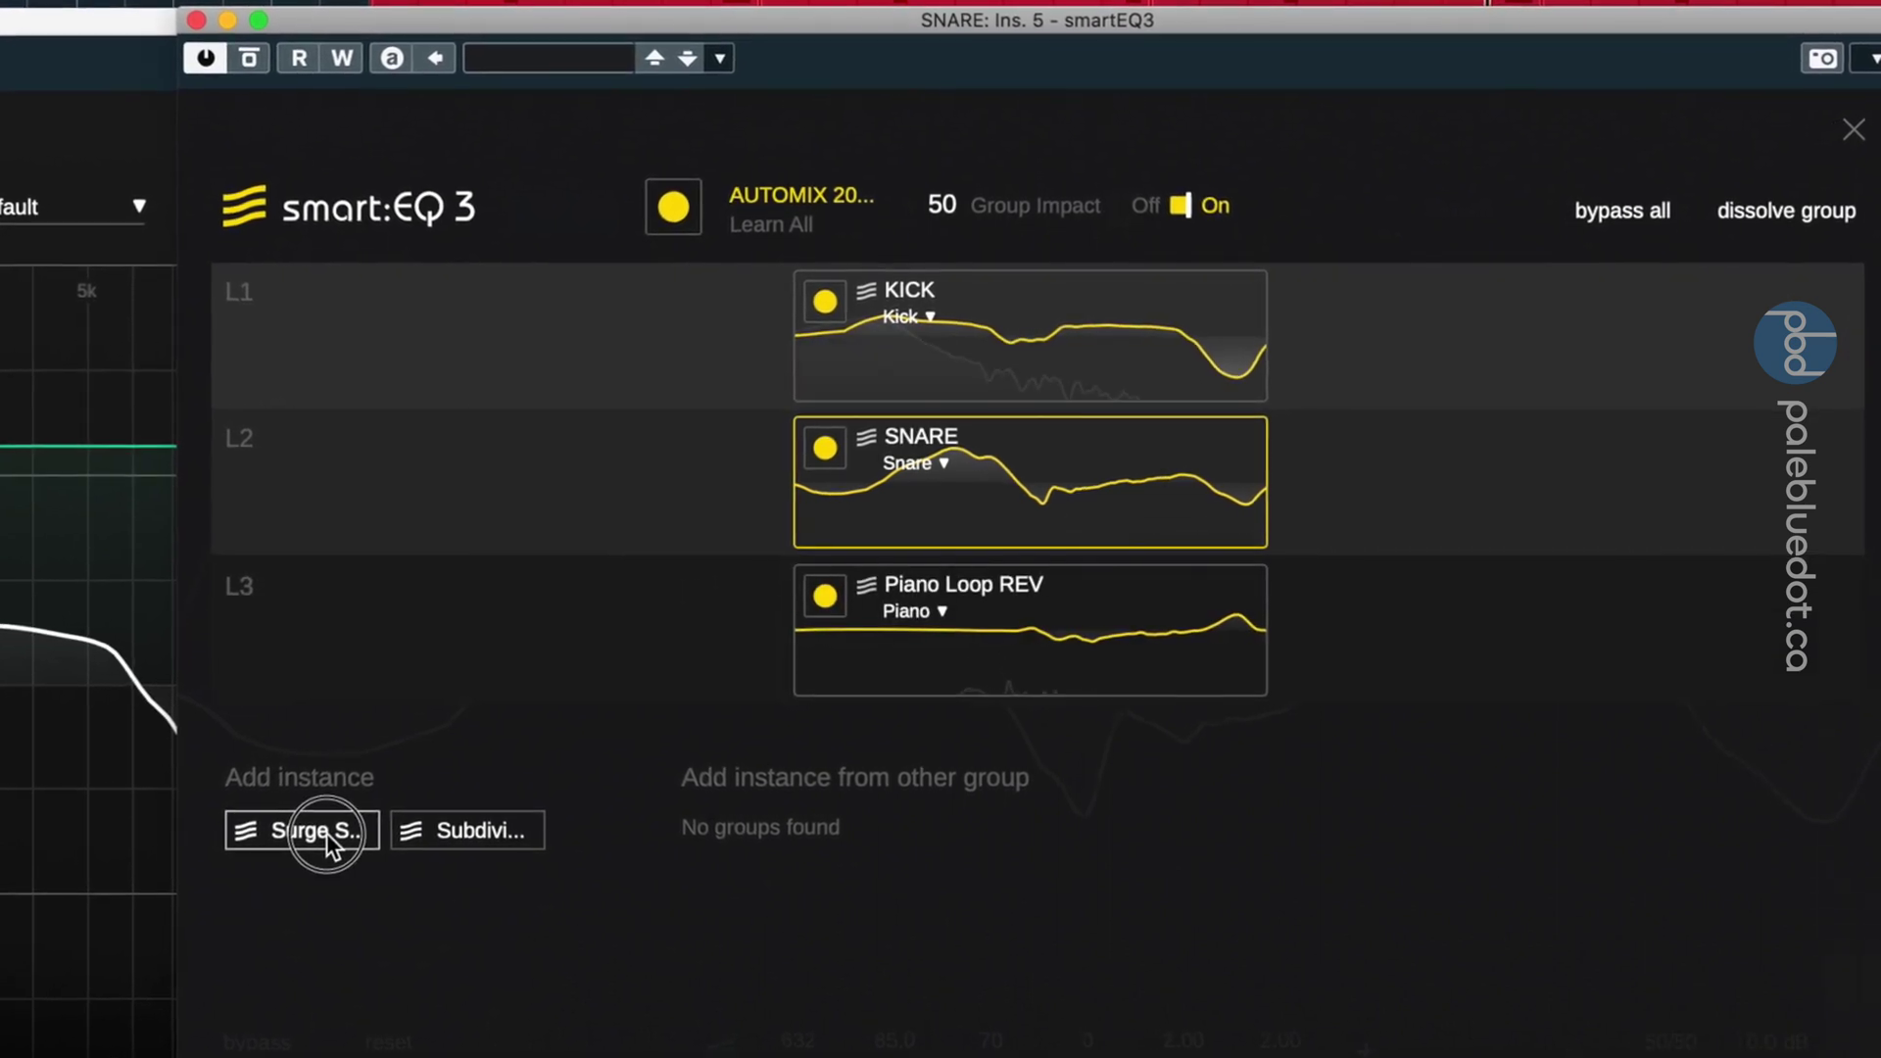
- Add Surge SYNTH to layer L3 and Subdivine 01 to layer L2
left_click_drag(324, 829, 366, 832)
left_click_drag(581, 671, 616, 643)
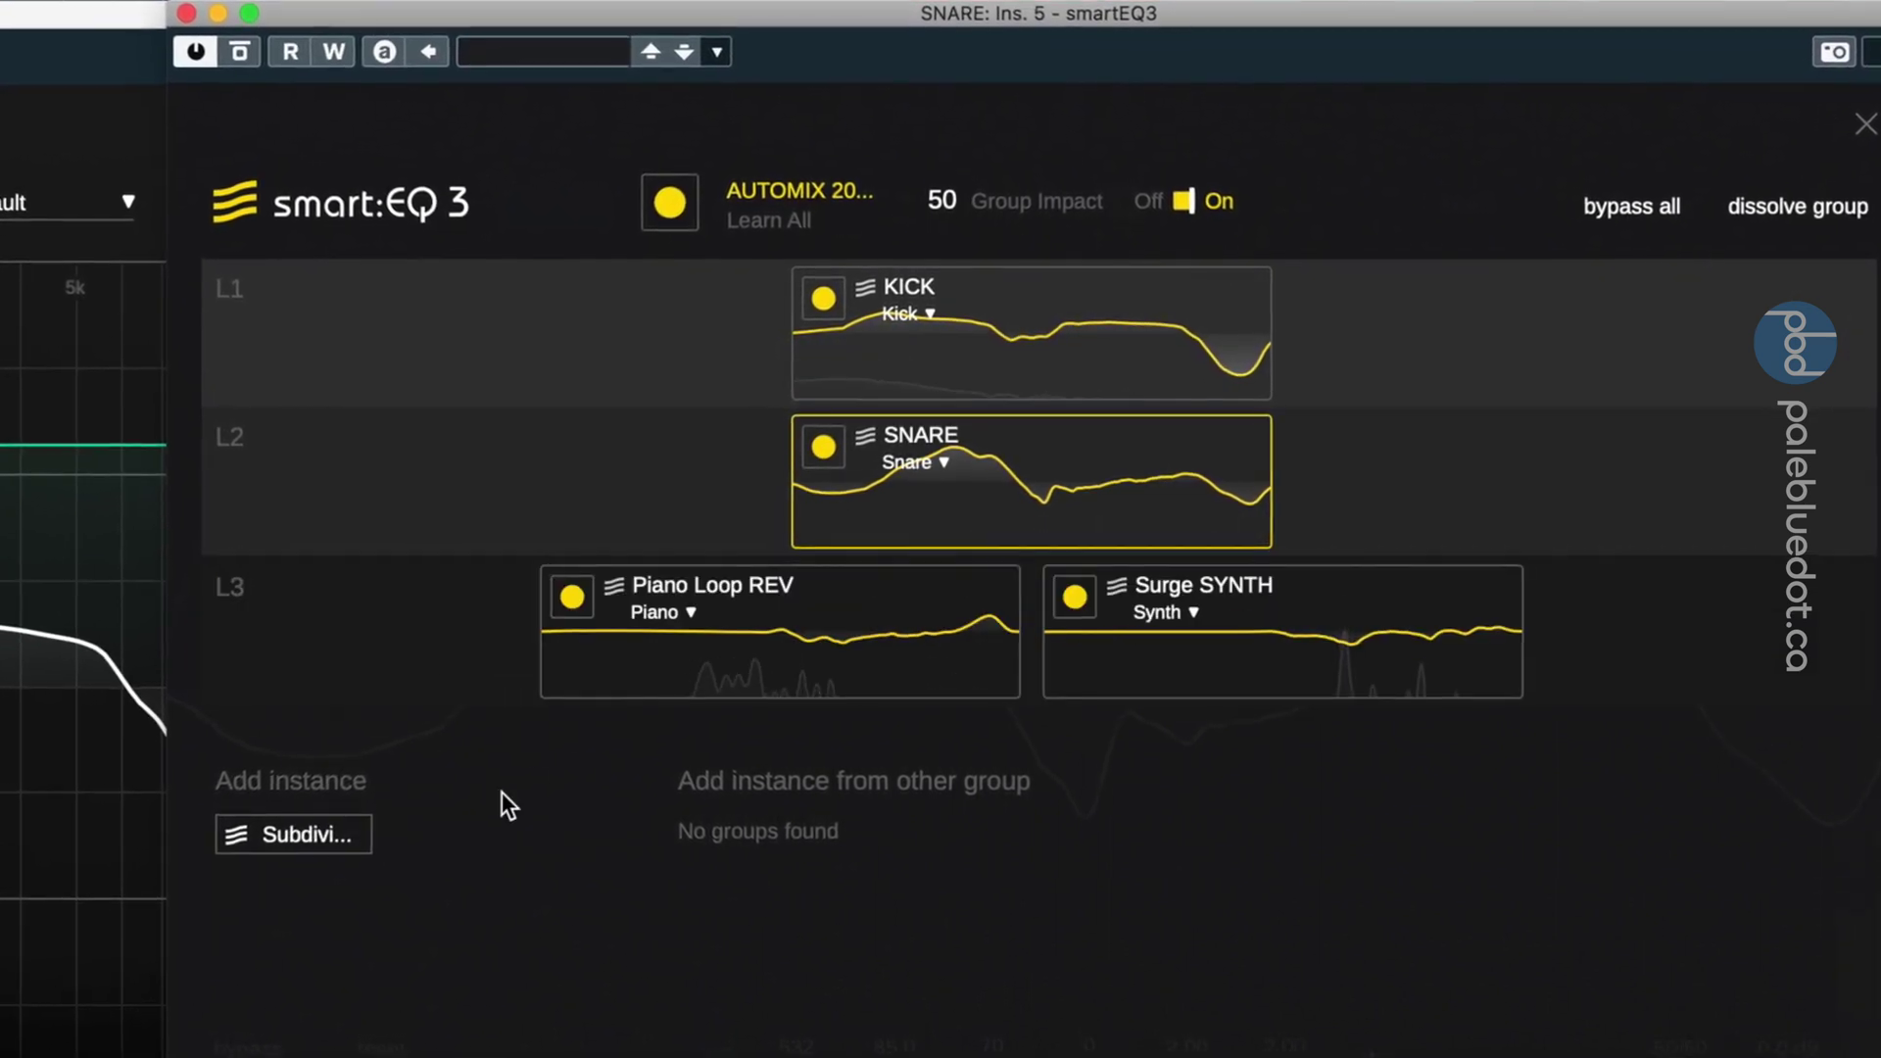
left_click_drag(766, 482, 763, 489)
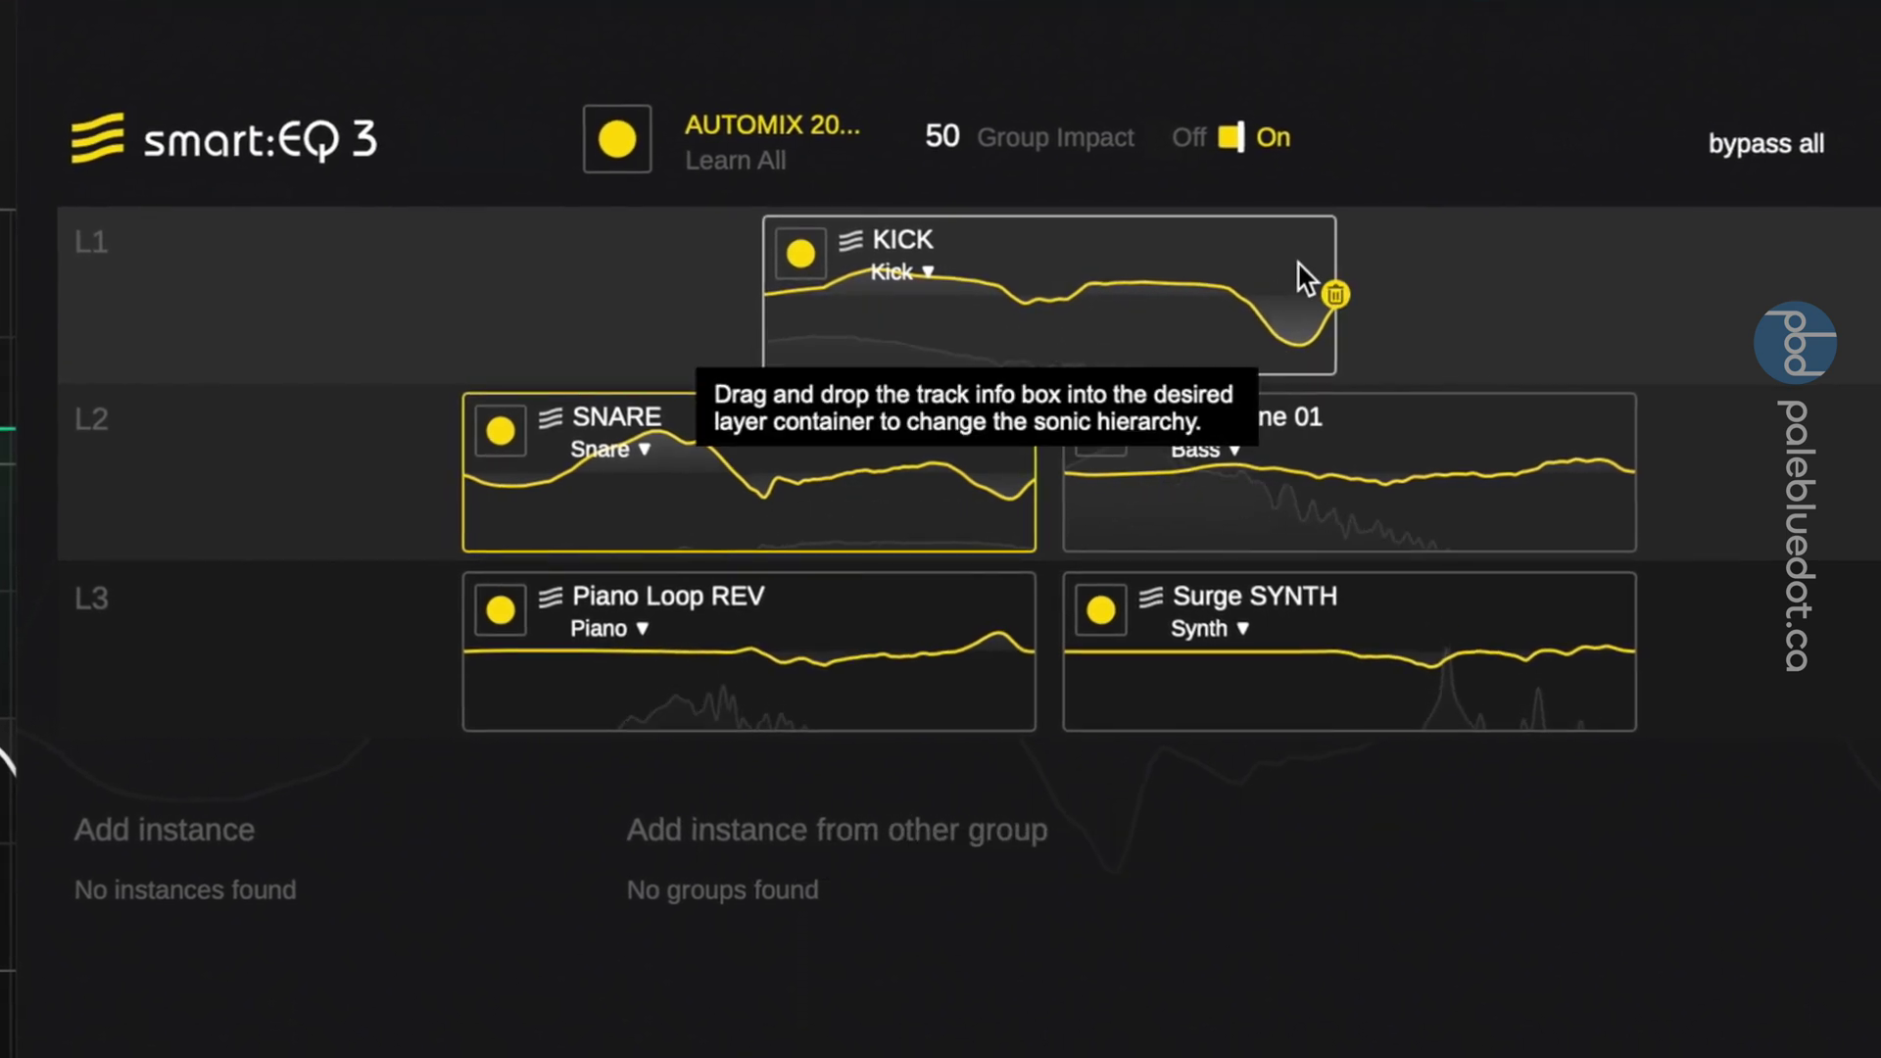
- Turn the AUTOMIX group's cross-channel processing on, then compare with 'bypass all' and re-enable every instance
left_click(1229, 135)
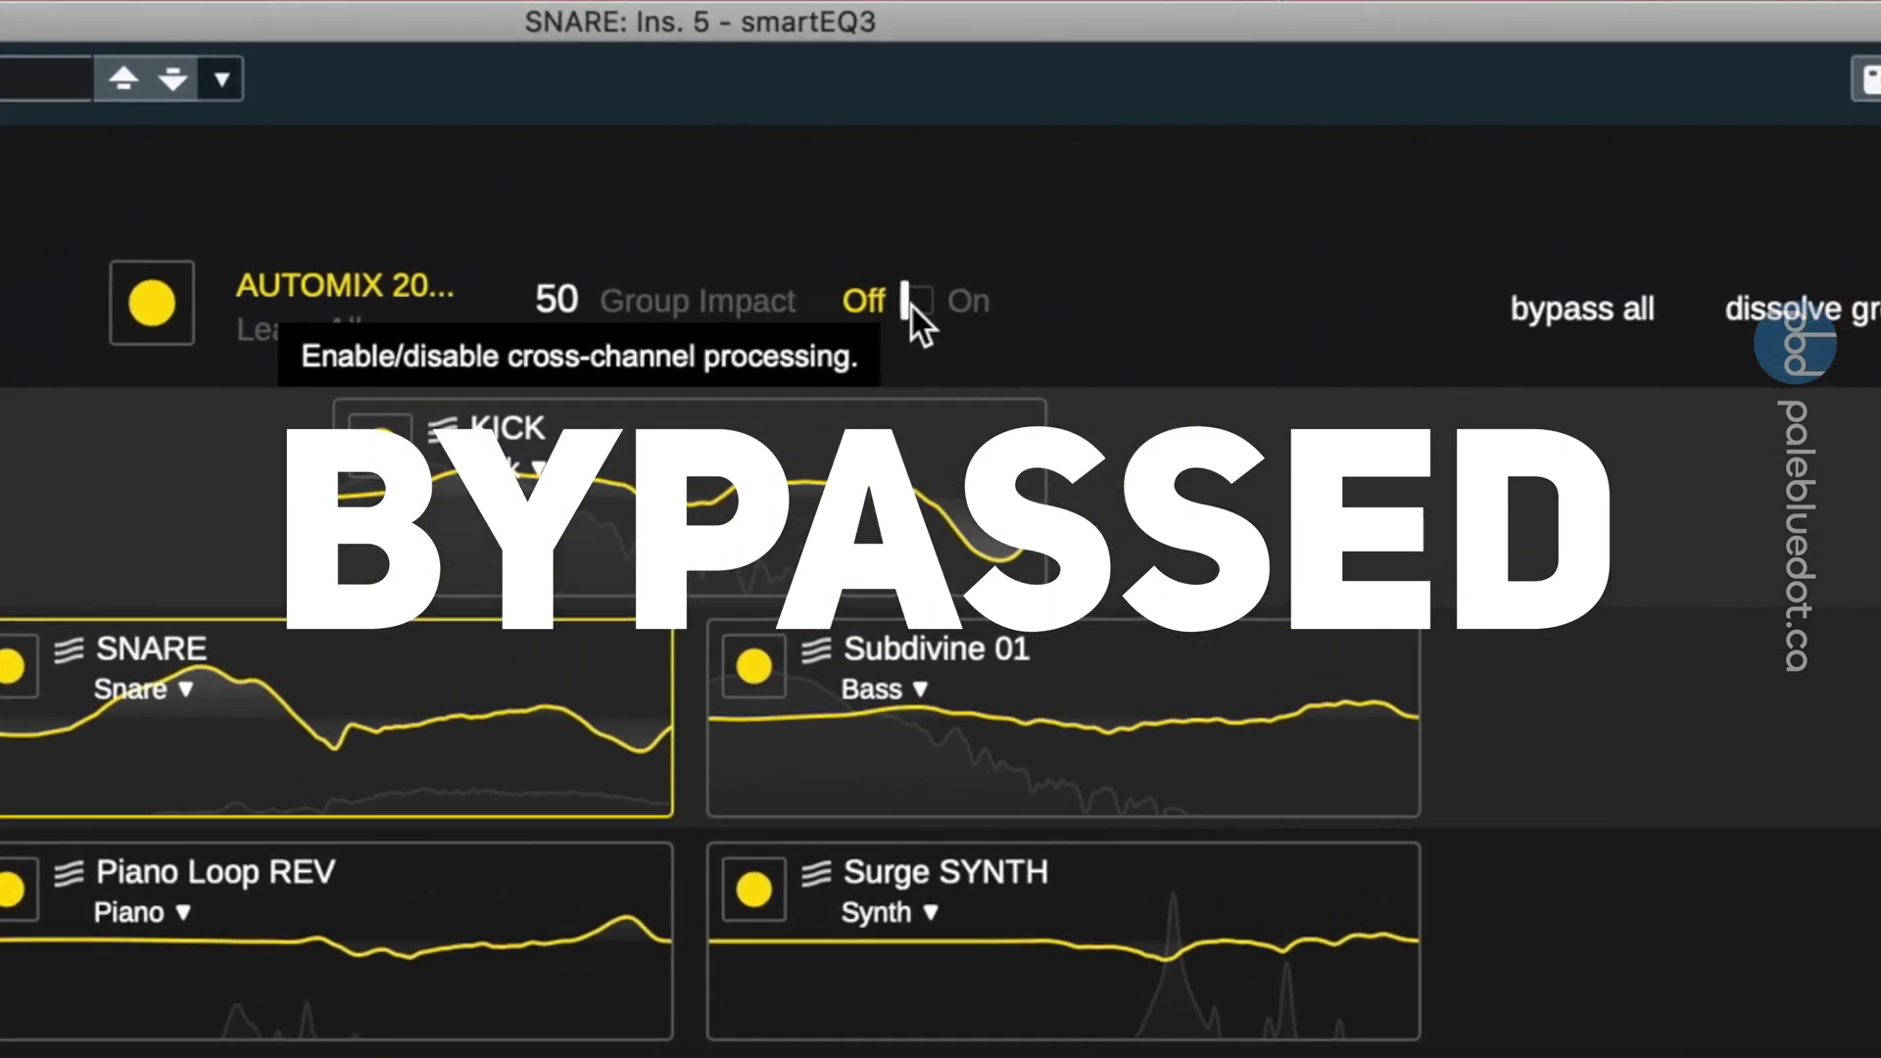
left_click(913, 307)
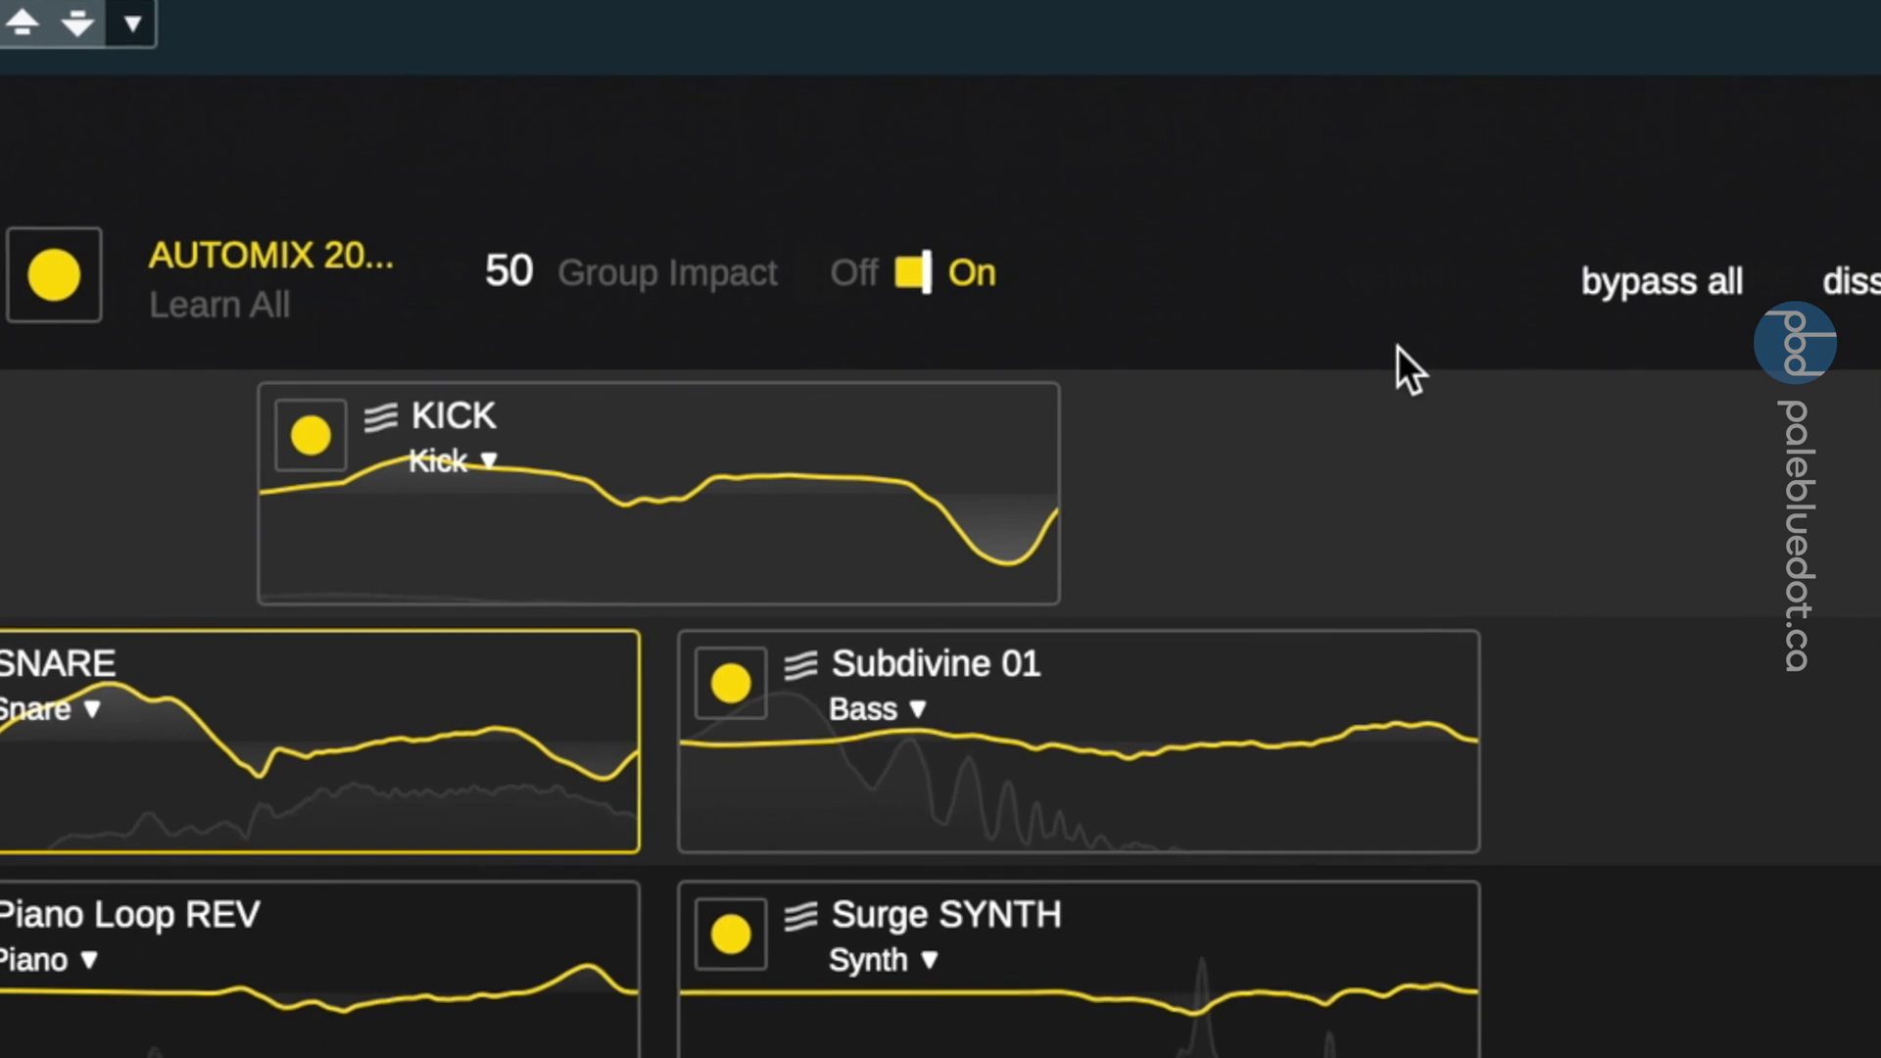
left_click(1657, 282)
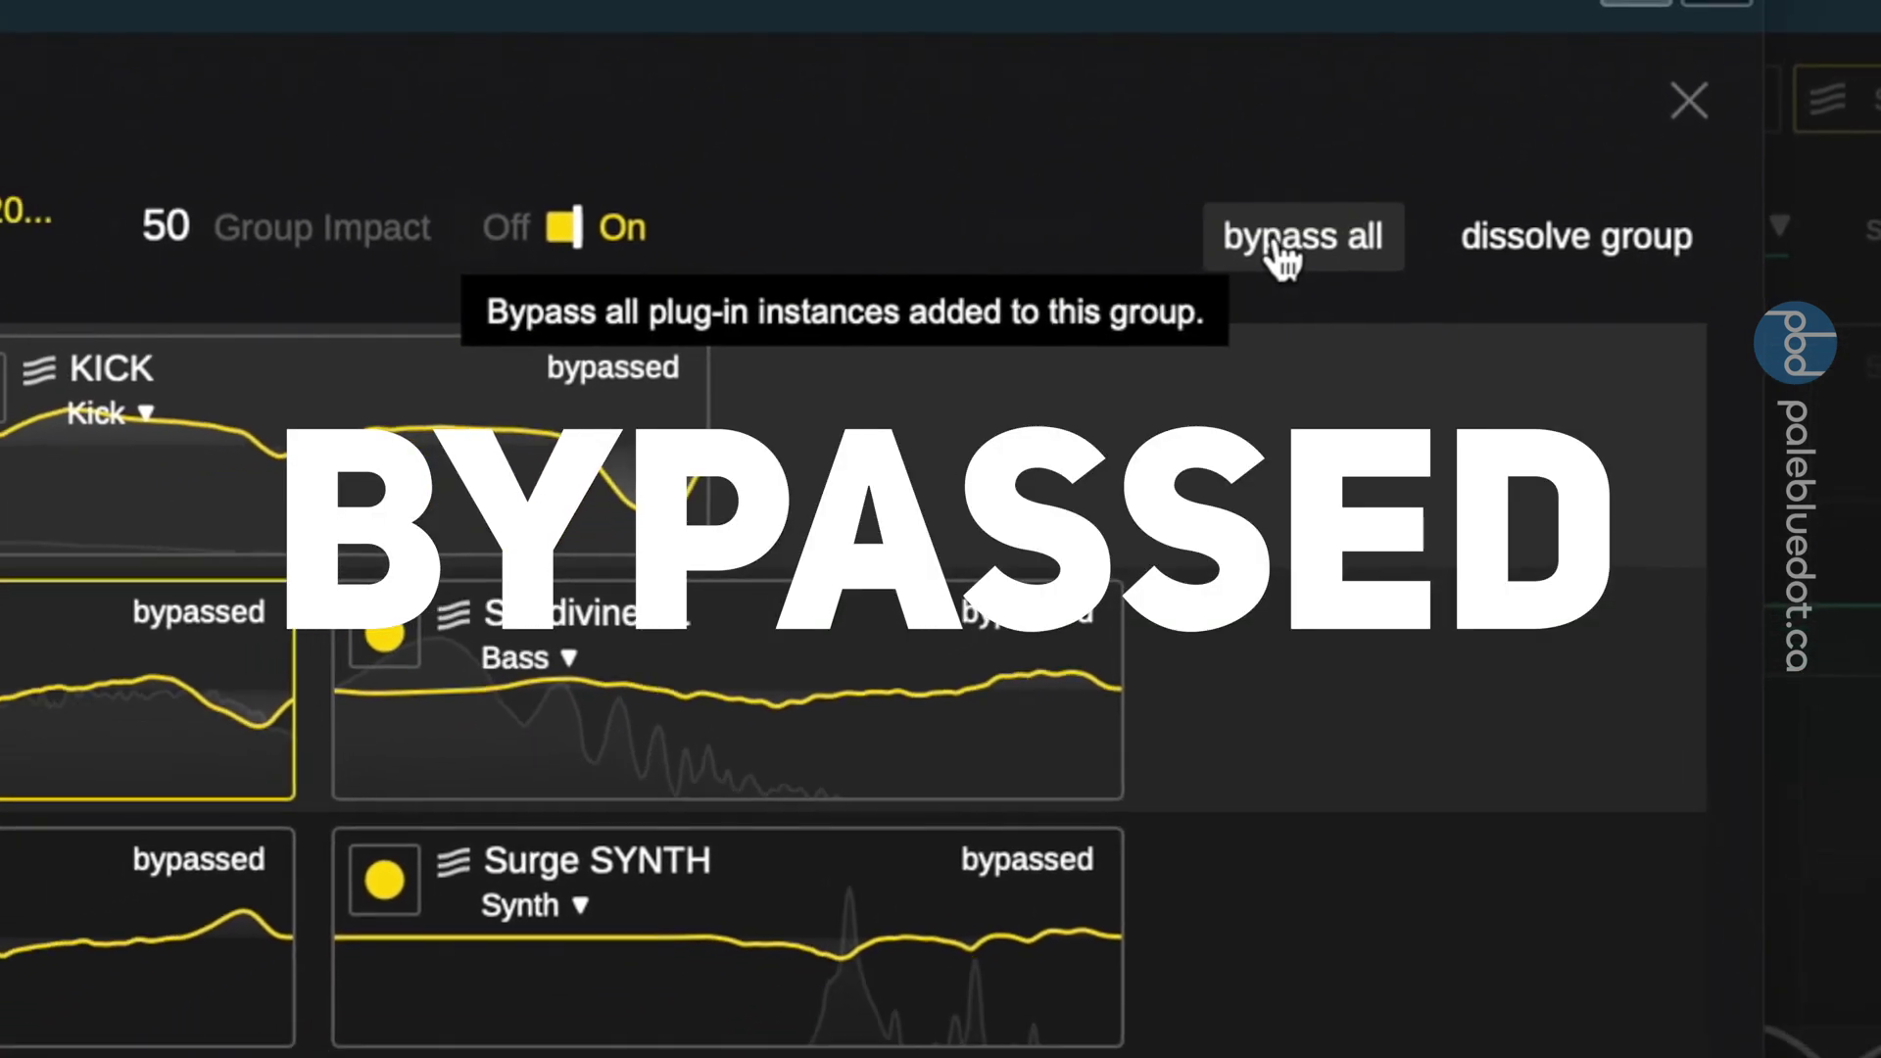
left_click(1350, 240)
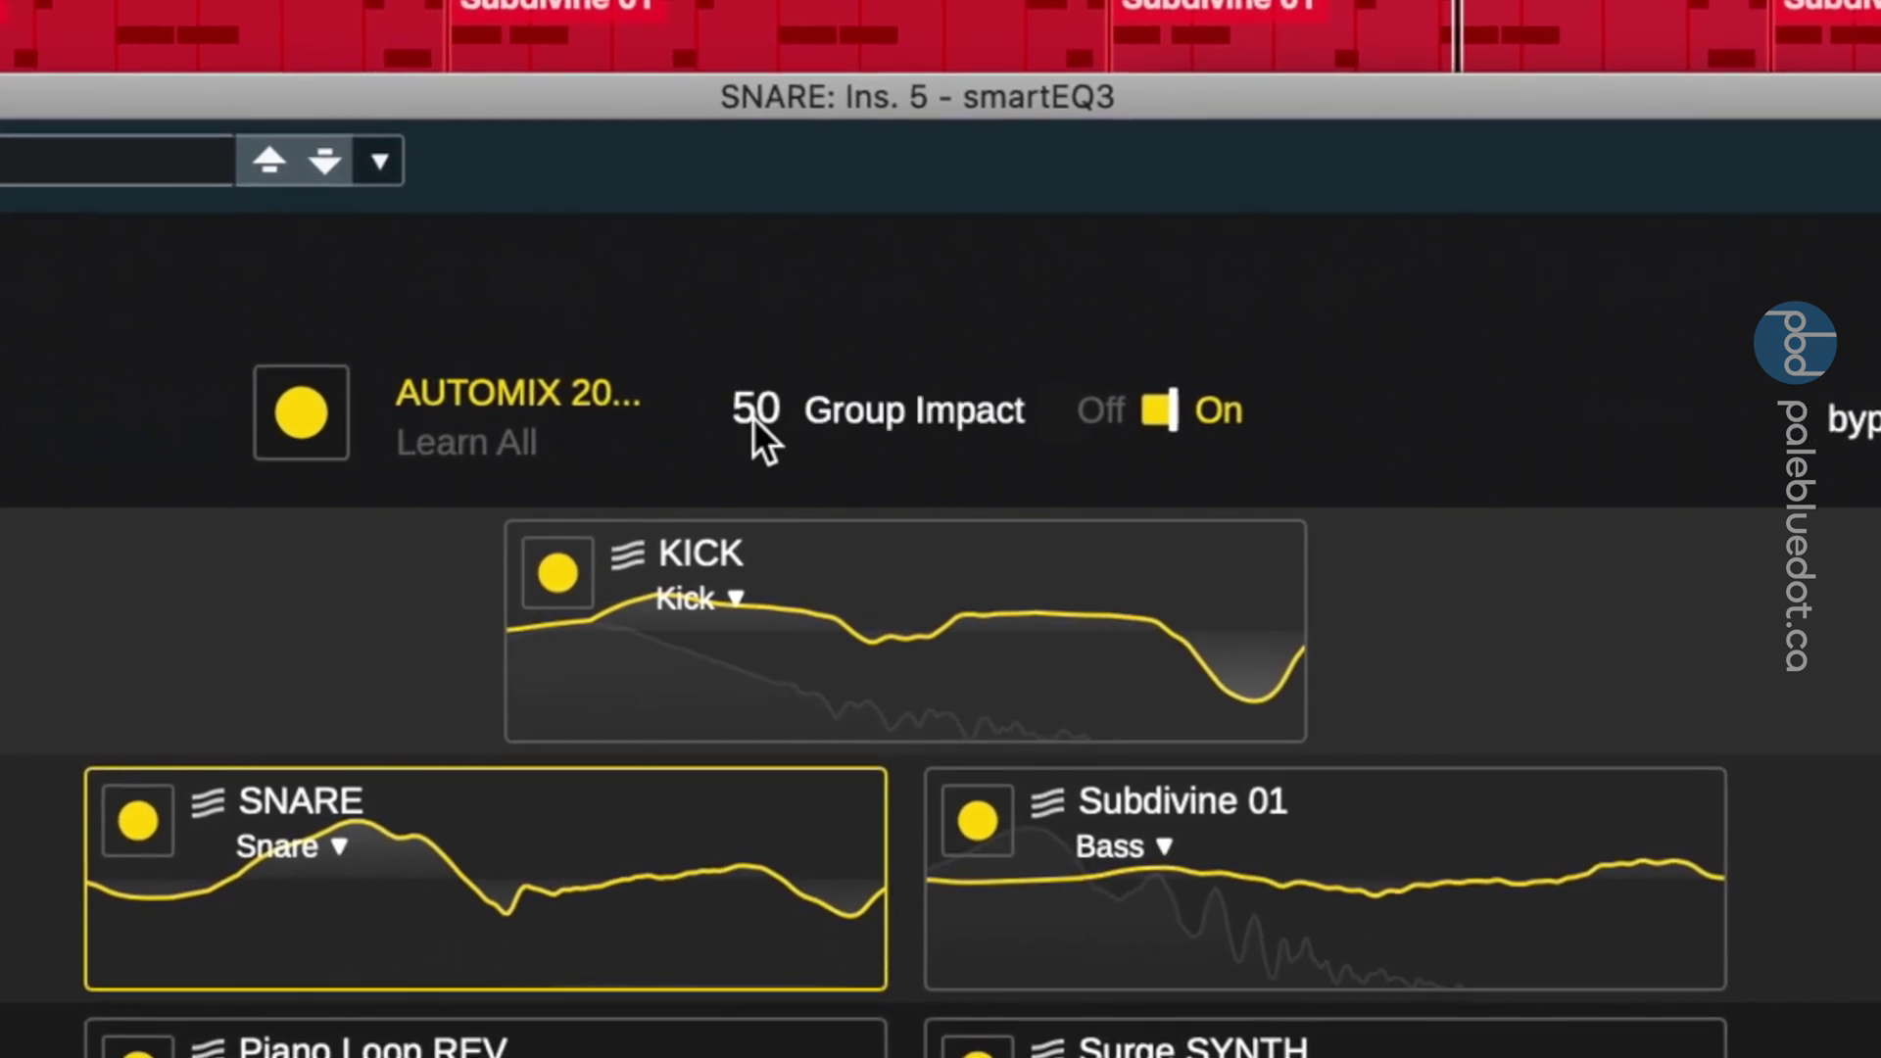
- Set Group Impact to 150, move KICK down to L3 and Subdivine 01 up to L1
left_click_drag(753, 417, 736, 264)
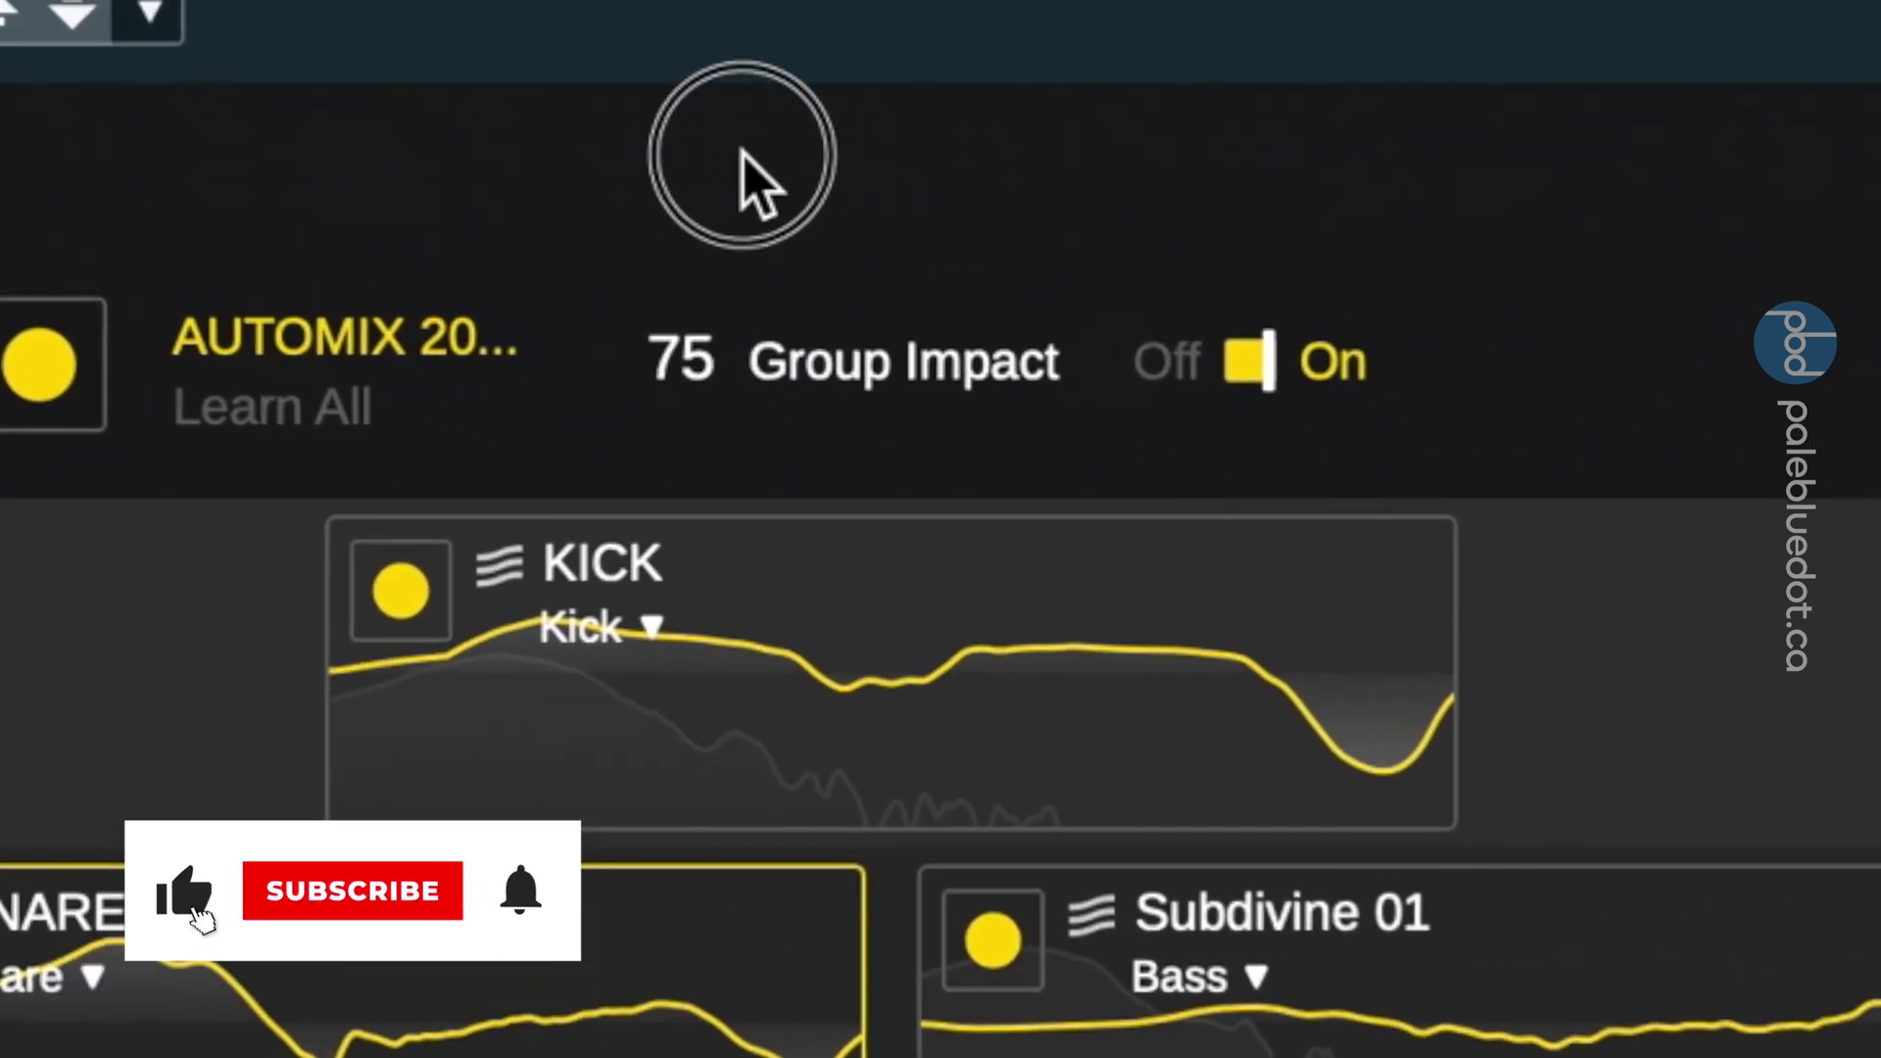
left_click_drag(741, 155, 799, 3)
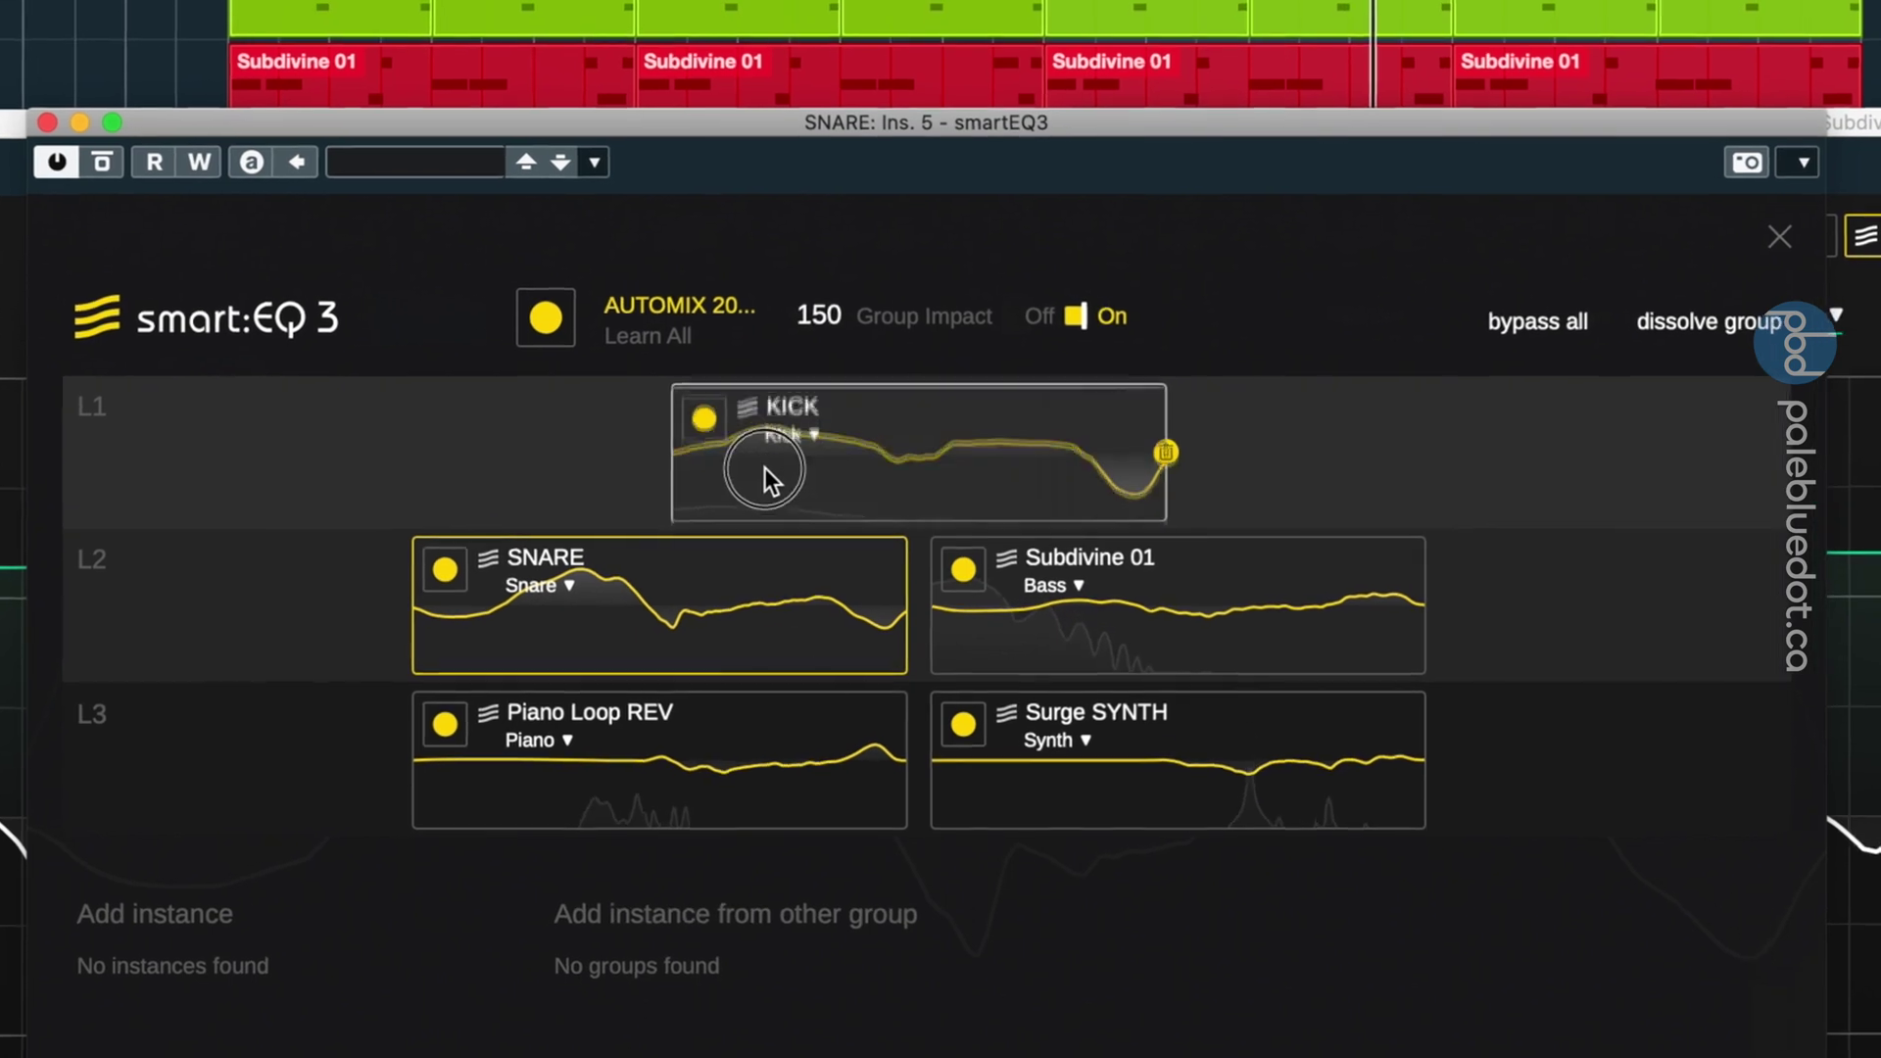
mouse_move(765, 468)
left_mouse_down()
mouse_move(682, 669)
mouse_move(496, 751)
left_mouse_up()
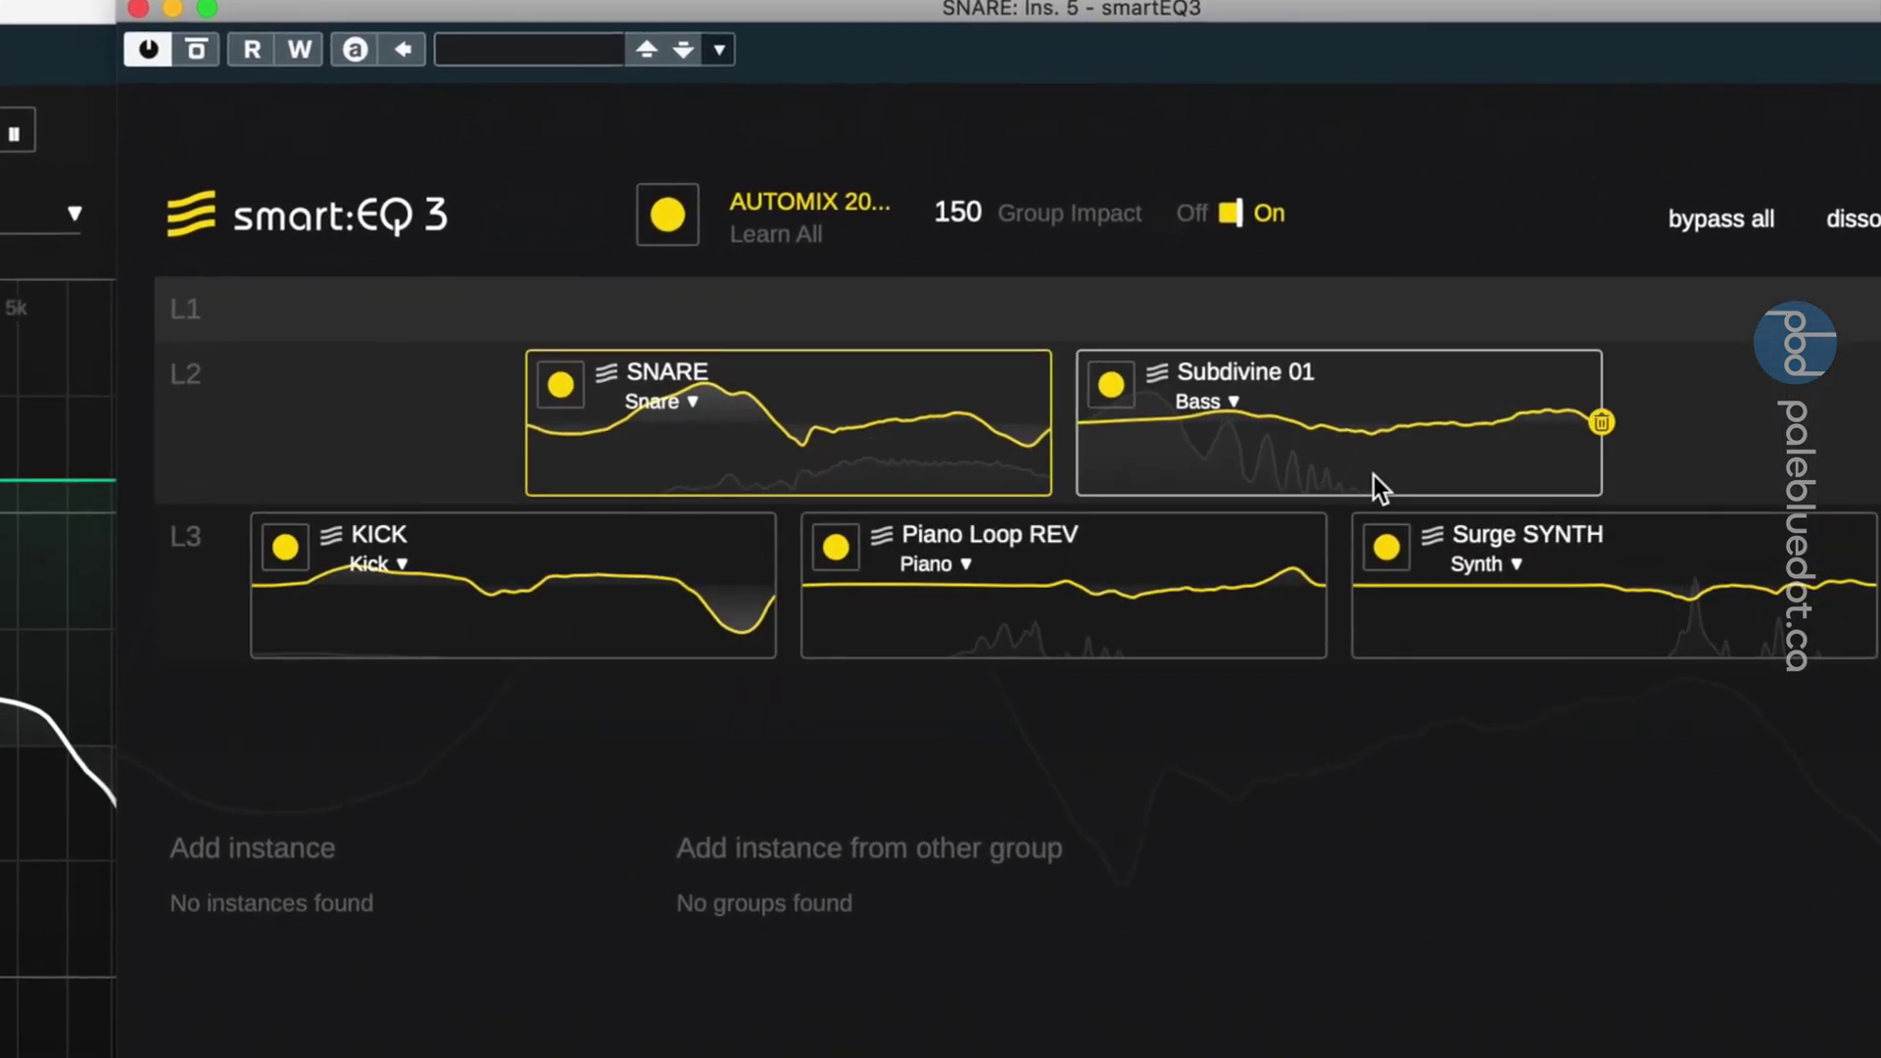
left_click_drag(1345, 426, 1236, 316)
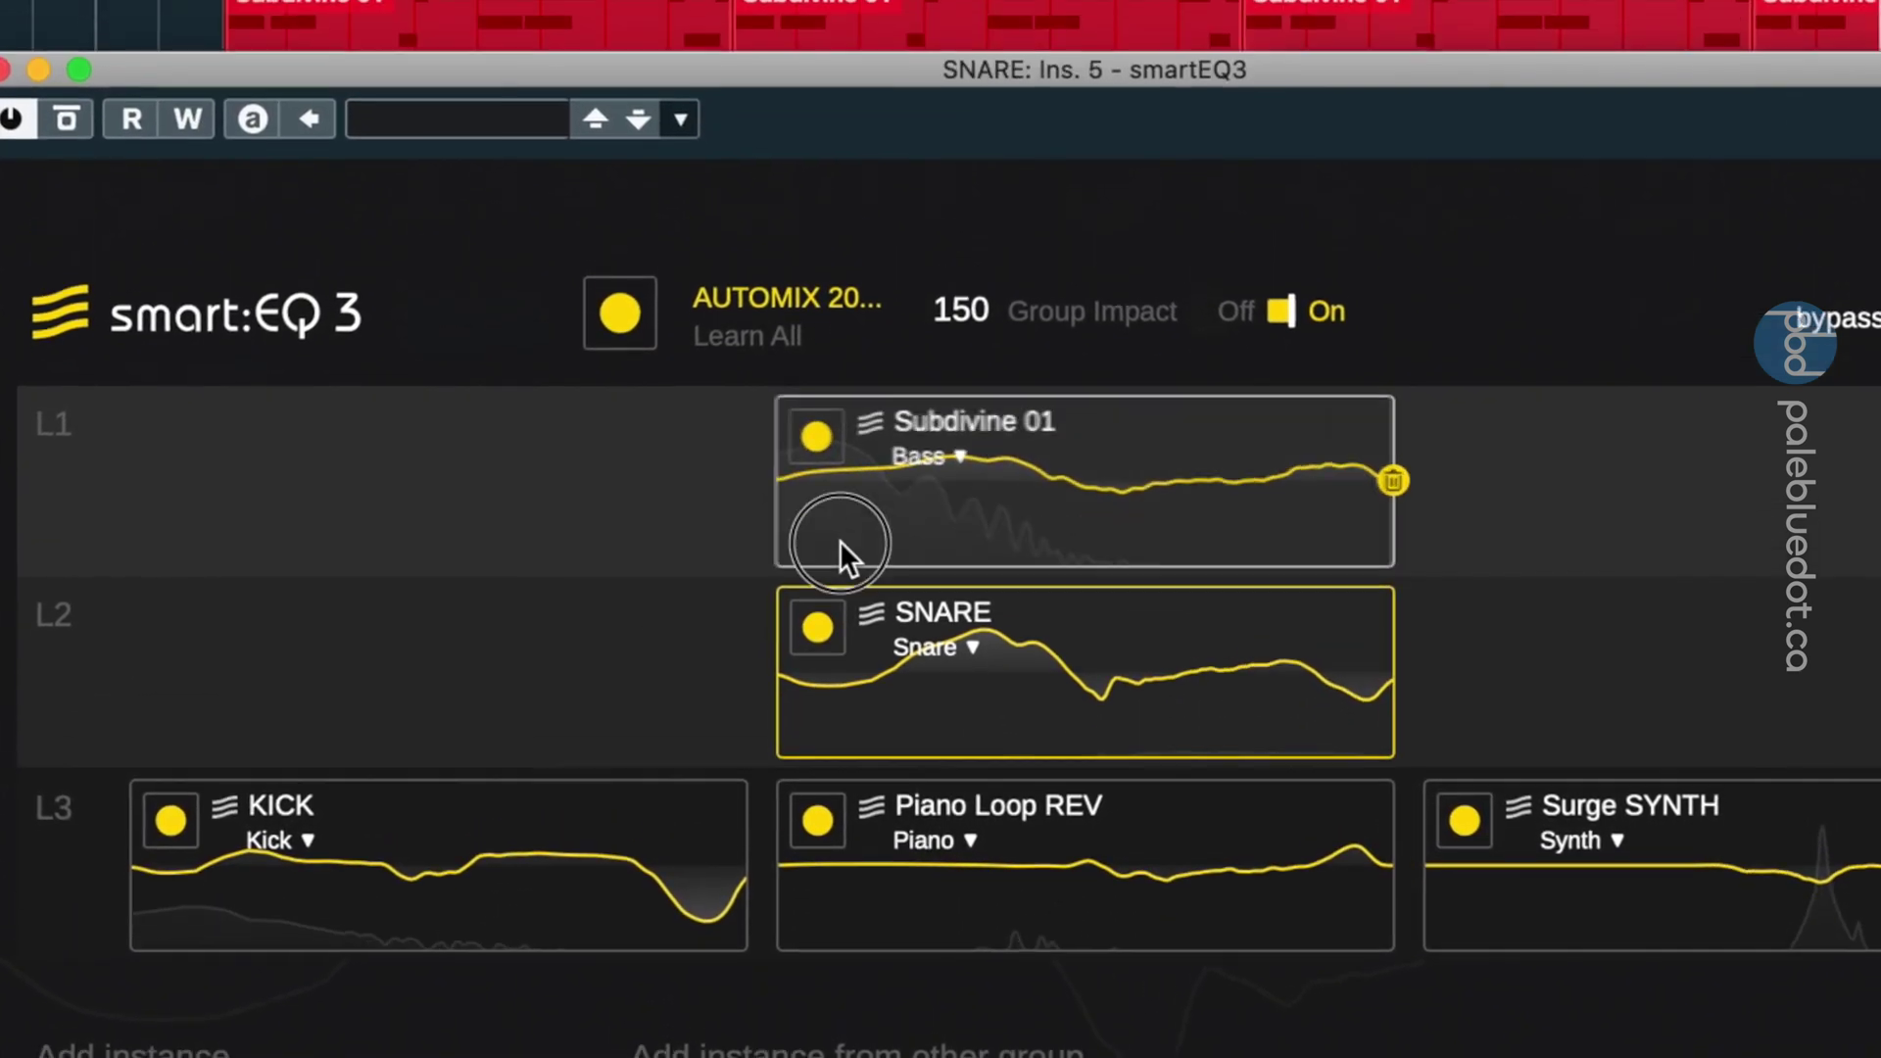
- Move Subdivine 01 to L2 and KICK back to L1, and toggle cross-channel processing off and on
left_click_drag(839, 541, 665, 671)
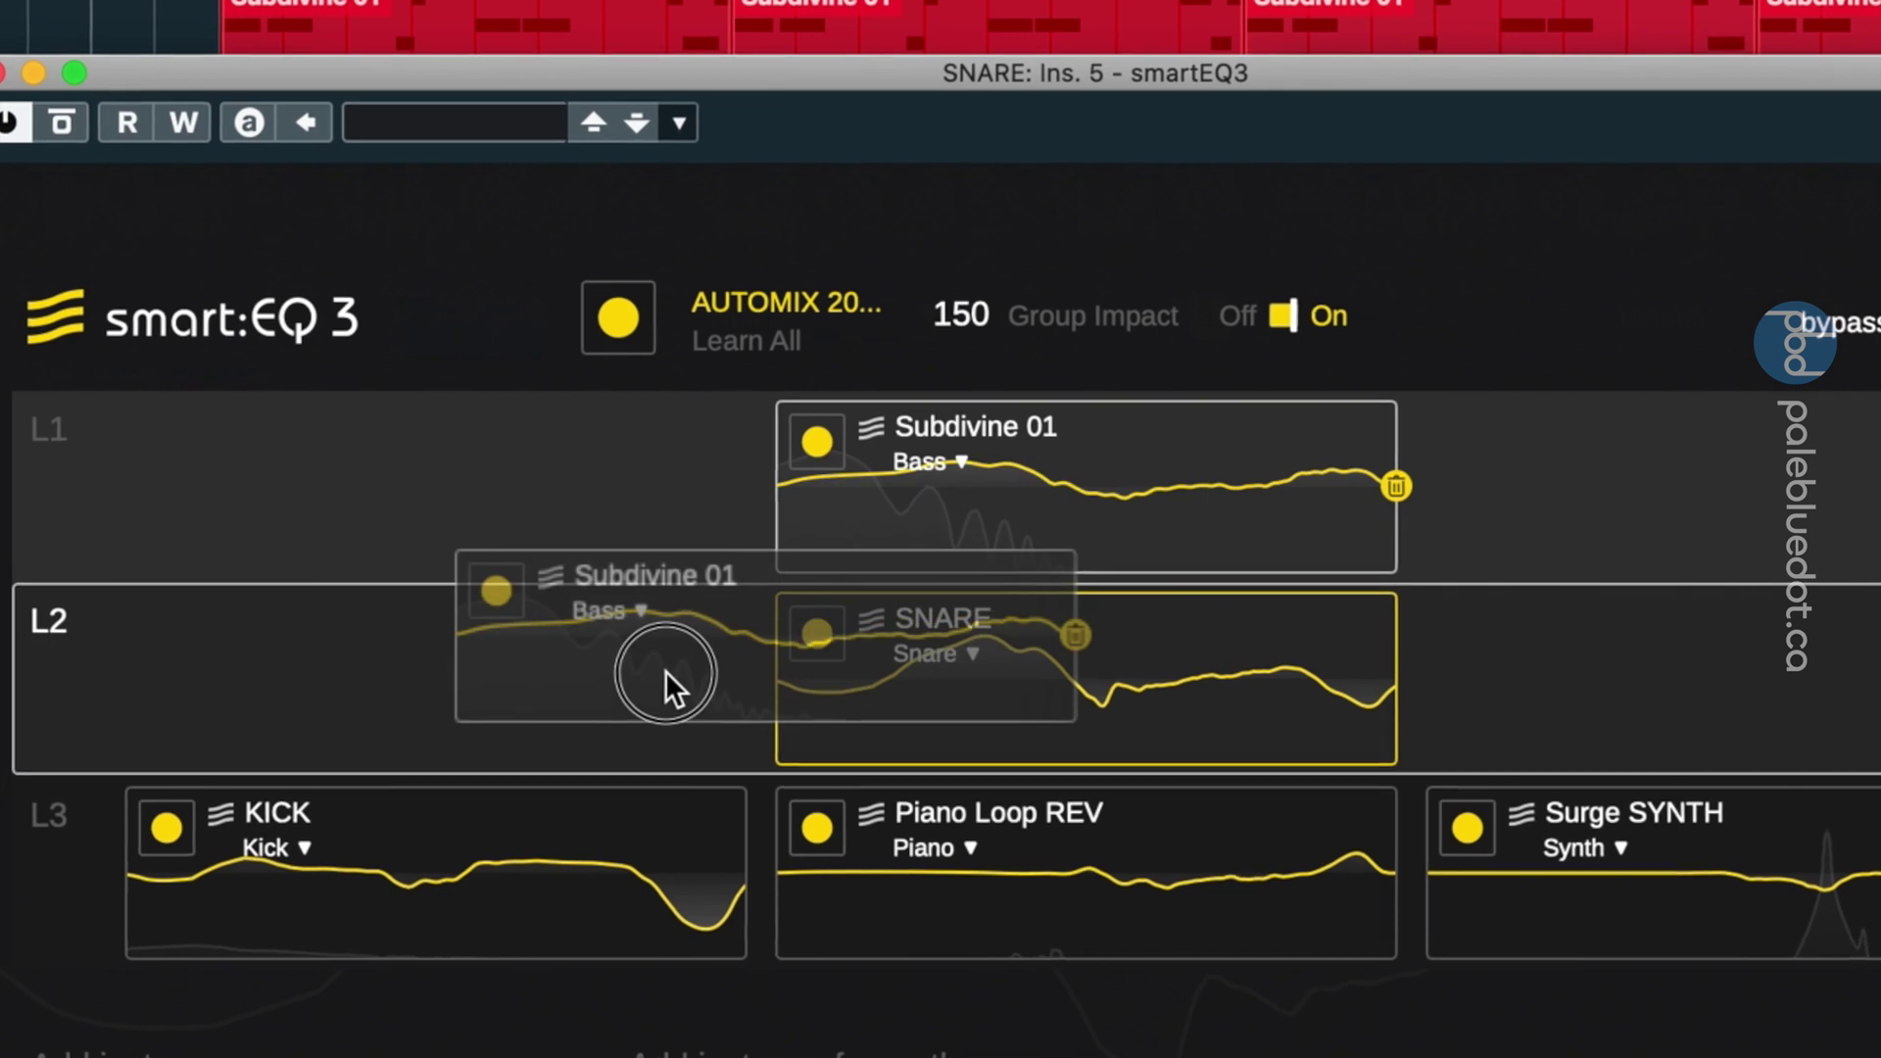
left_click_drag(634, 821, 1043, 430)
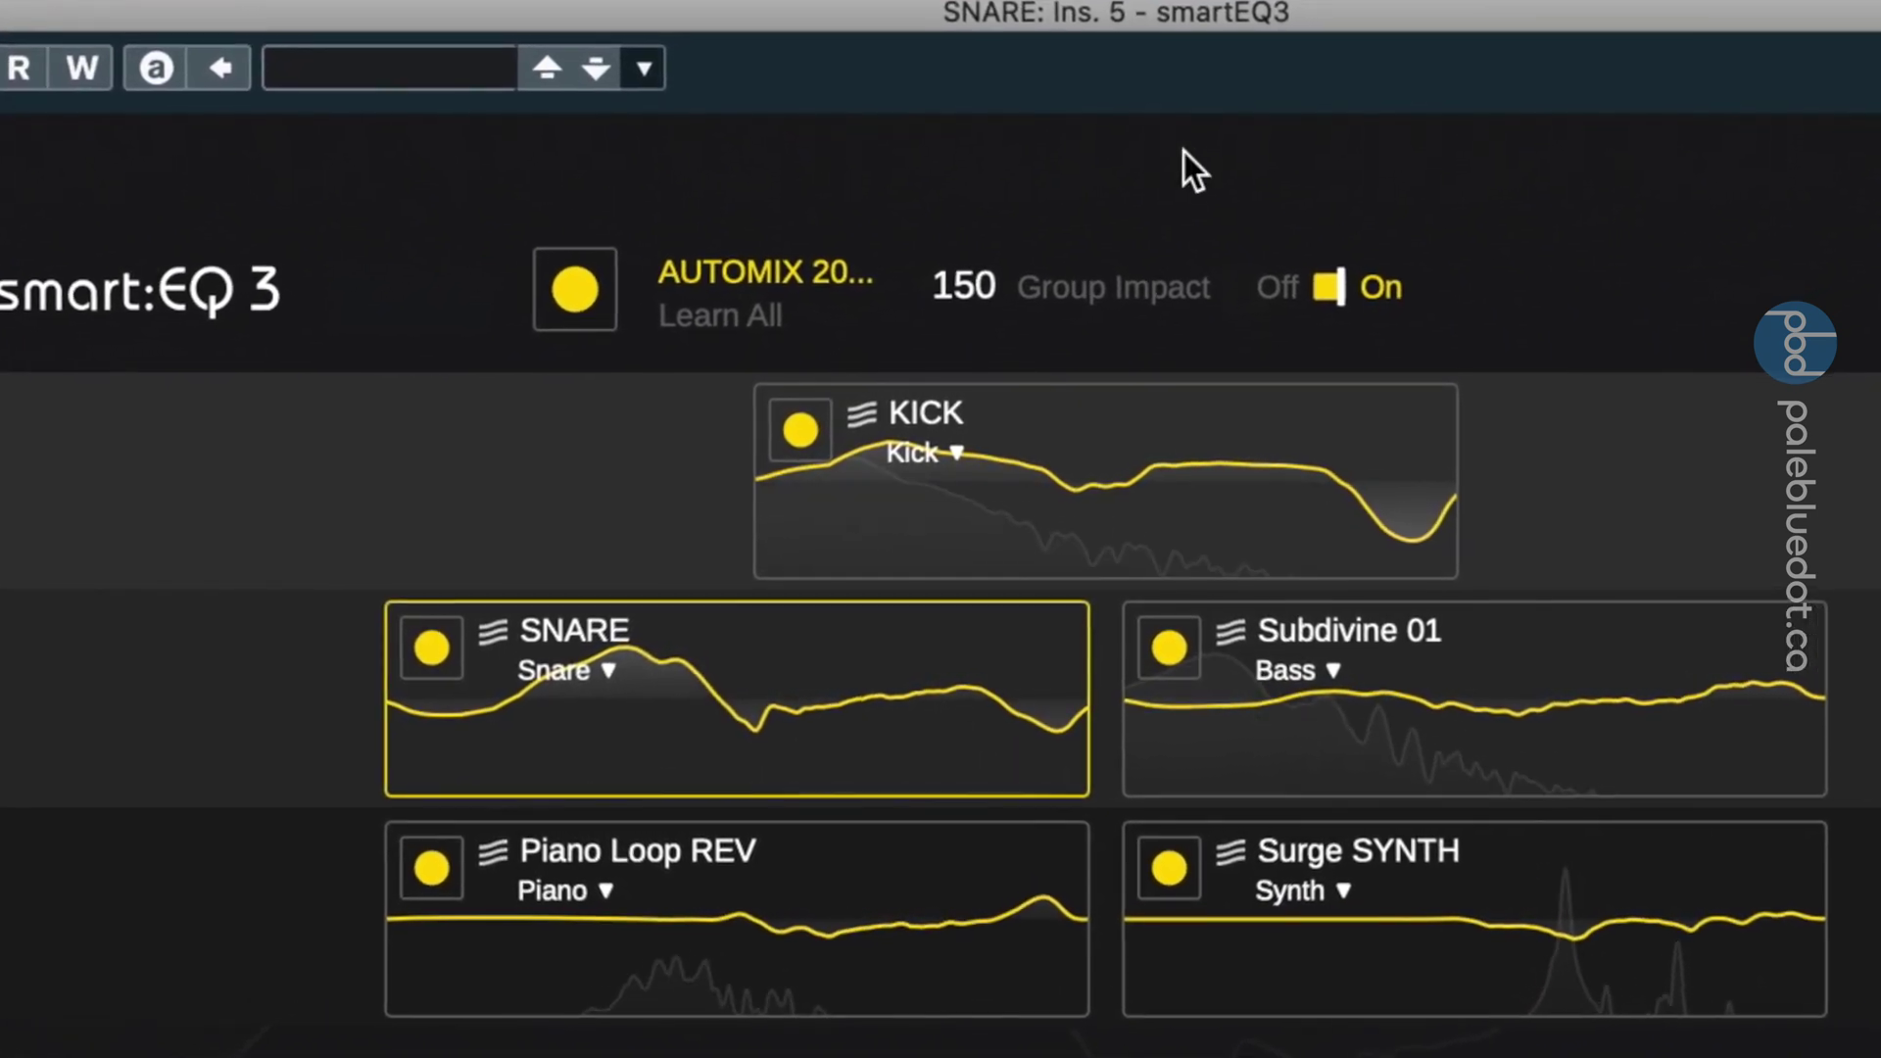
left_click(1326, 289)
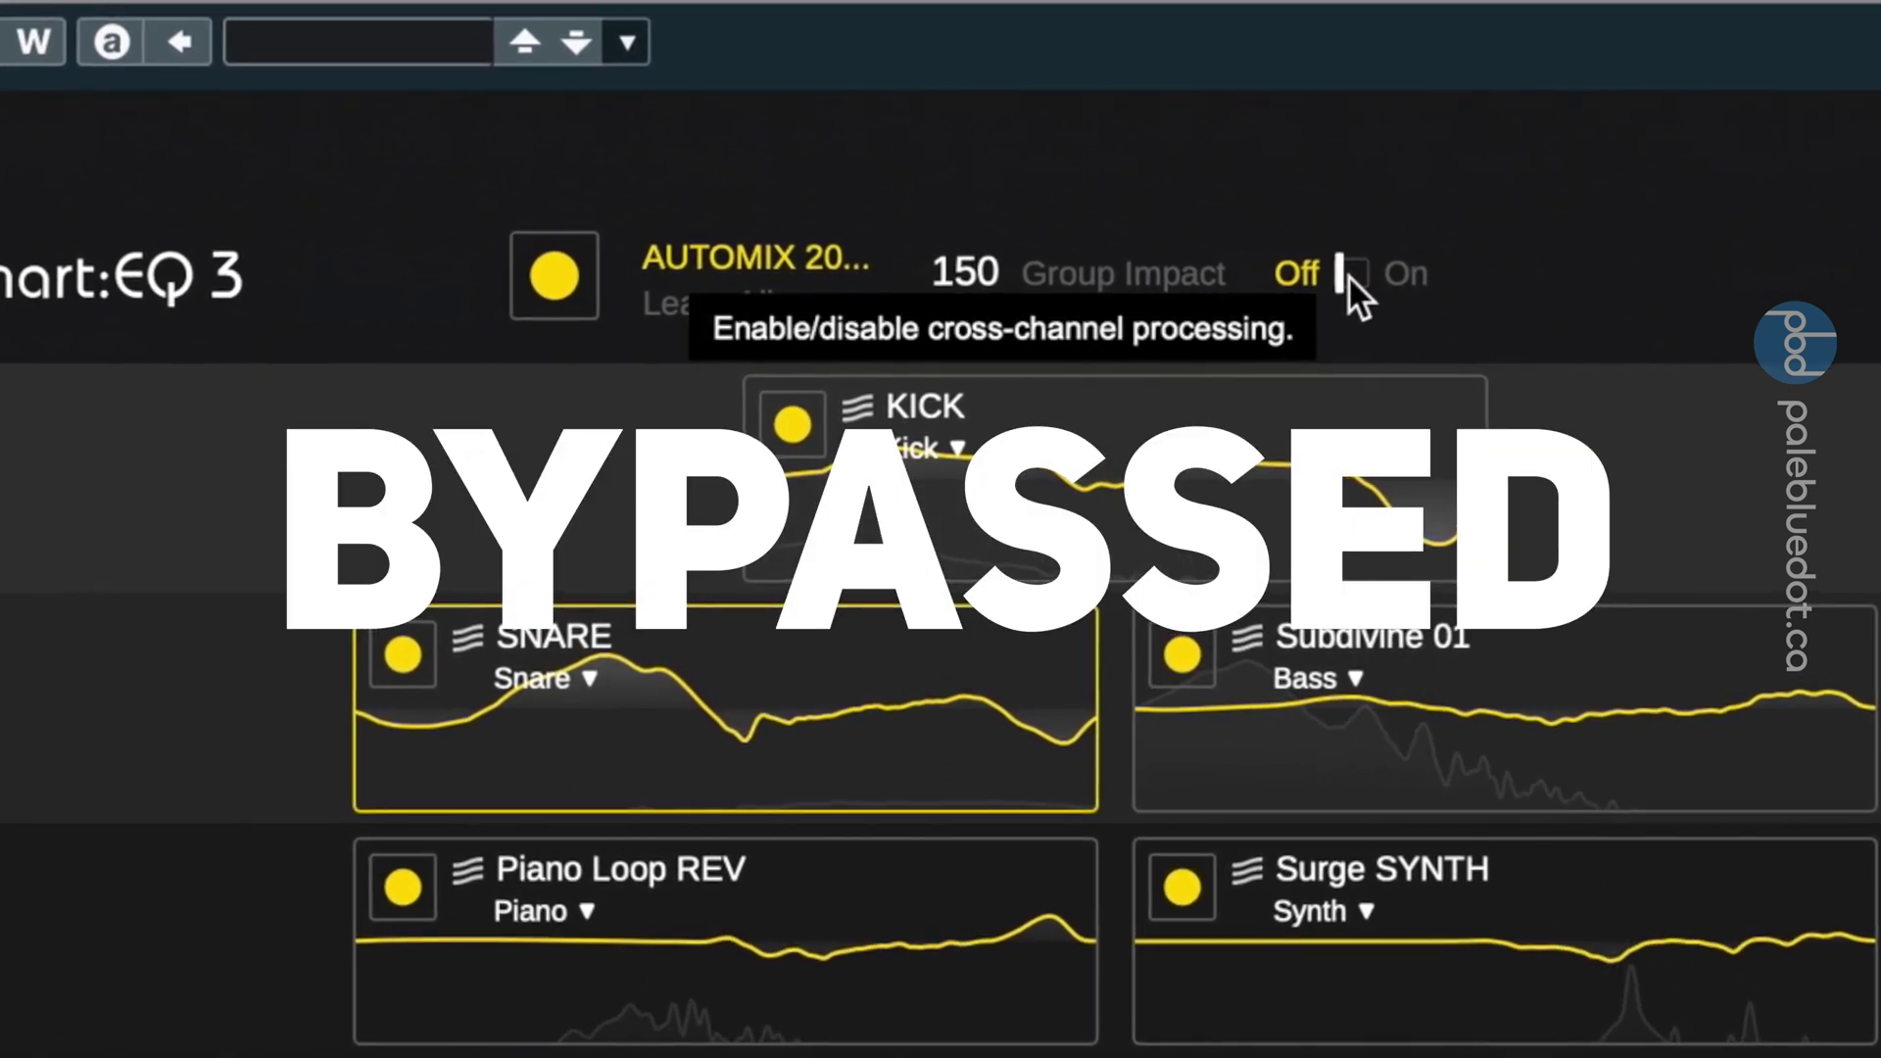
left_click(1357, 268)
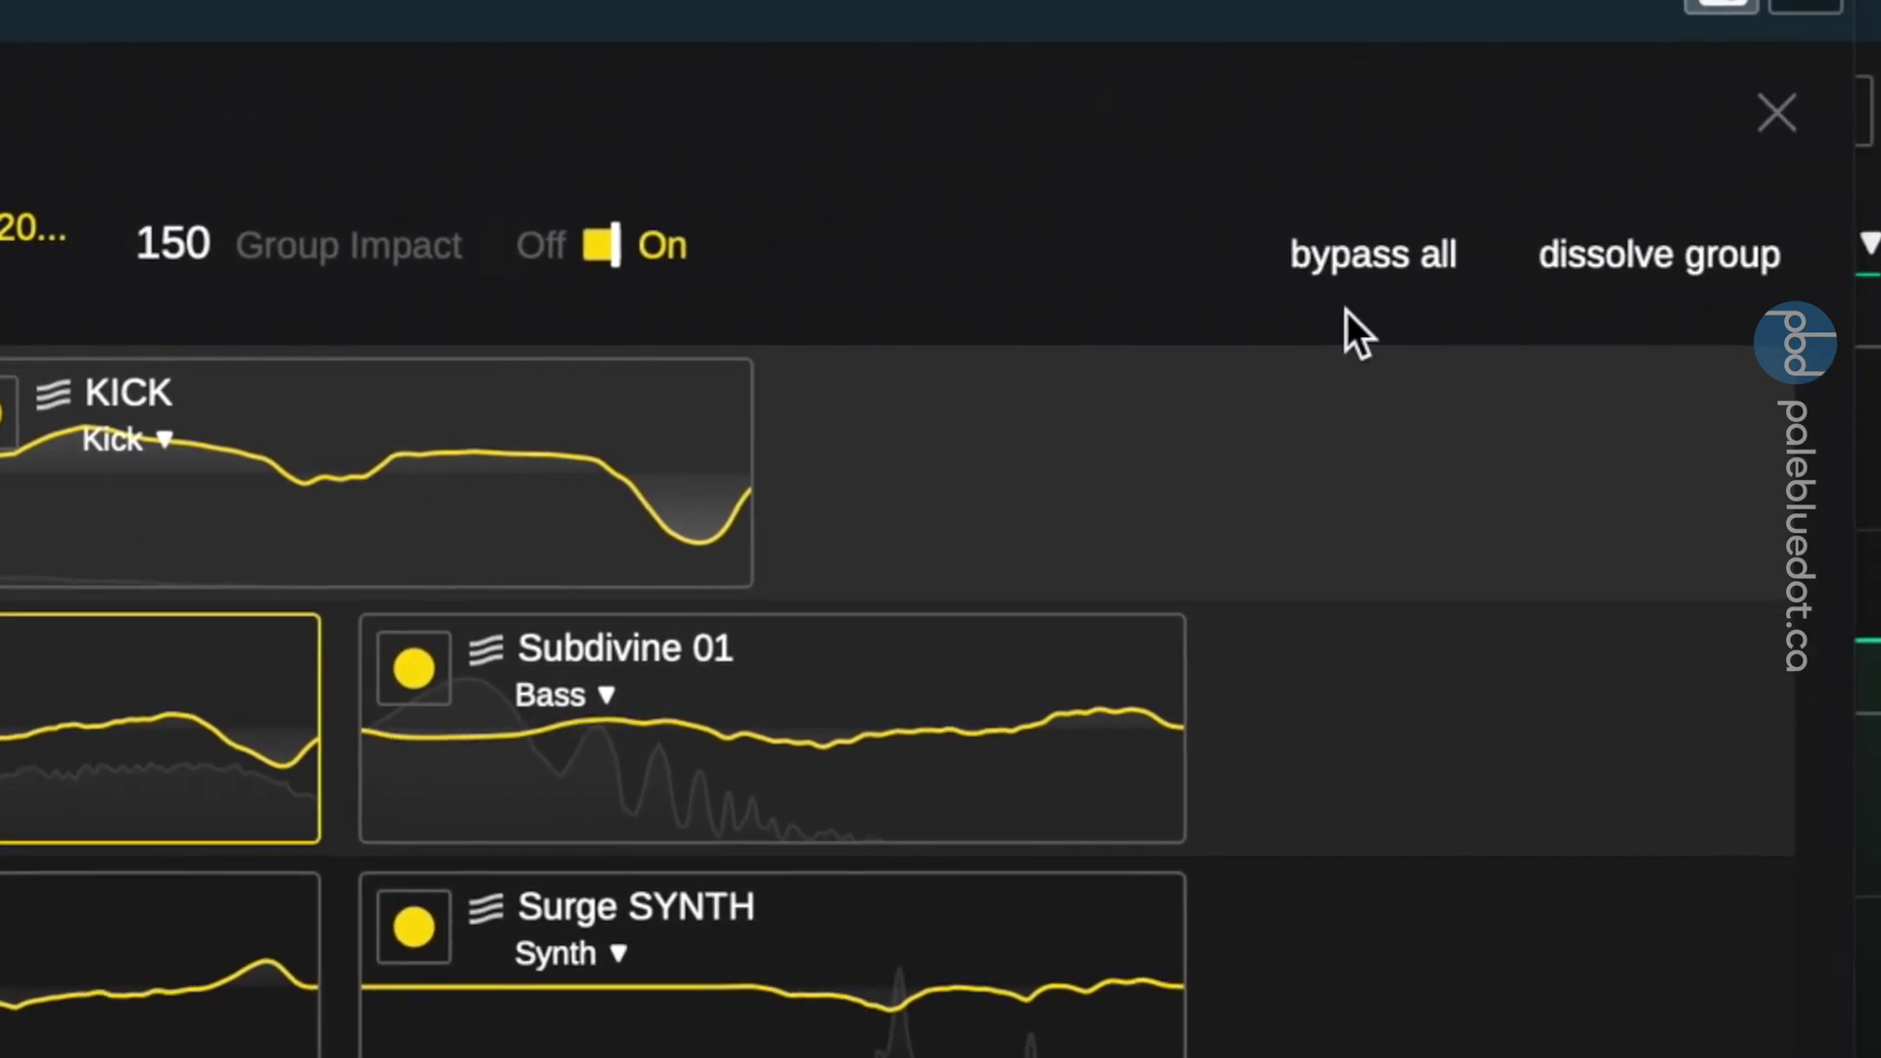
- Compare with 'bypass all' twice, leaving every group instance active
left_click(1404, 256)
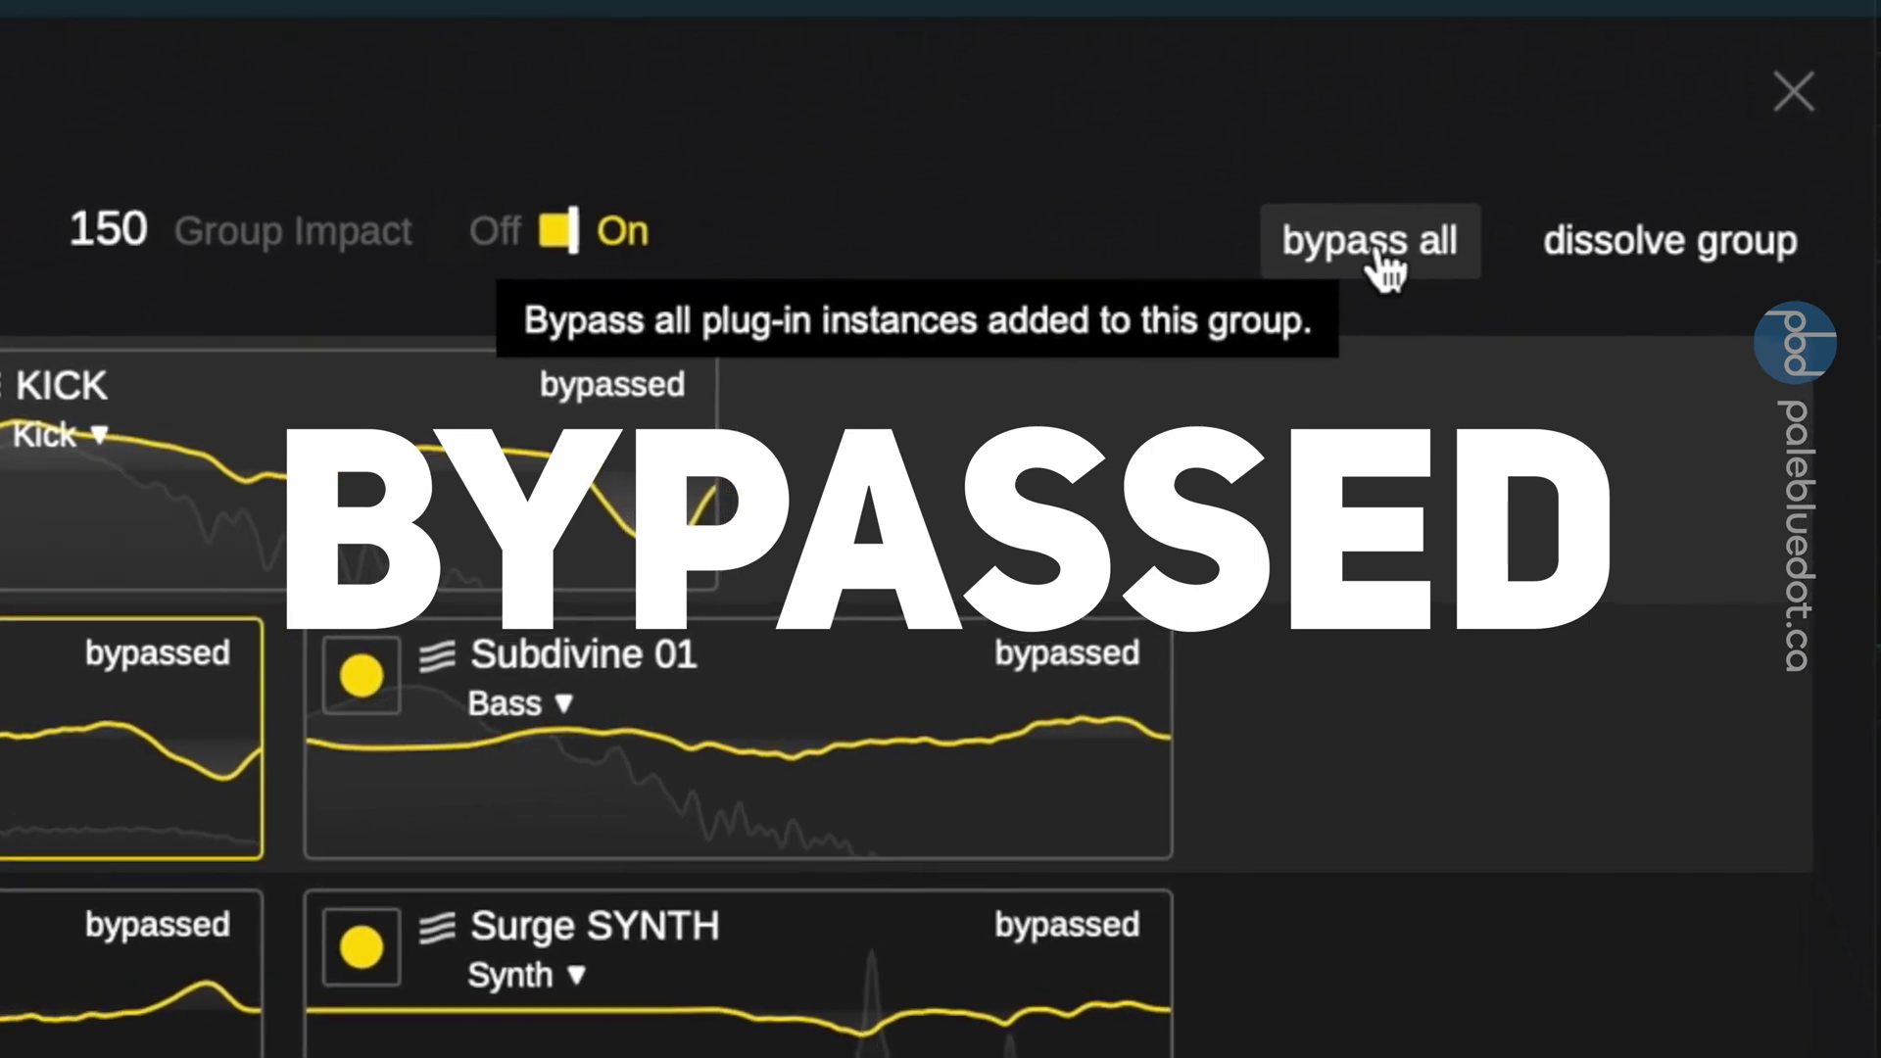
left_click(1382, 265)
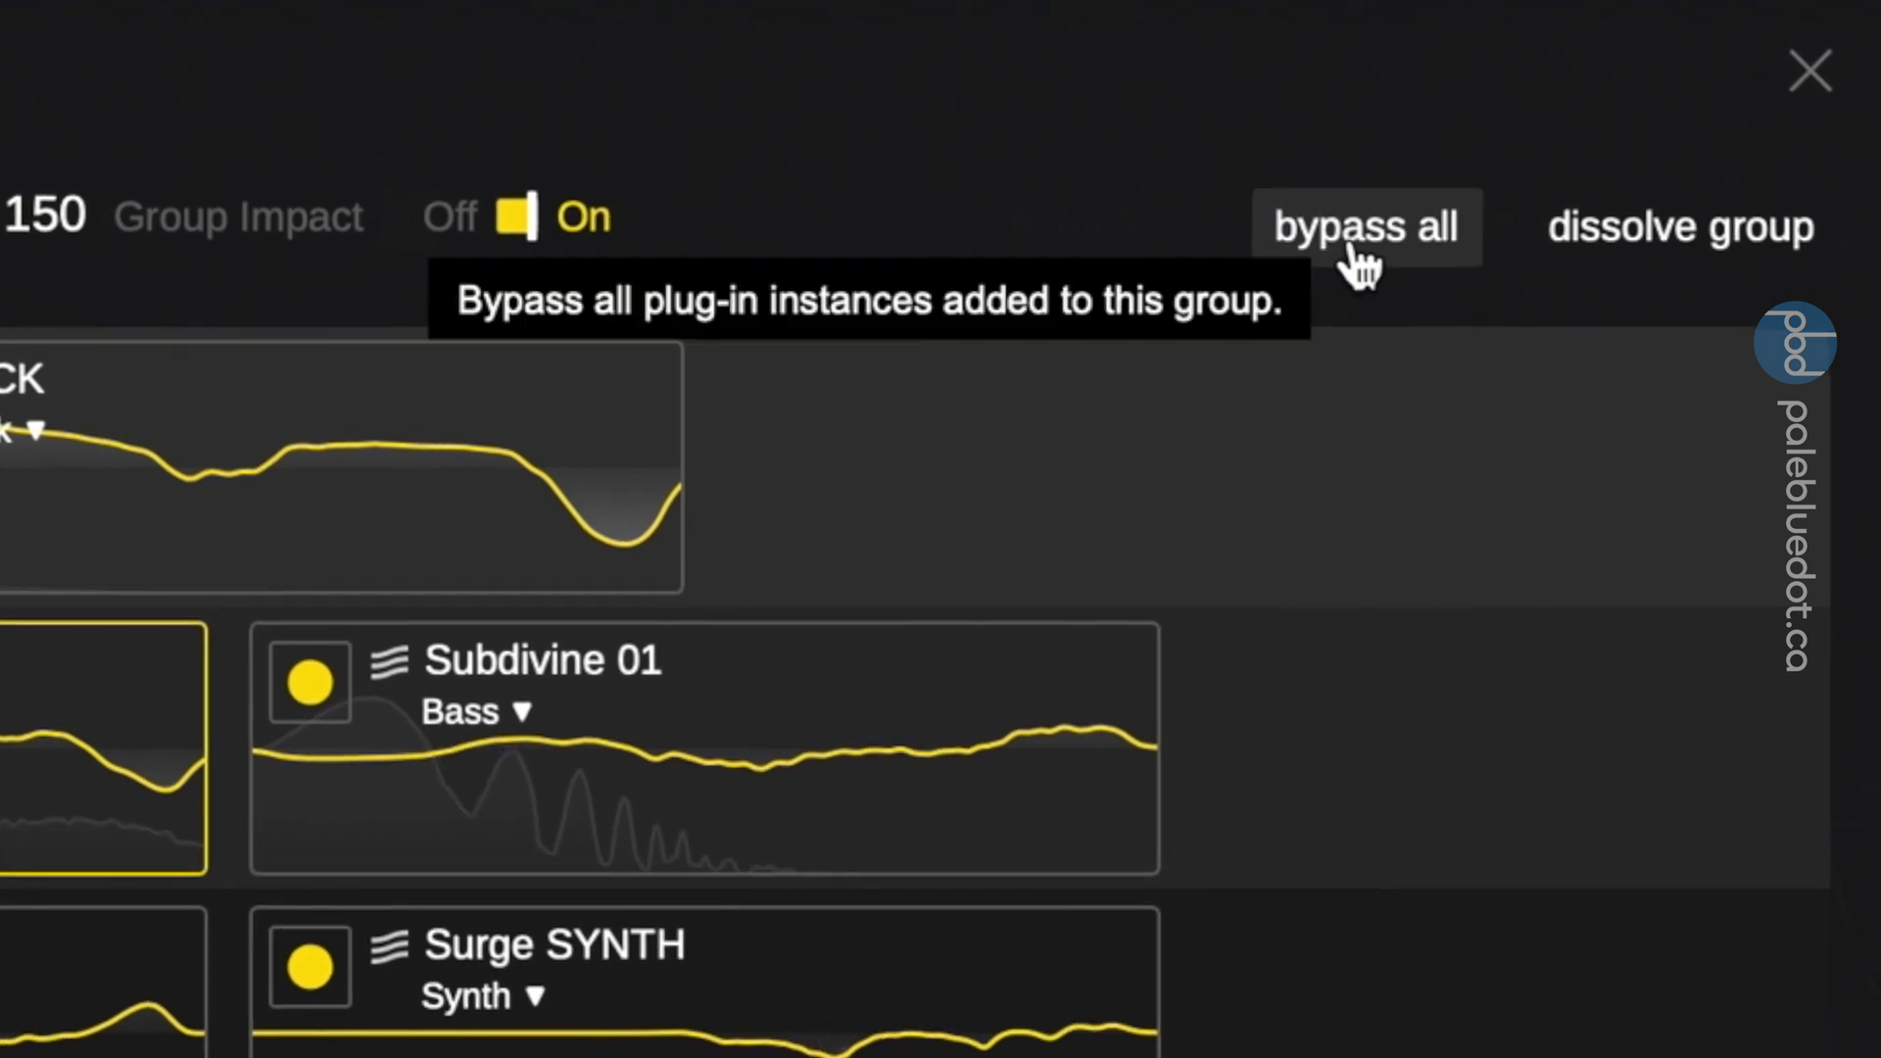
left_click(1359, 262)
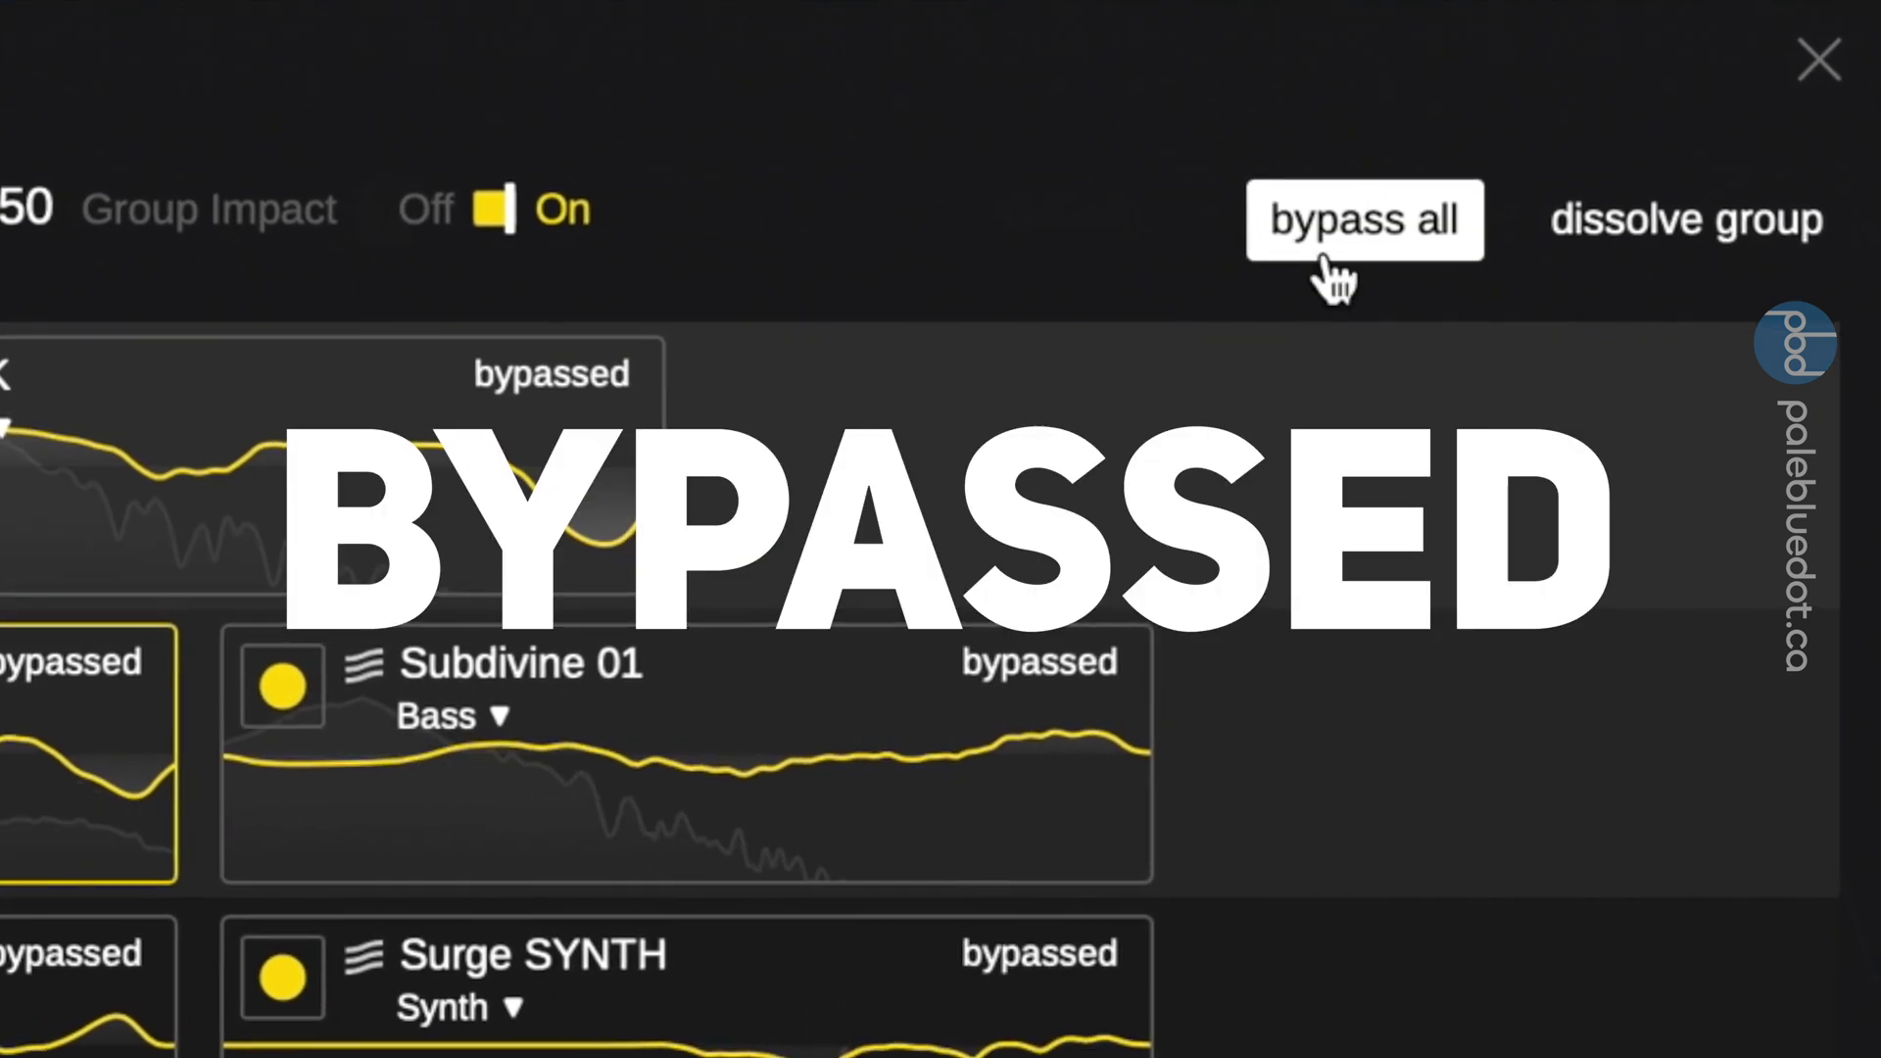
left_click(1355, 254)
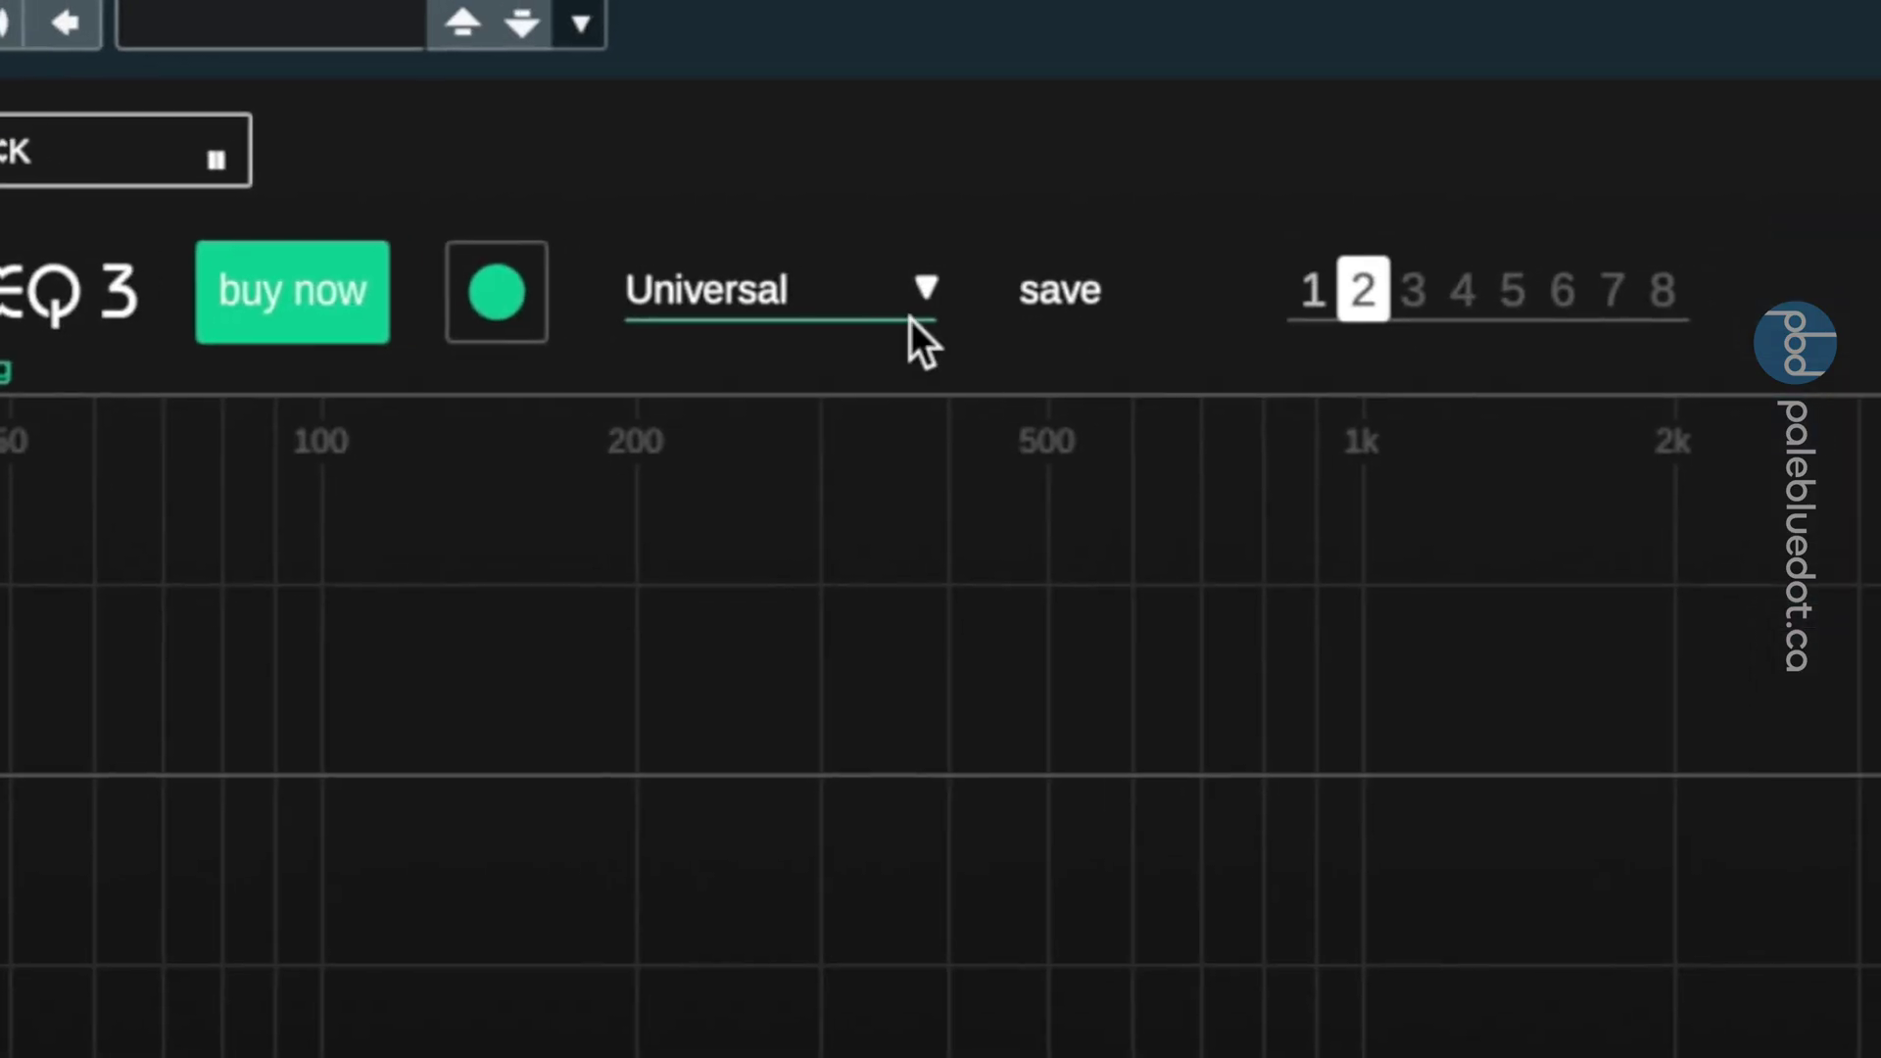
- Apply the Kick factory profile to the KICK track's smartEQ 3 and learn its filter
left_click(889, 287)
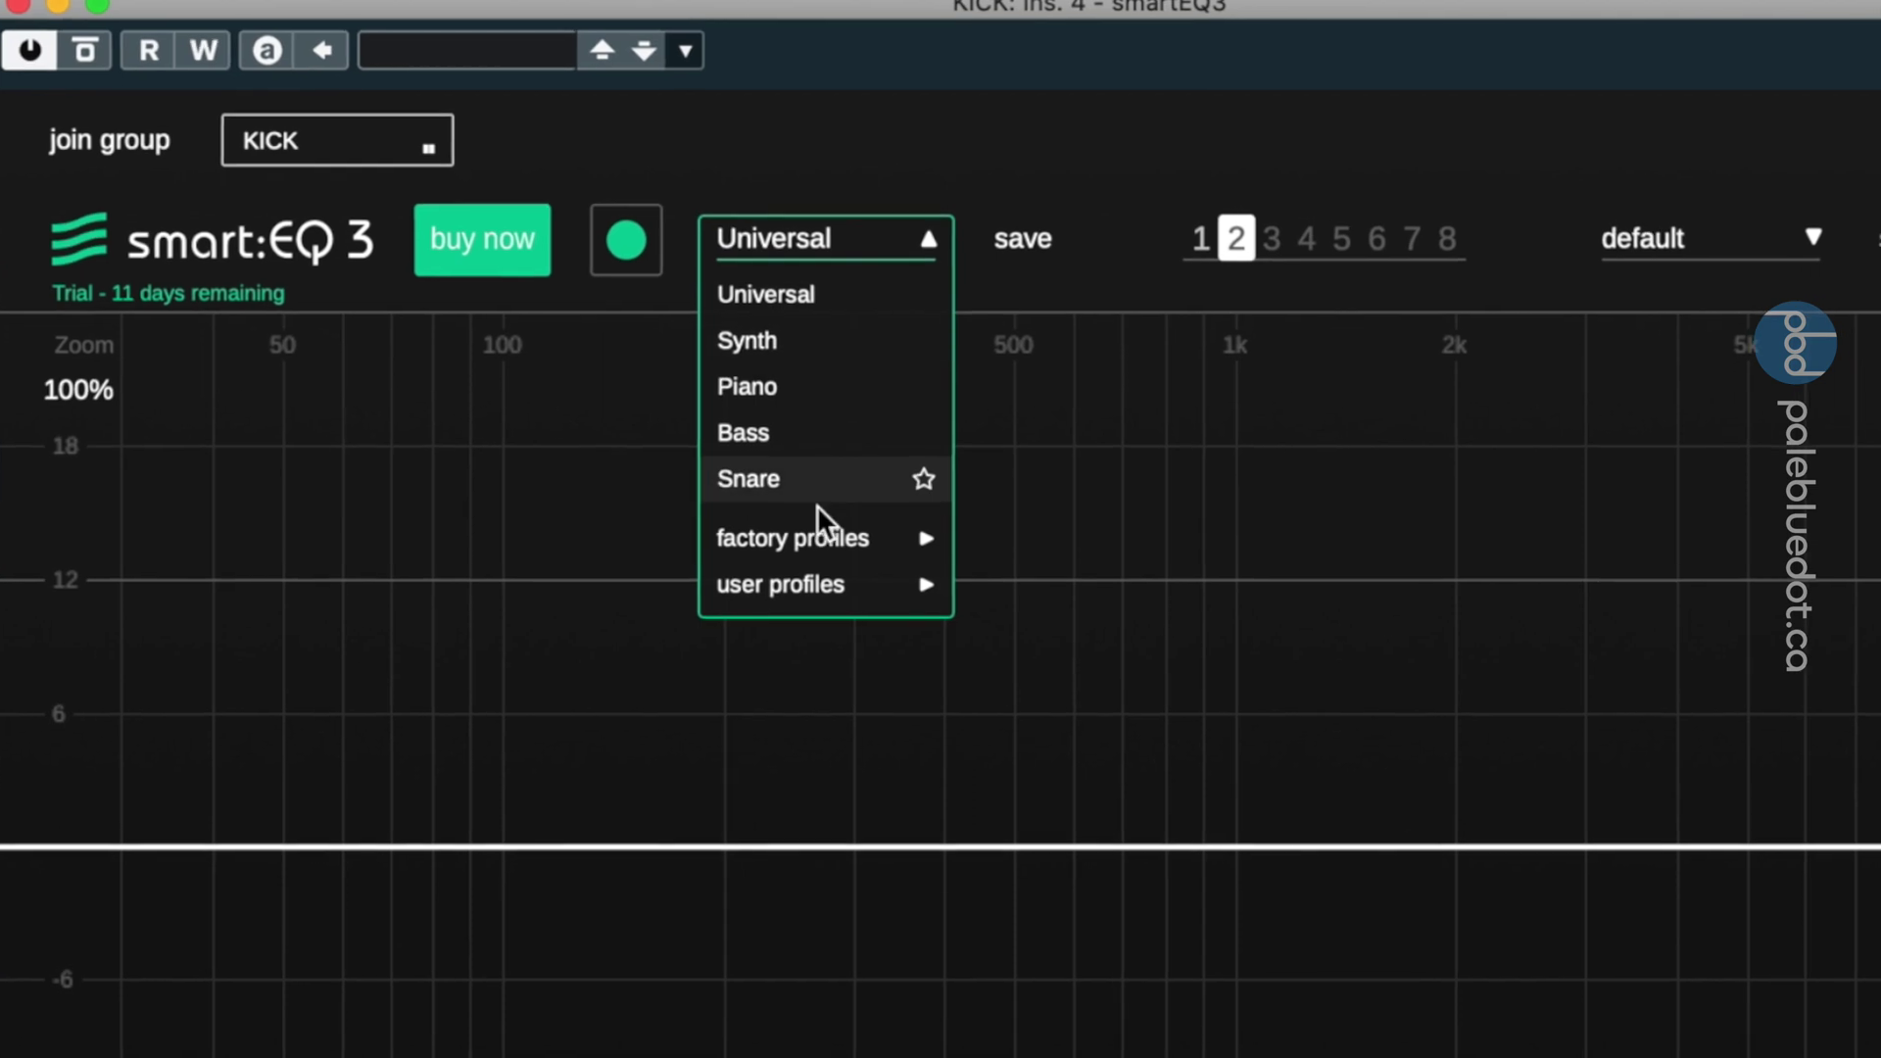
mouse_move(767, 342)
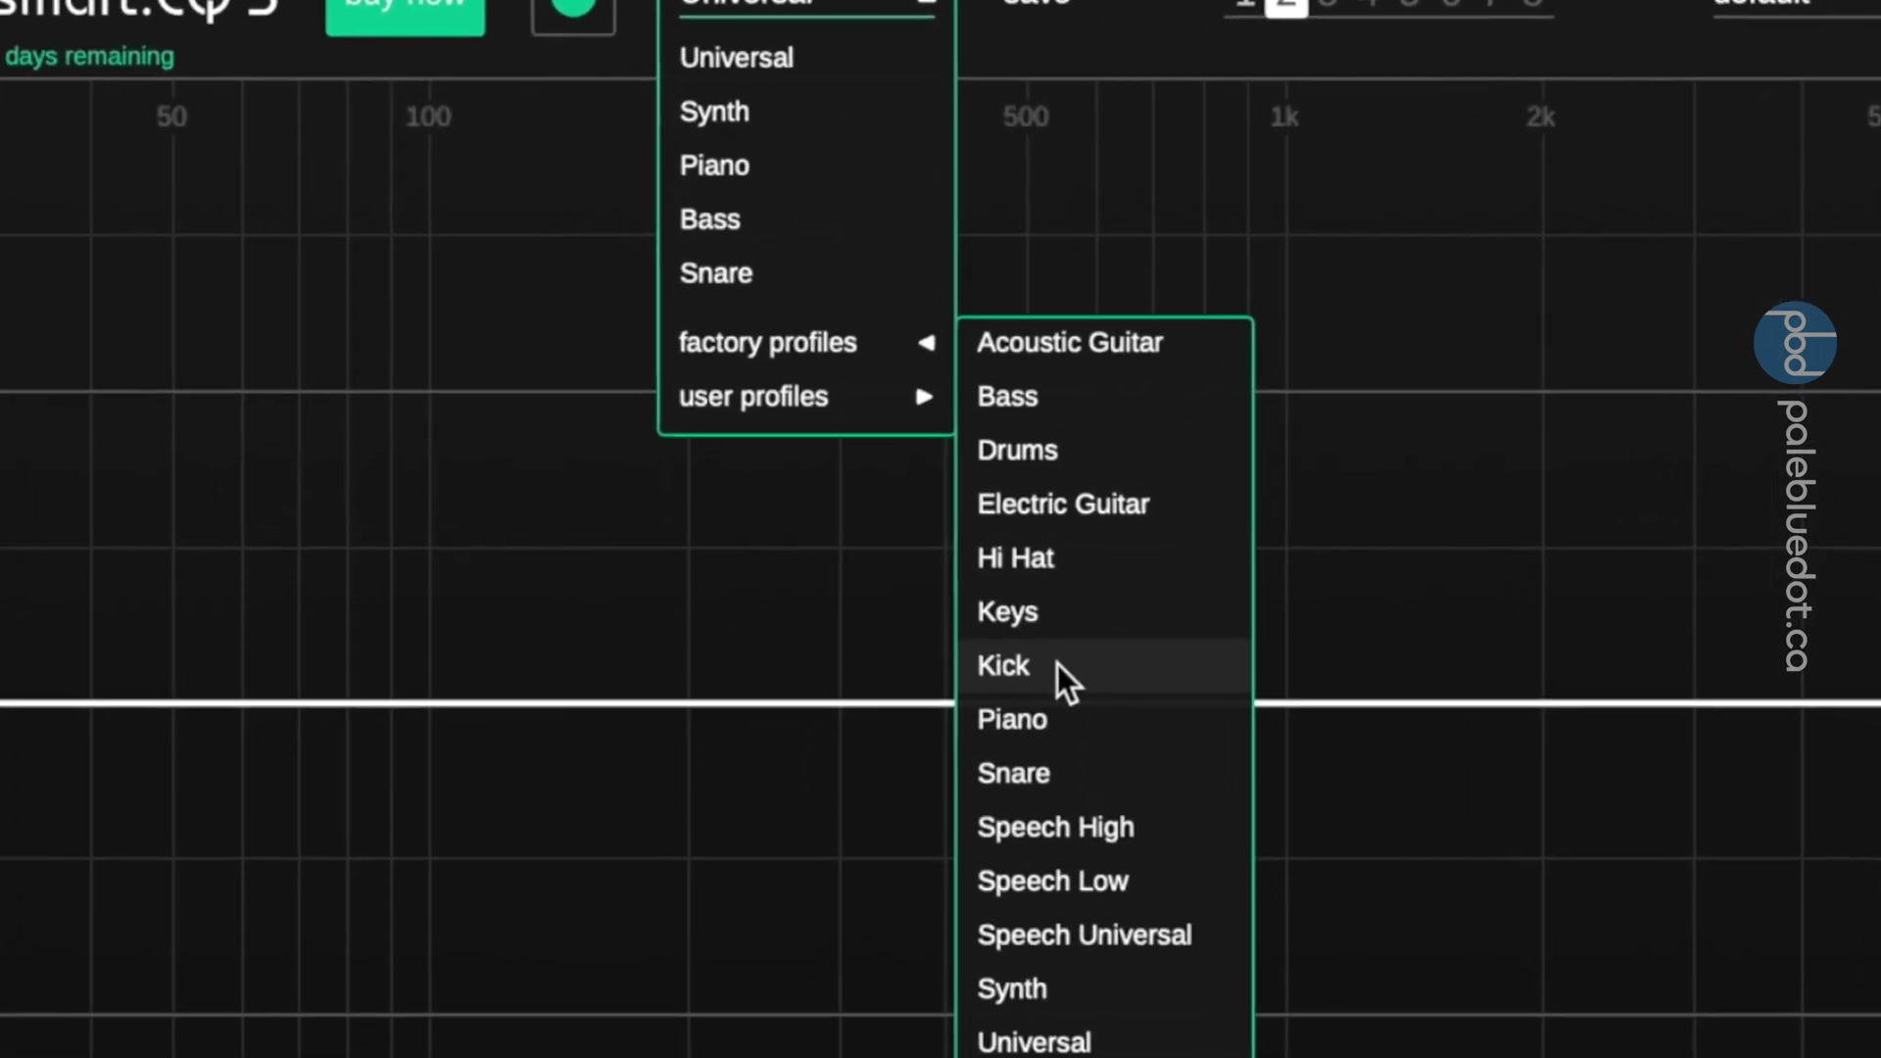
left_click(1064, 669)
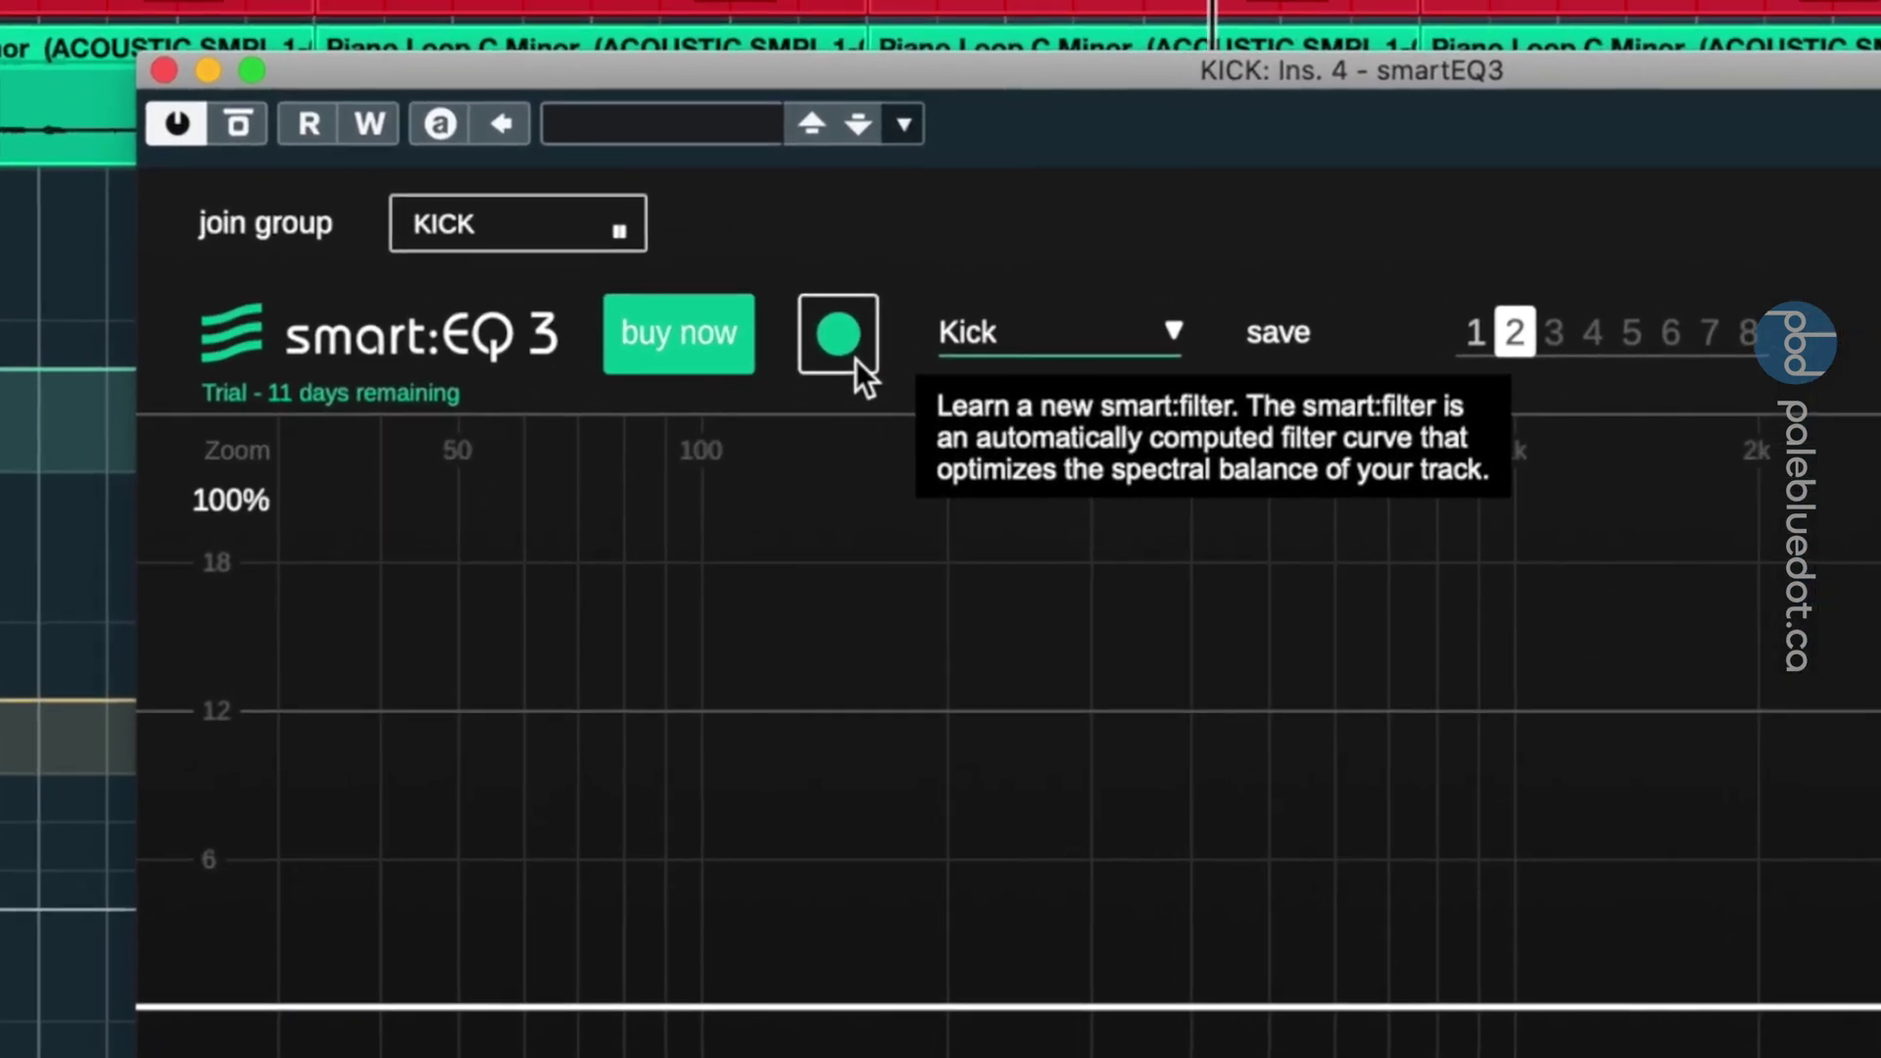
left_click(841, 341)
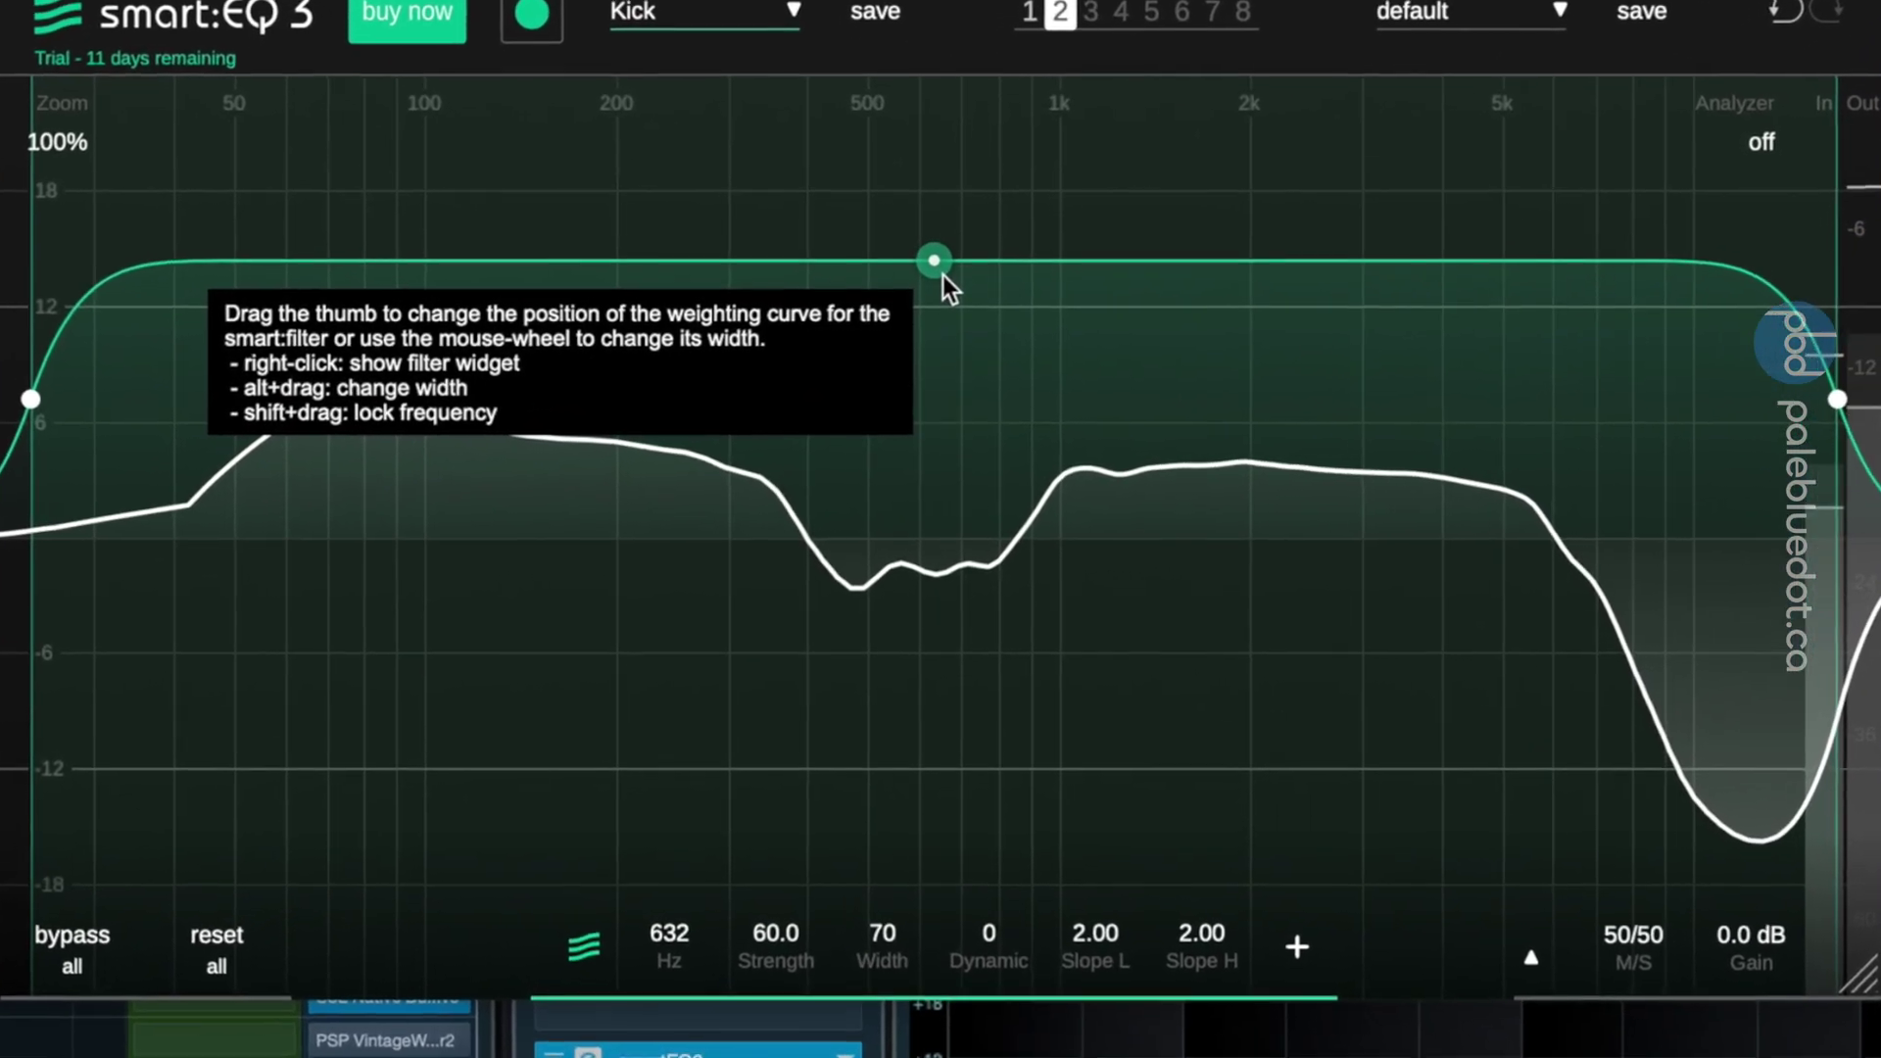
- Sweep the smart filter strength up and down, settling it at about 6
left_click_drag(938, 270, 936, 279)
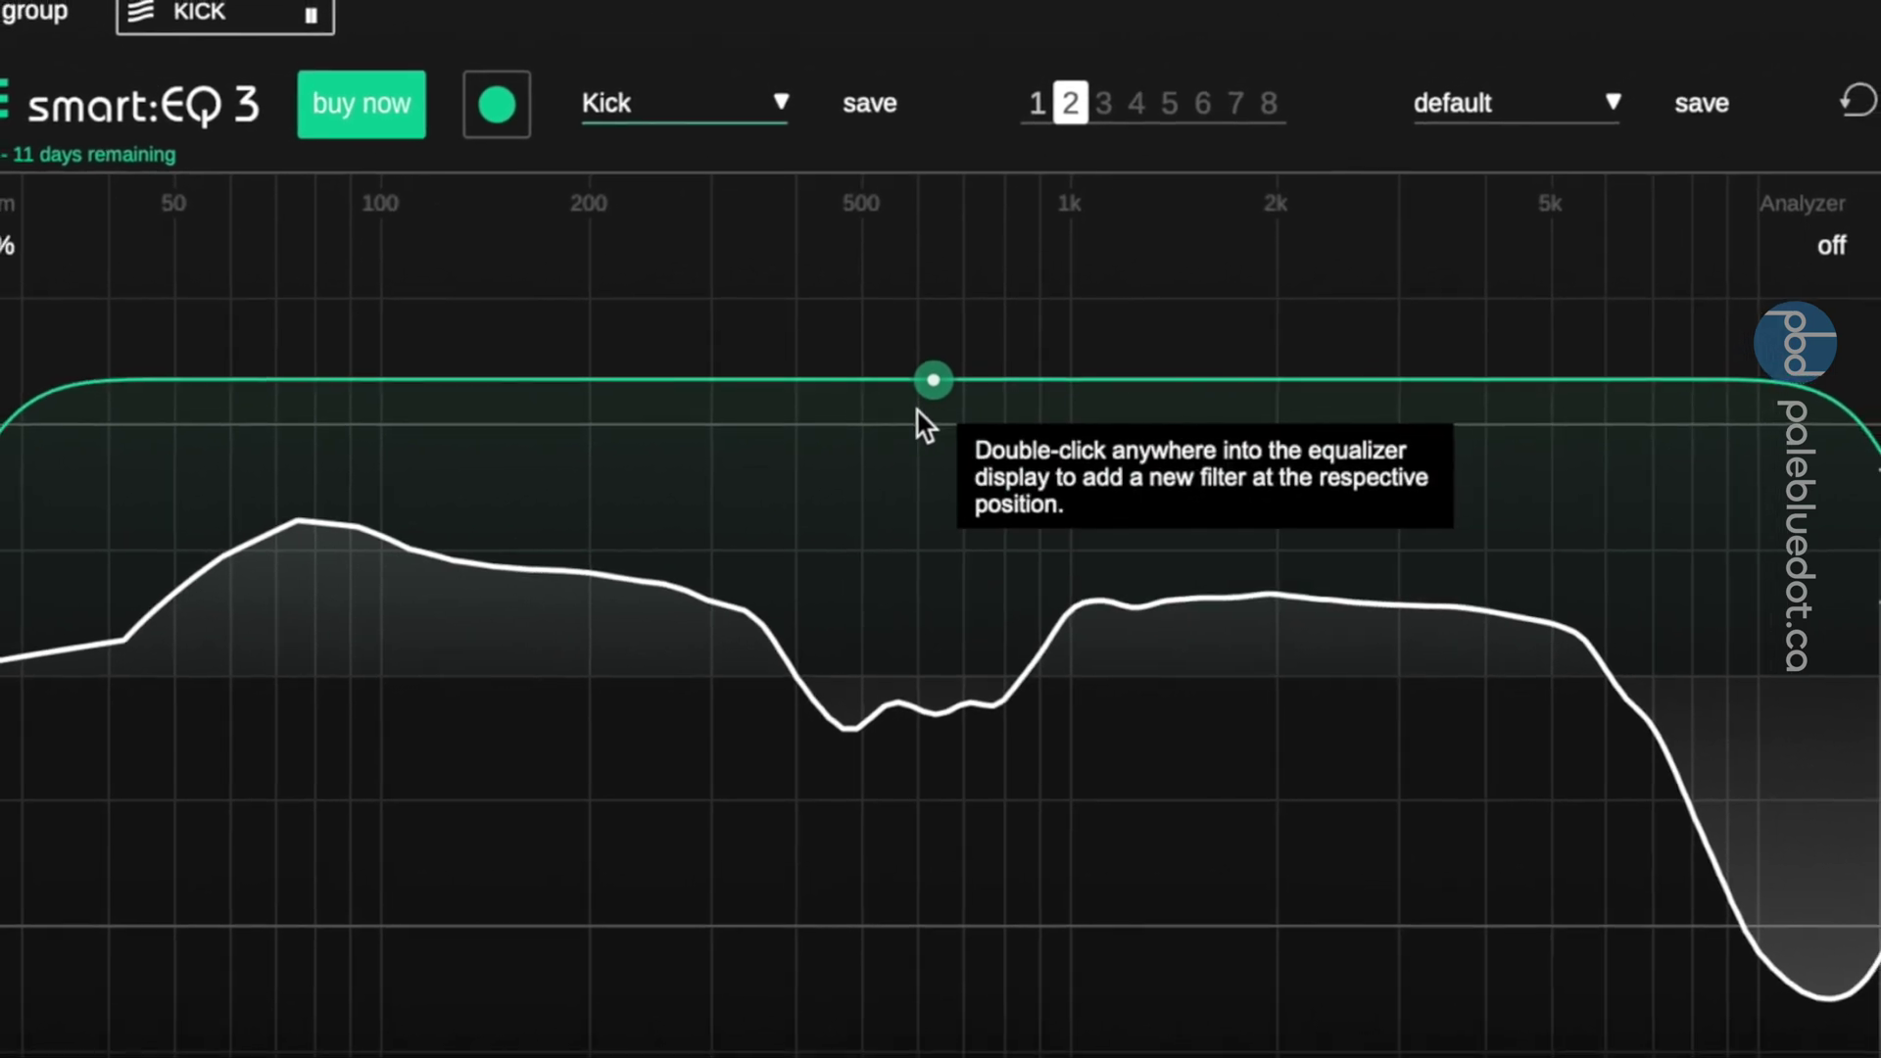
left_click_drag(938, 384, 920, 564)
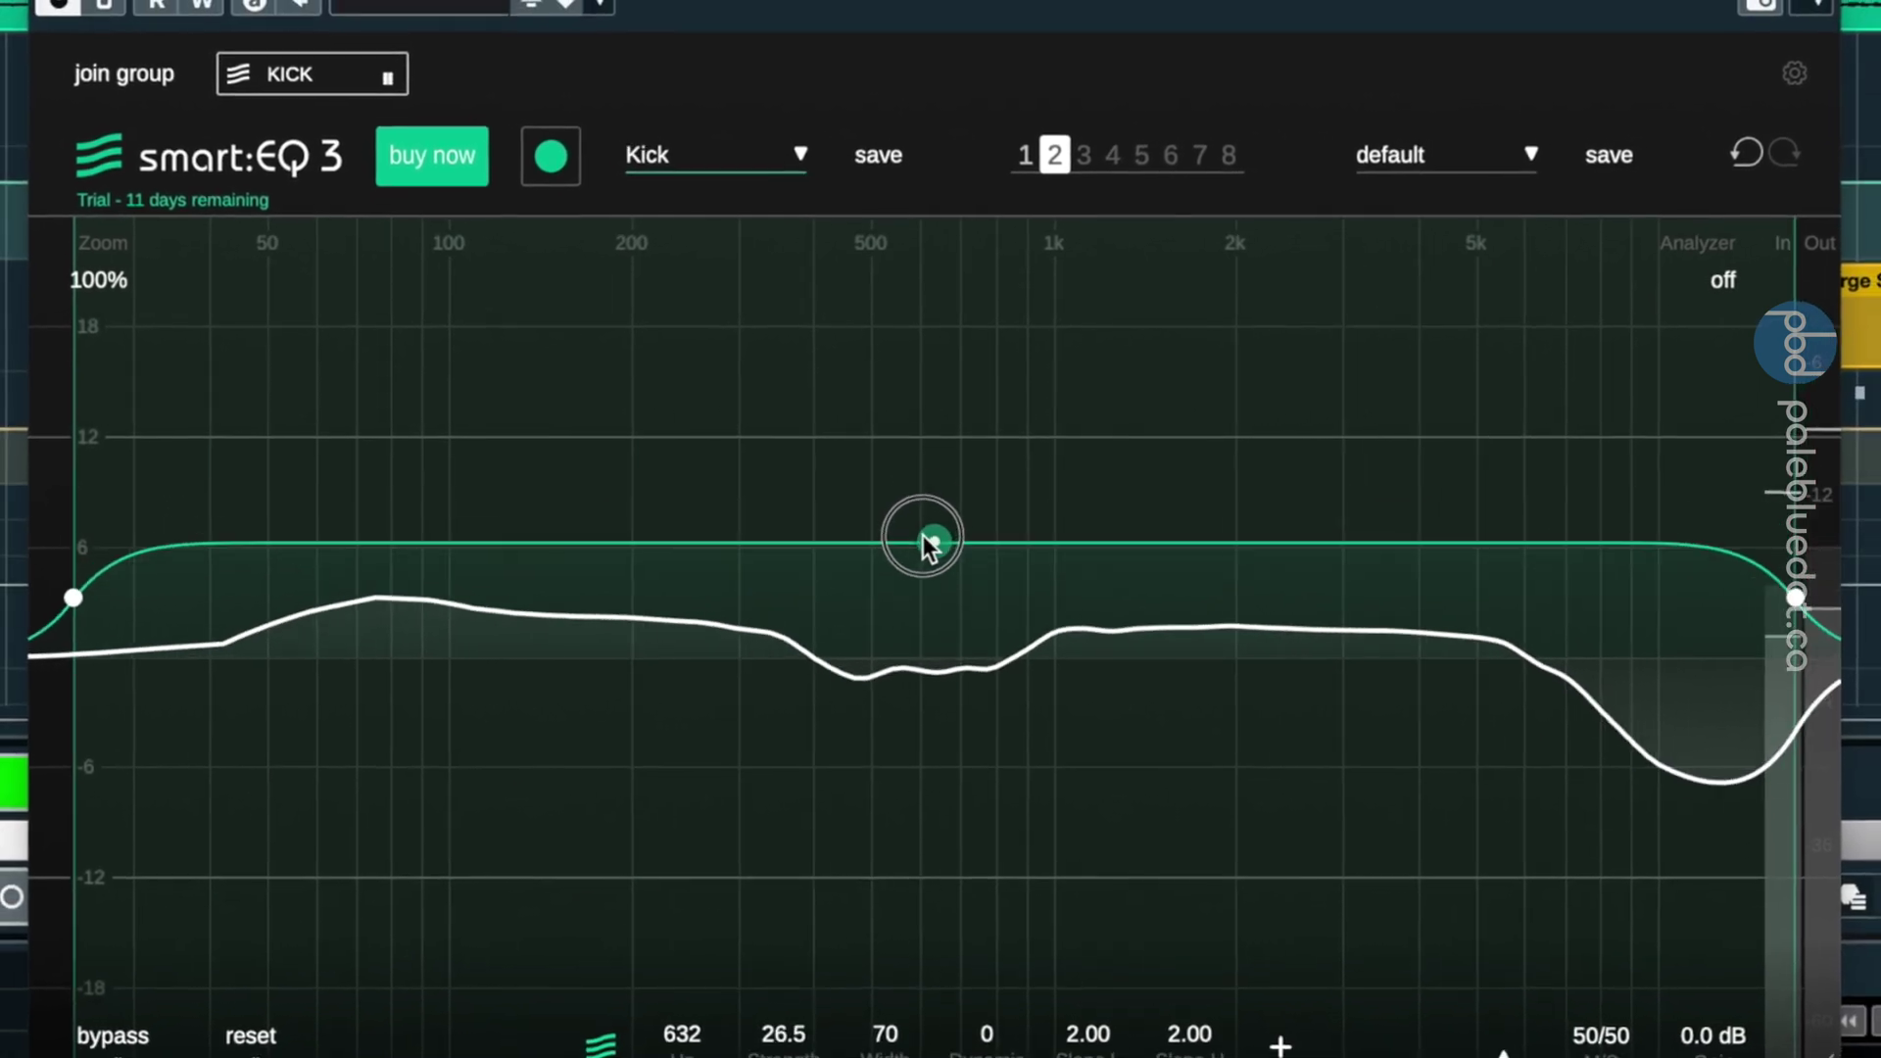
left_click_drag(920, 562, 925, 467)
mouse_move(938, 305)
left_mouse_down()
mouse_move(939, 271)
mouse_move(939, 378)
left_mouse_up()
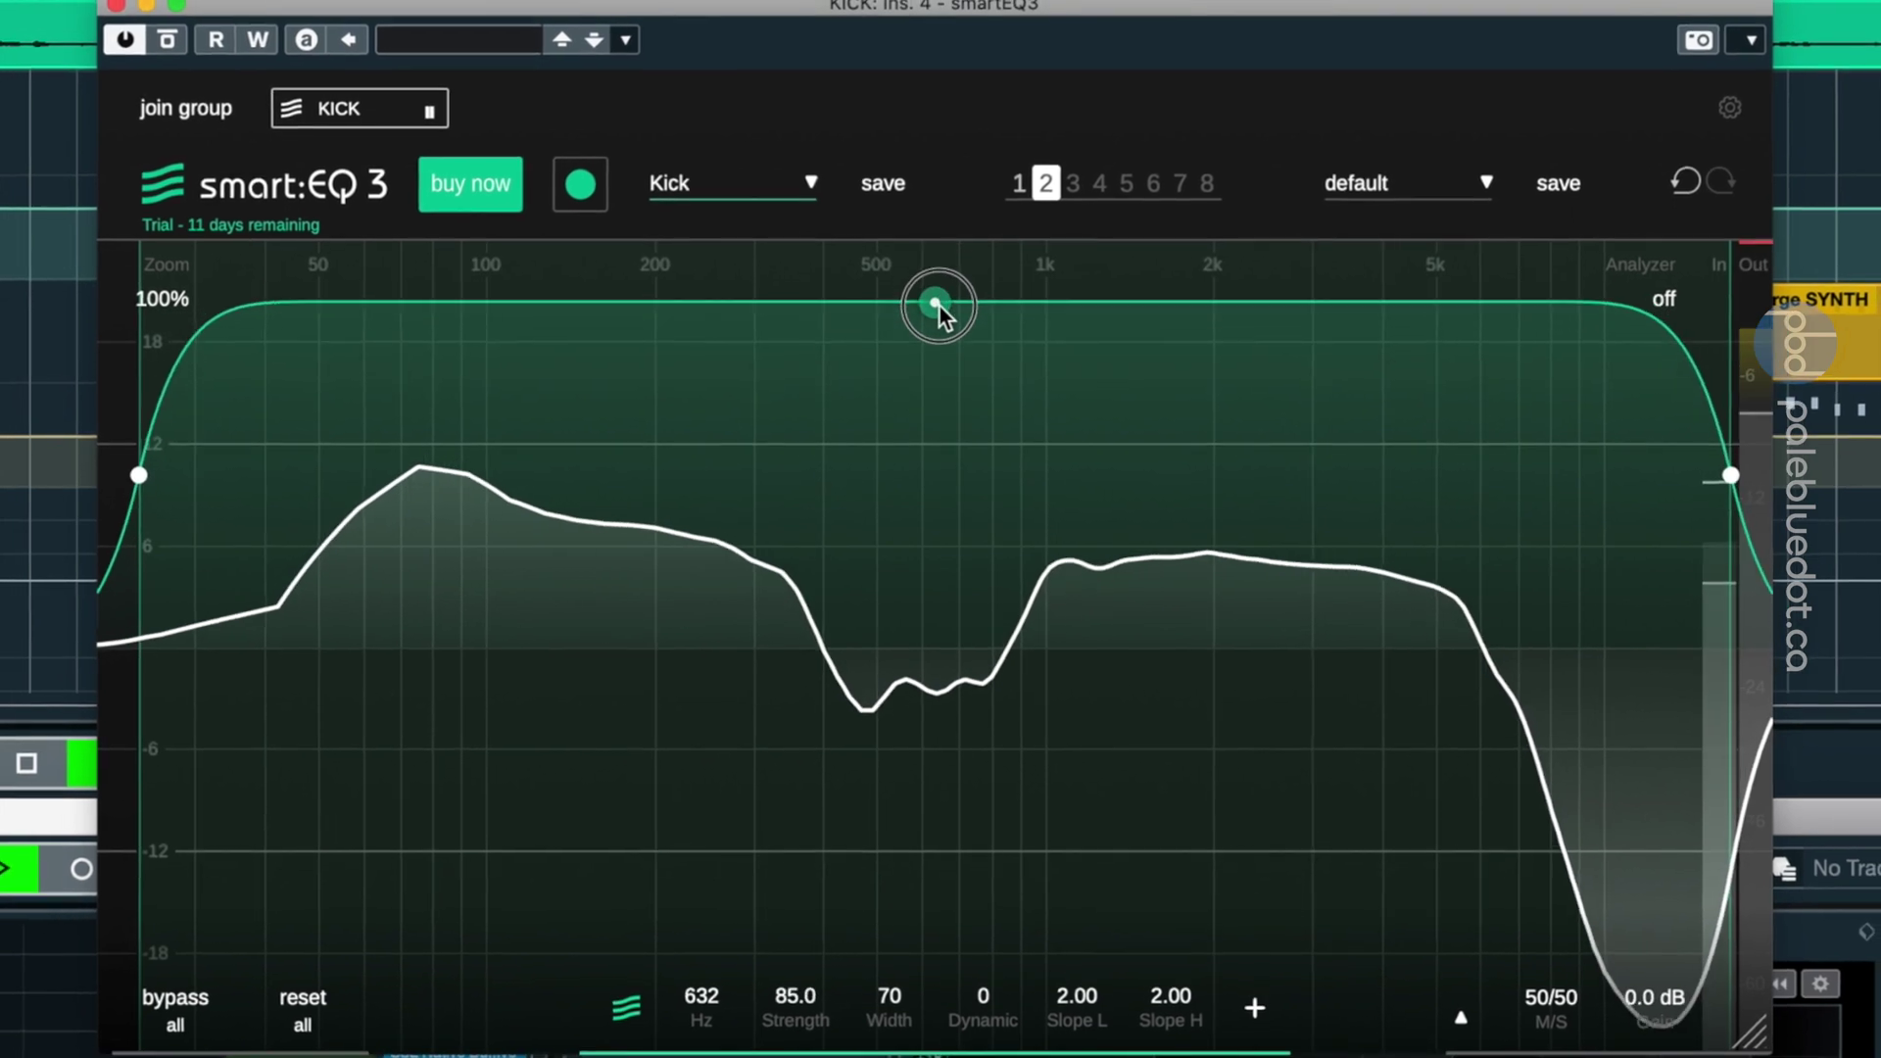
mouse_move(939, 307)
left_mouse_down()
mouse_move(936, 341)
mouse_move(937, 268)
left_mouse_up()
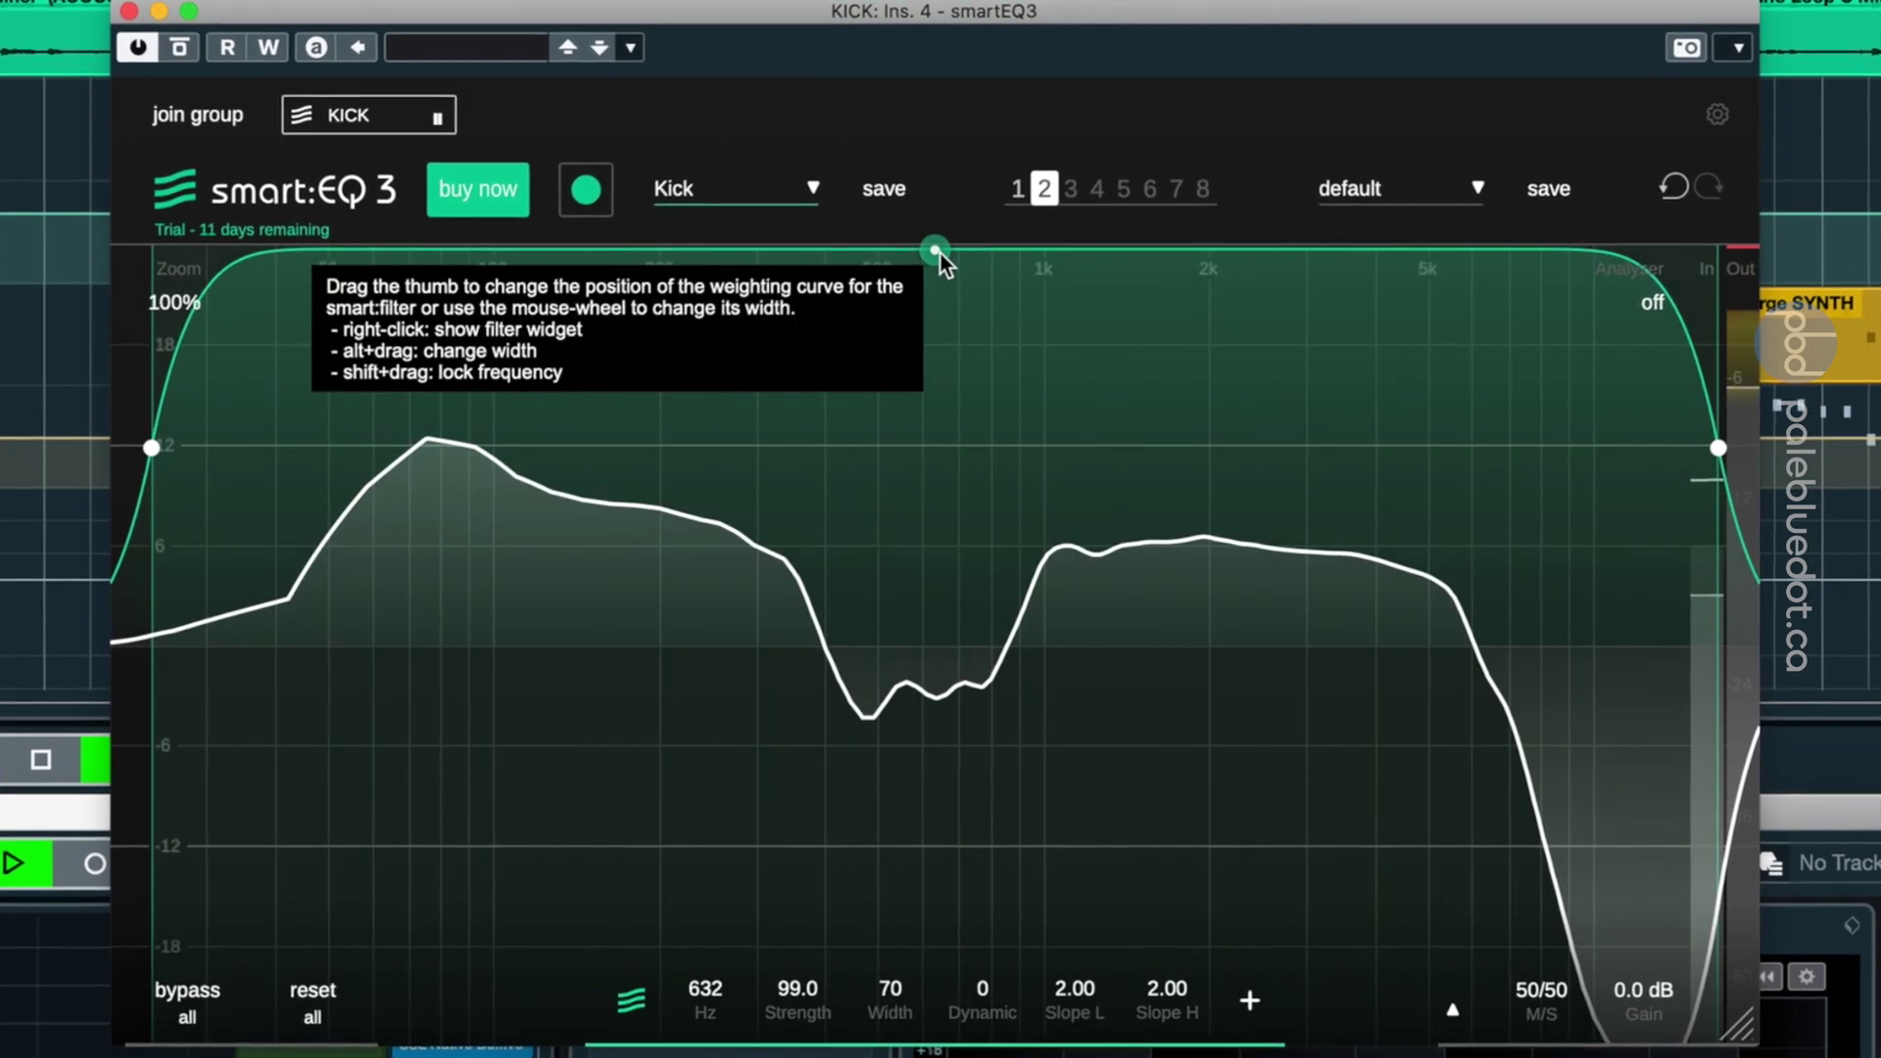
left_click_drag(942, 256, 930, 496)
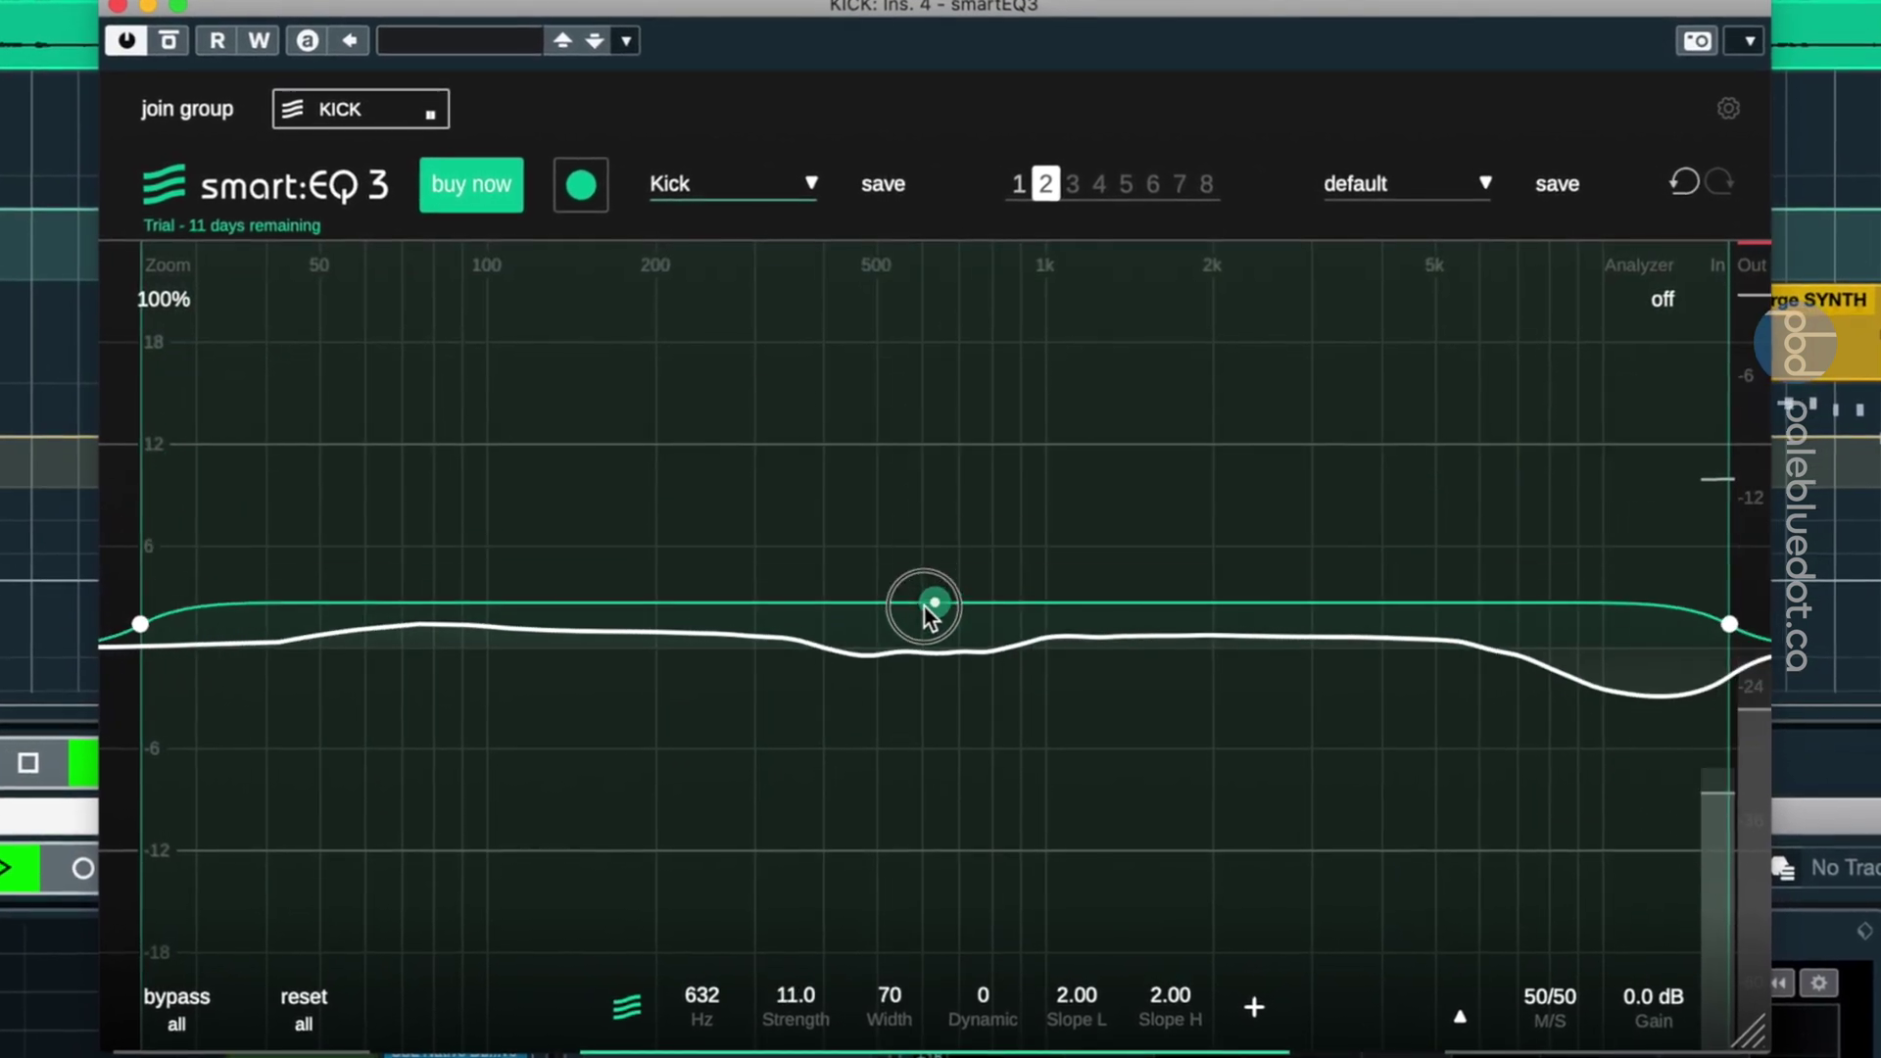
left_click_drag(924, 608, 922, 618)
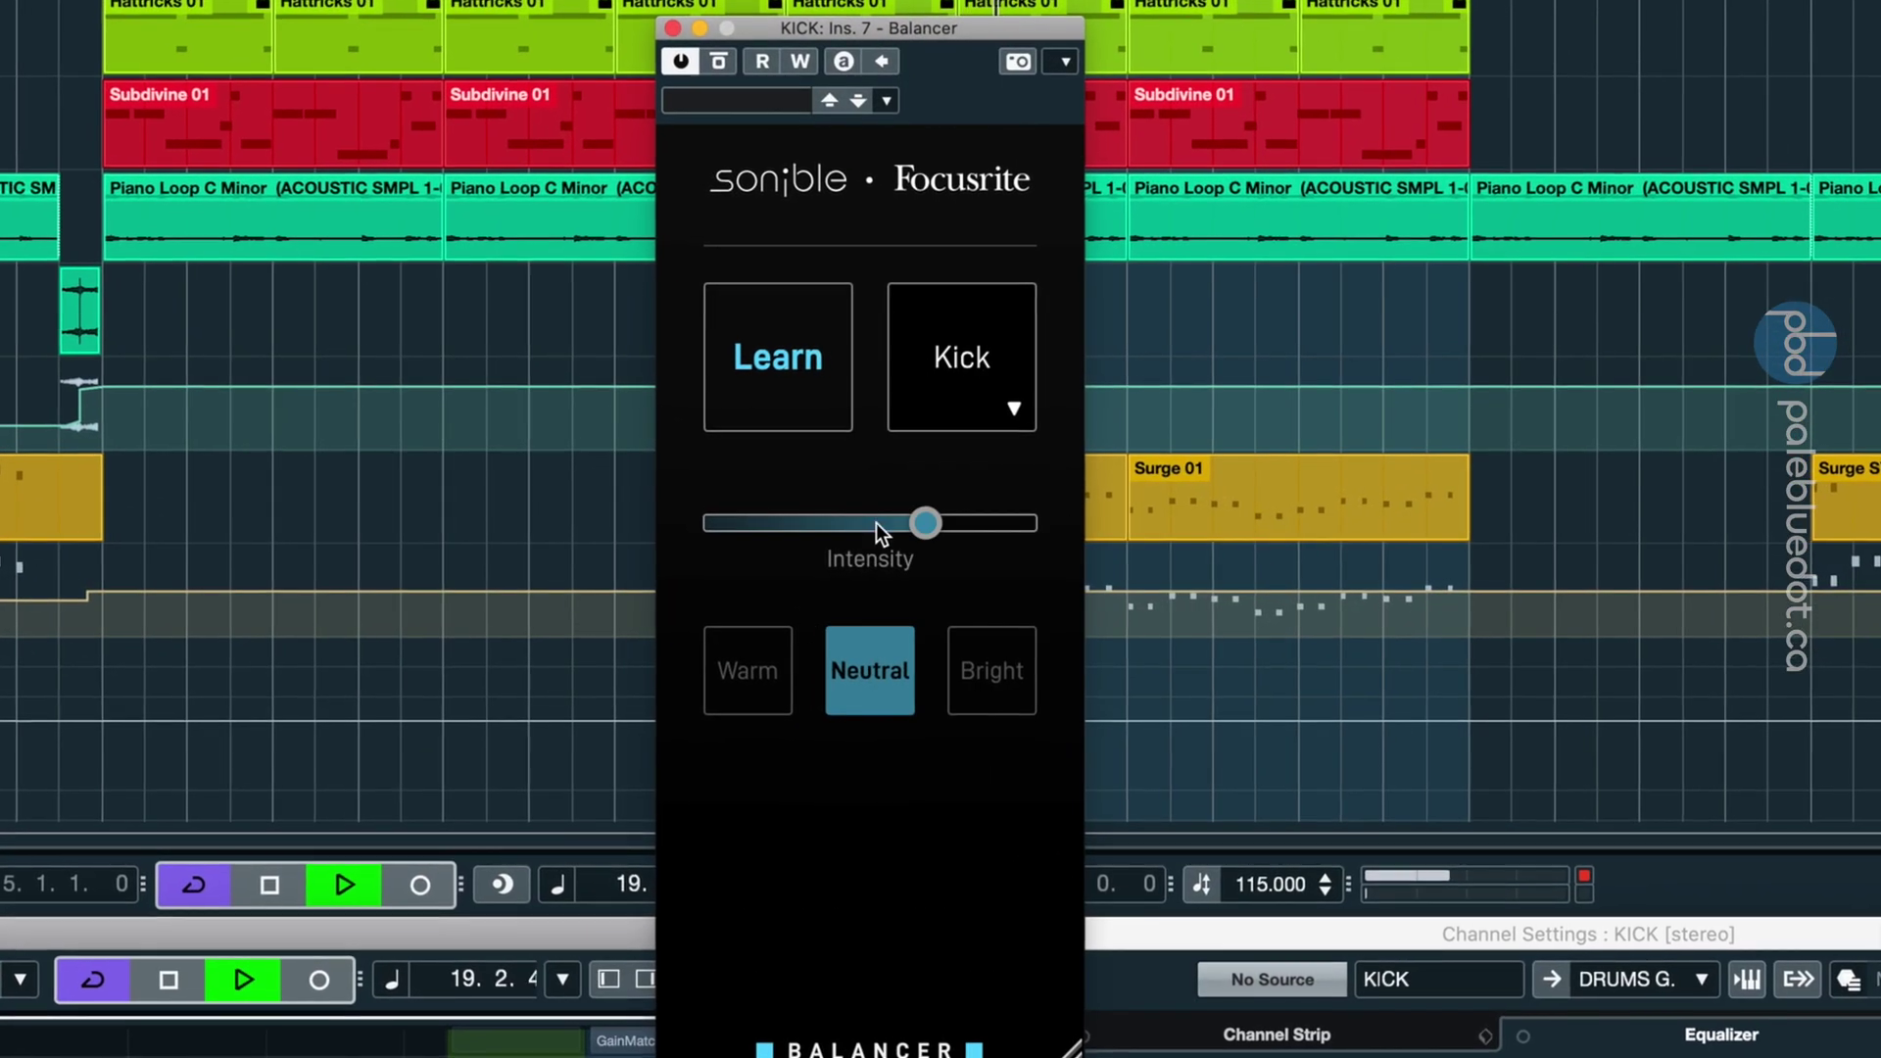
- Start Balancer learning from the kick while the KICK track plays
left_click(756, 429)
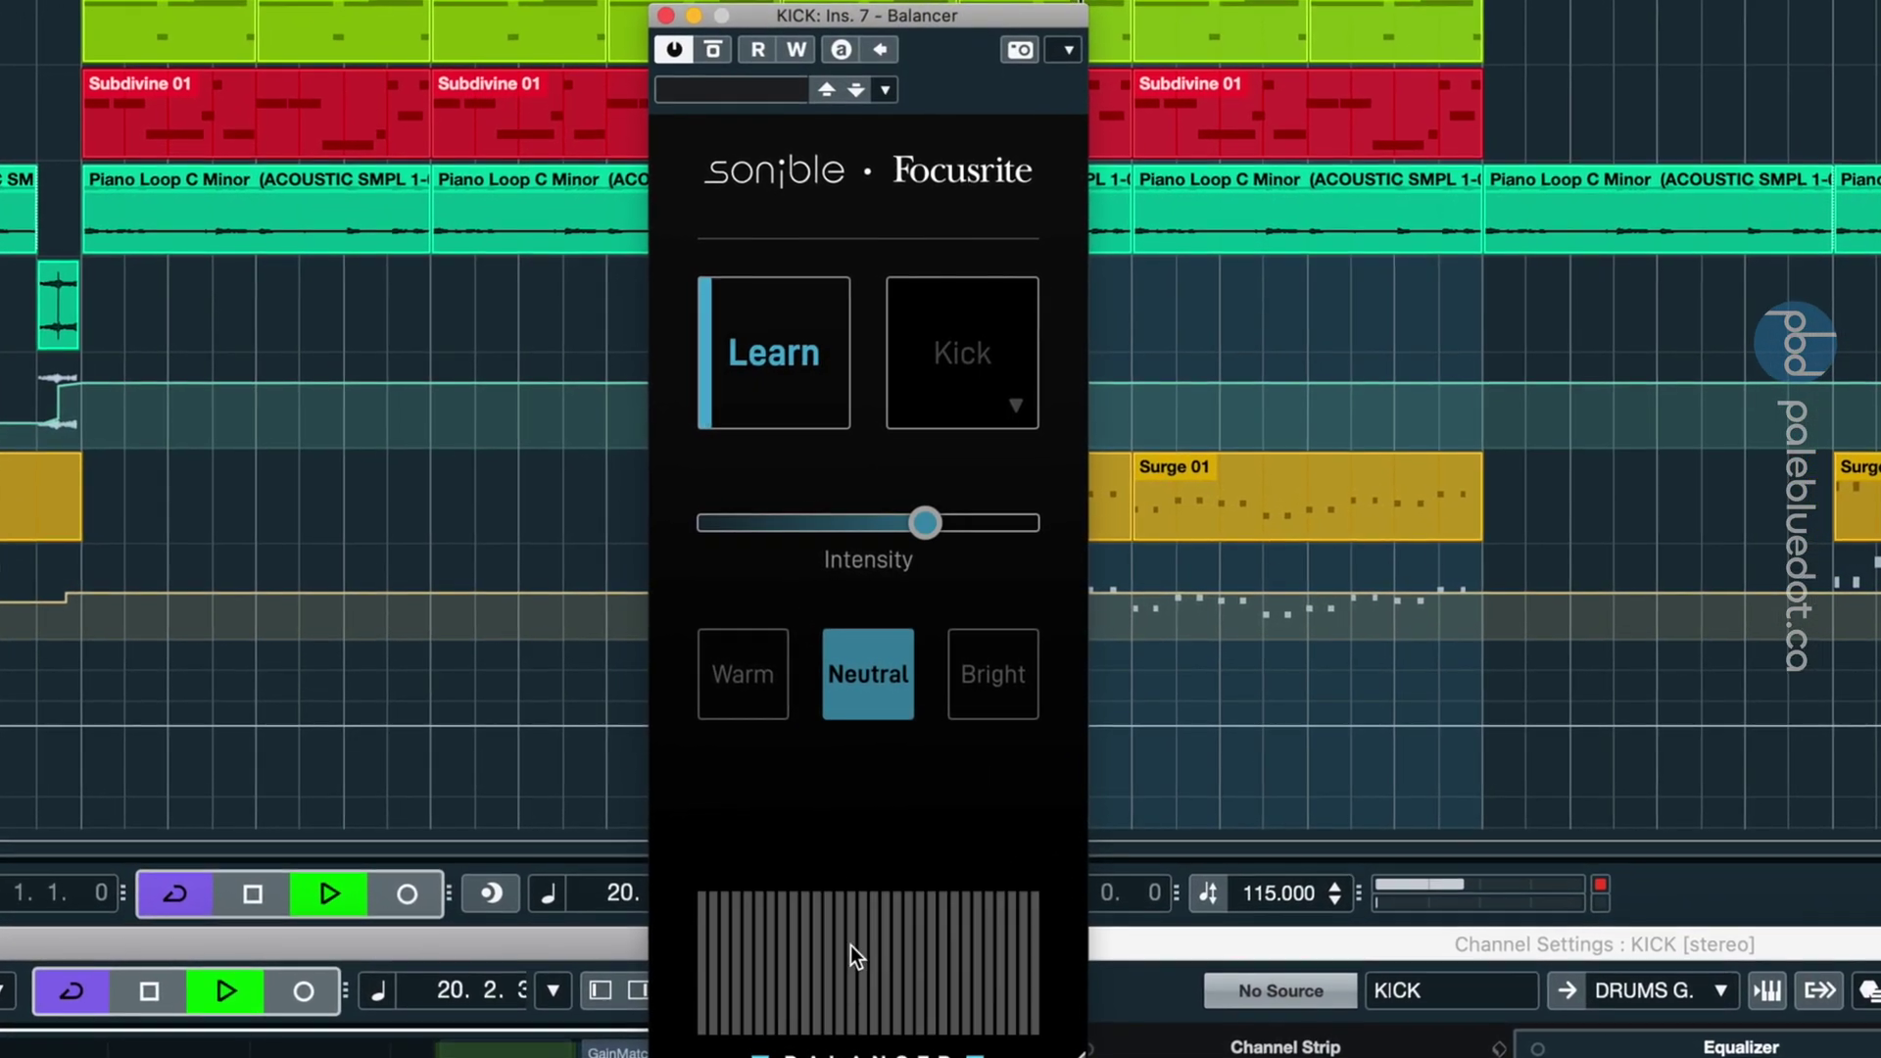